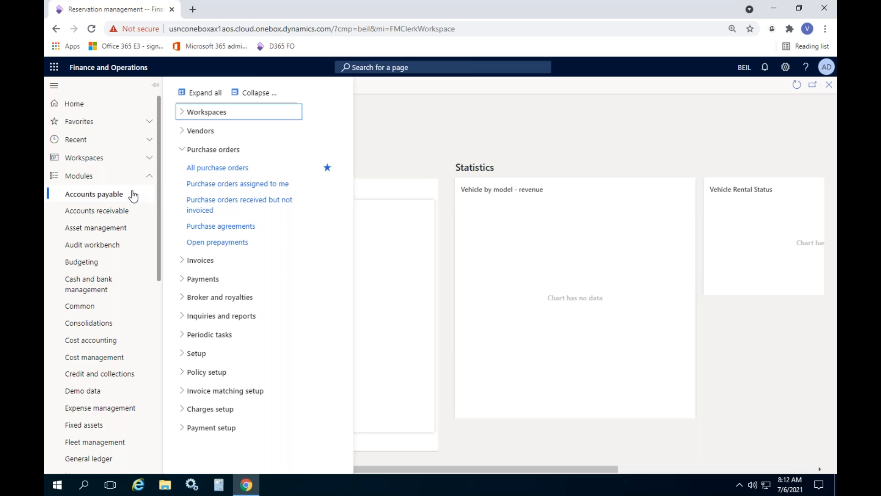
Step: Open the released products list of the Product information management module
scroll(153, 258, "down", 5)
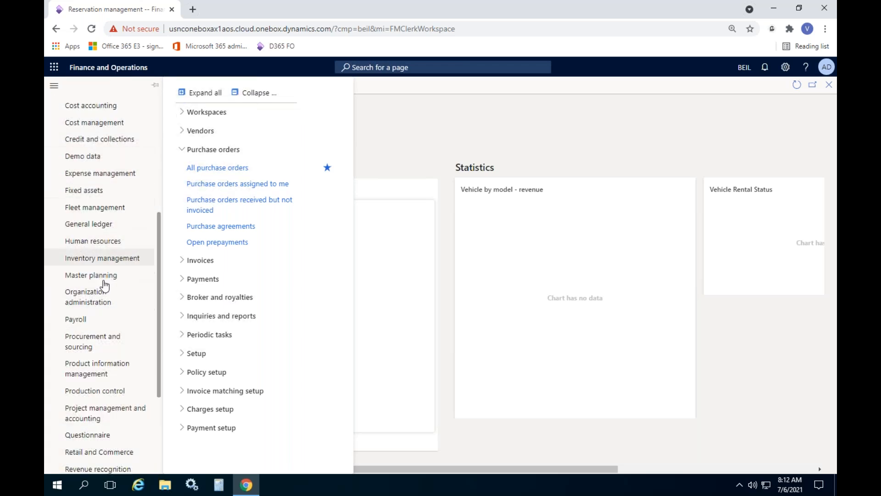
left_click(69, 371)
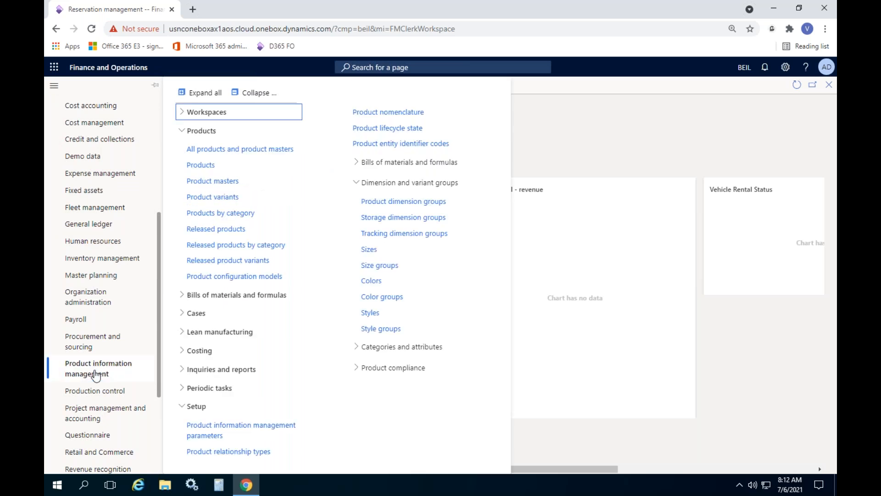
left_click(234, 246)
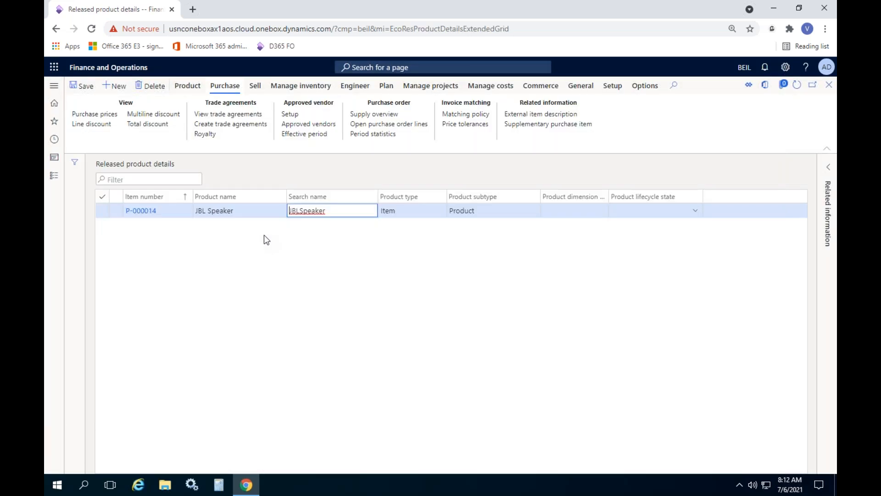
left_click(312, 235)
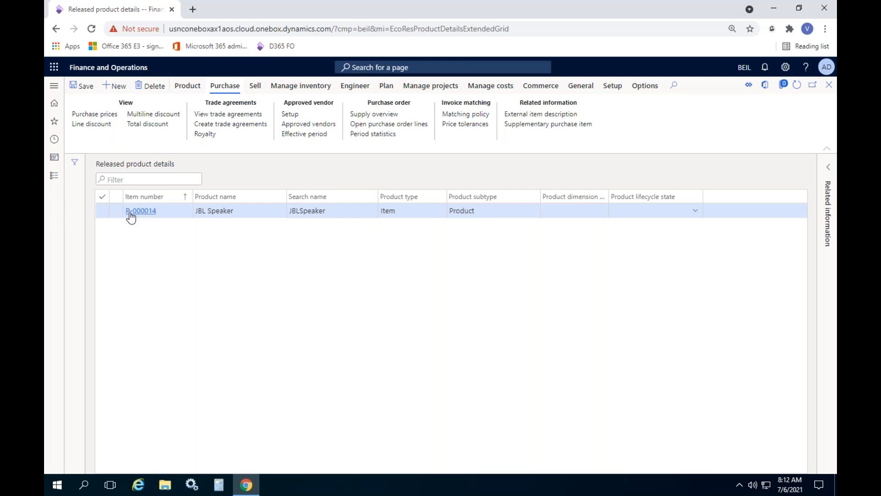
Step: Open the approved vendor setup for the JBL Speaker product
left_click(194, 87)
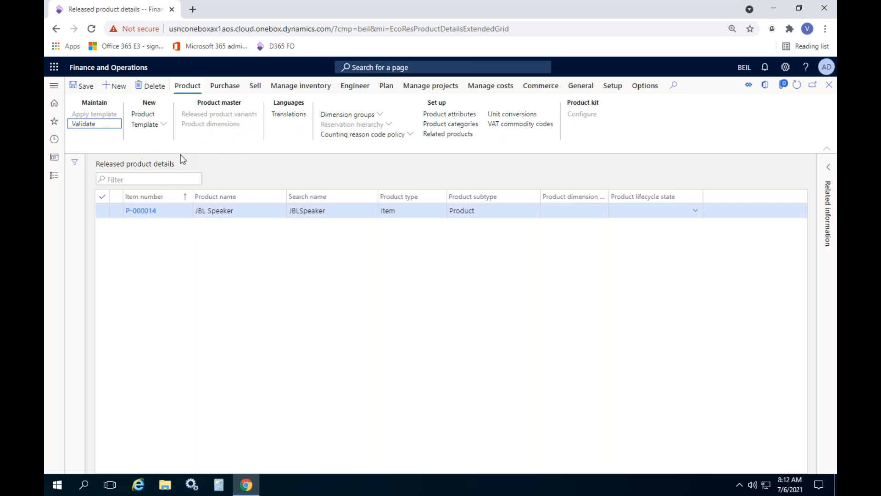
left_click(232, 87)
left_click(292, 115)
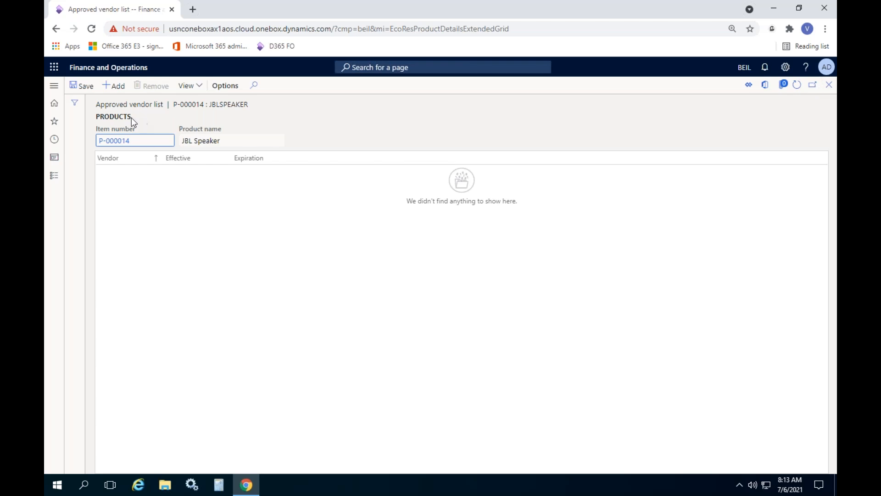
Step: Add Acme Office Supplies as an approved vendor for the JBL Speaker, save, and return to the product list
left_click(118, 87)
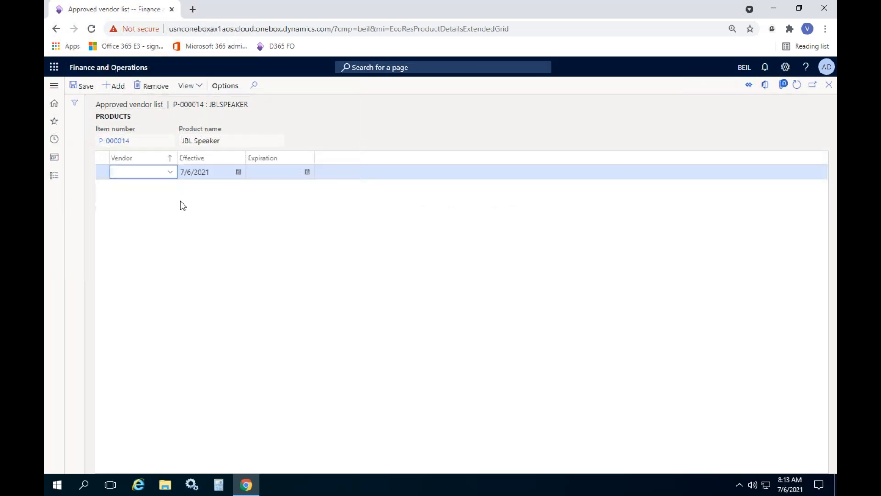
left_click(170, 173)
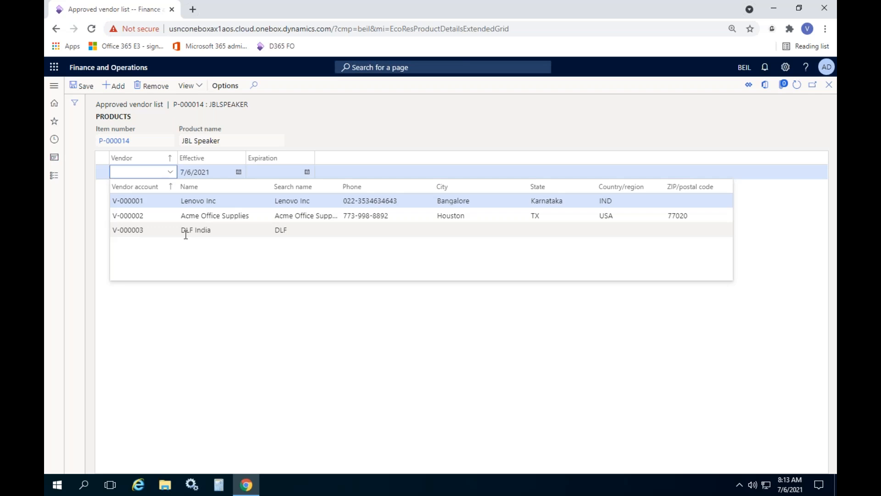
left_click(196, 217)
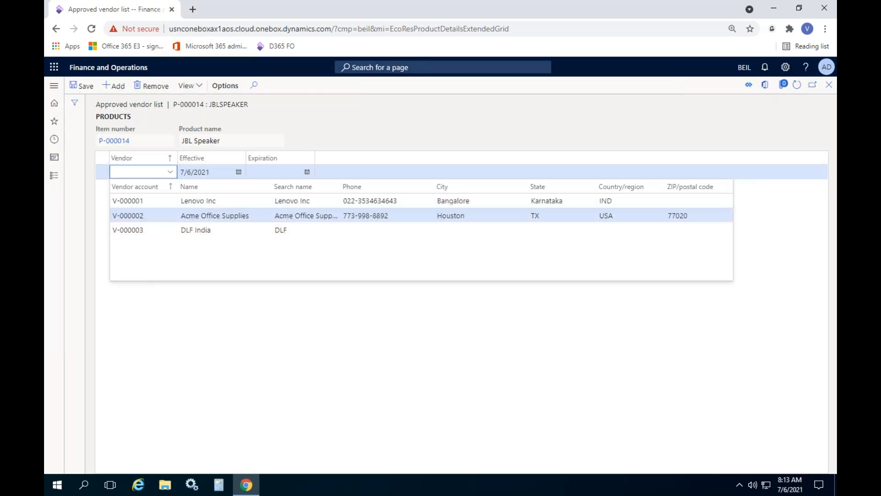
left_click(84, 87)
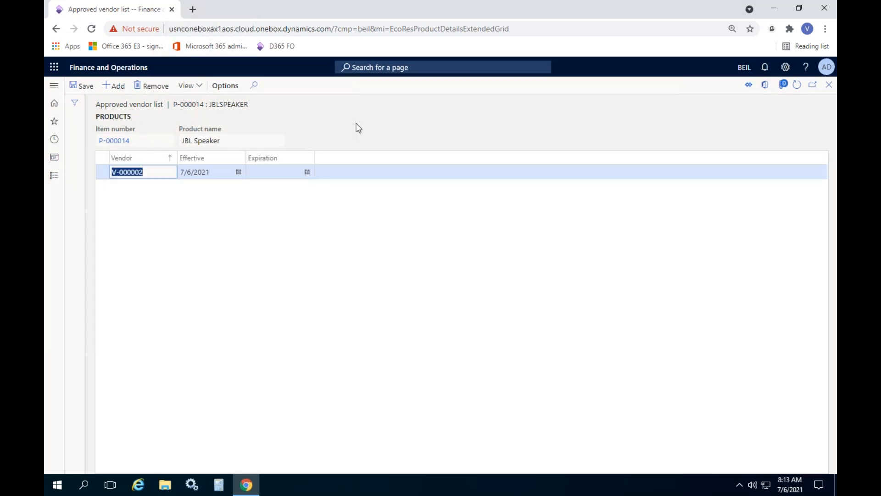
left_click(829, 85)
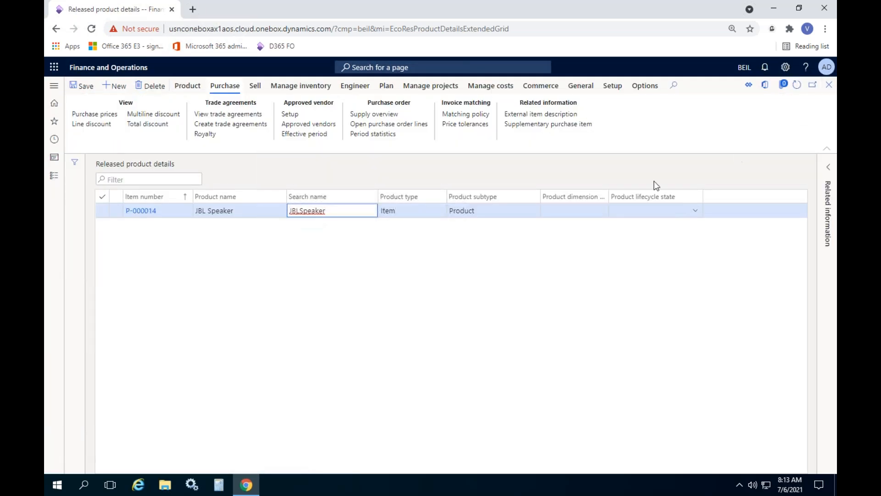
Step: Start a new released product and name it "Apple I phone 12 Pro"
left_click(304, 251)
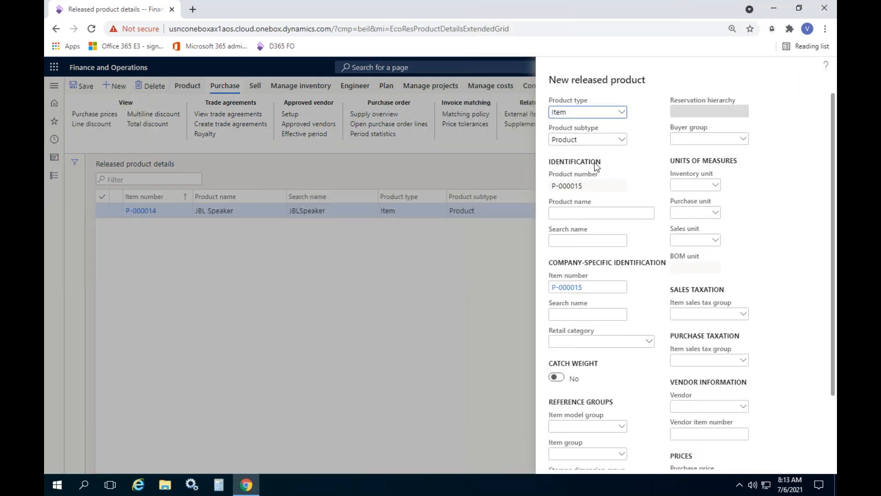
left_click(581, 211)
type("Apple I phon")
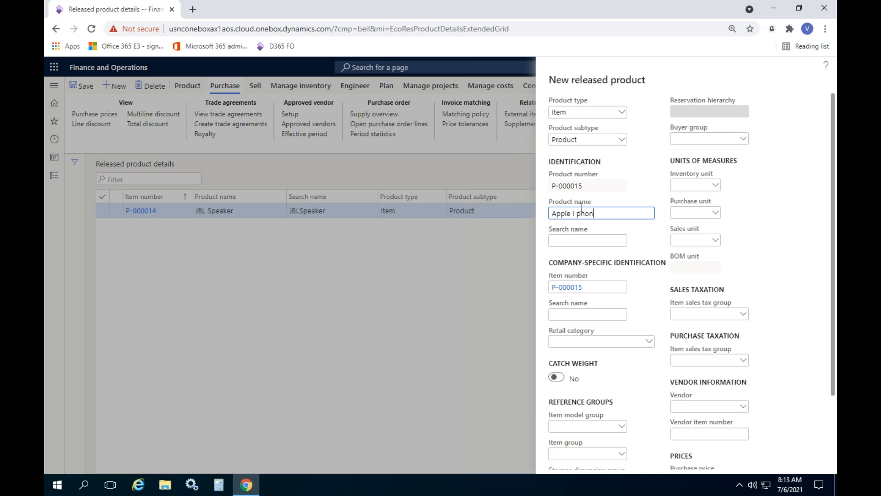
type("e 12 Pro")
left_click(653, 291)
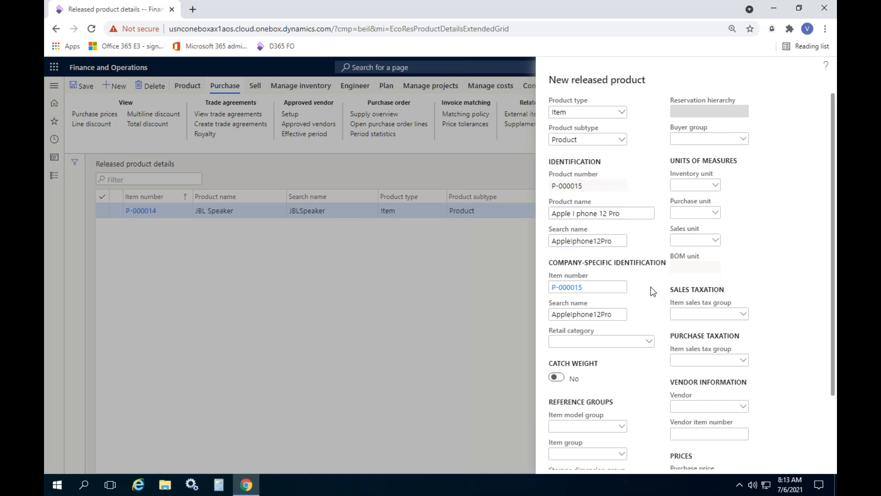
Step: Assign the new product the item model group W.Avg and the item group Electronic
scroll(653, 294, "down", 2)
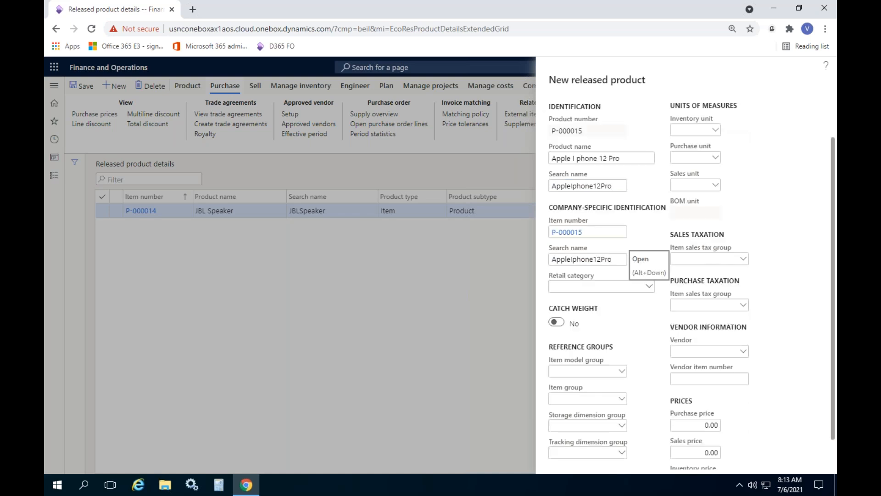
scroll(643, 317, "down", 1)
left_click(622, 337)
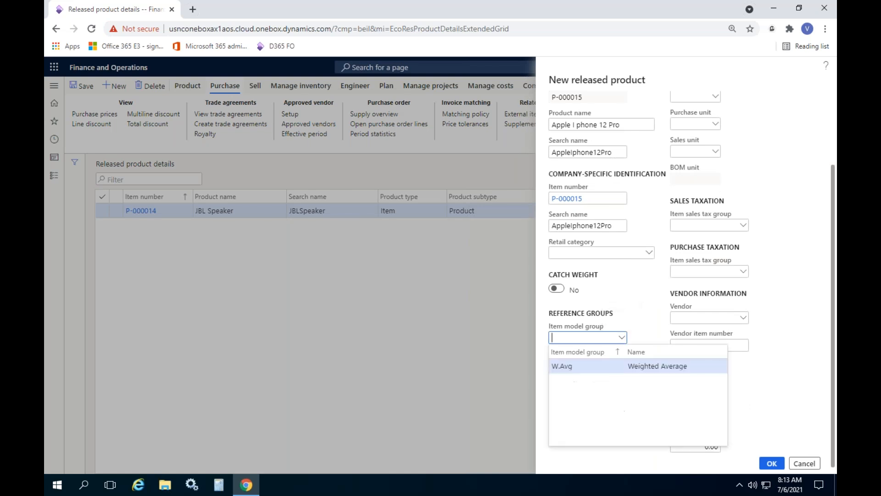
left_click(592, 366)
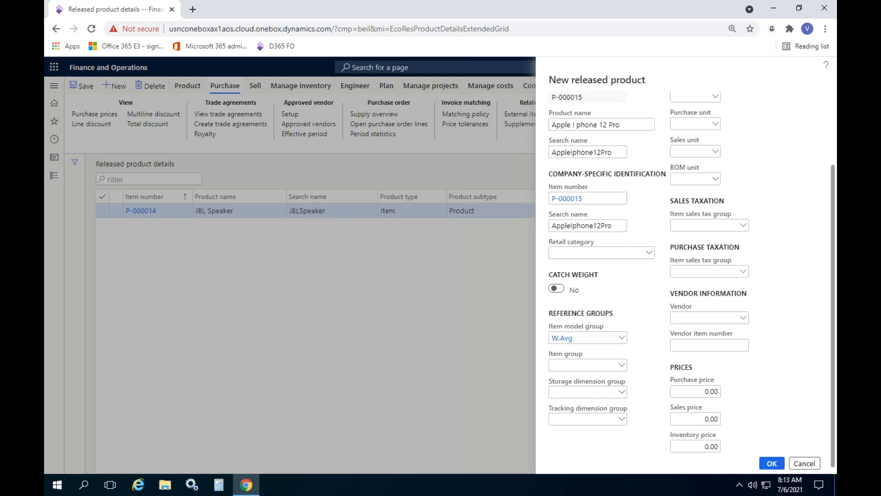
left_click(622, 365)
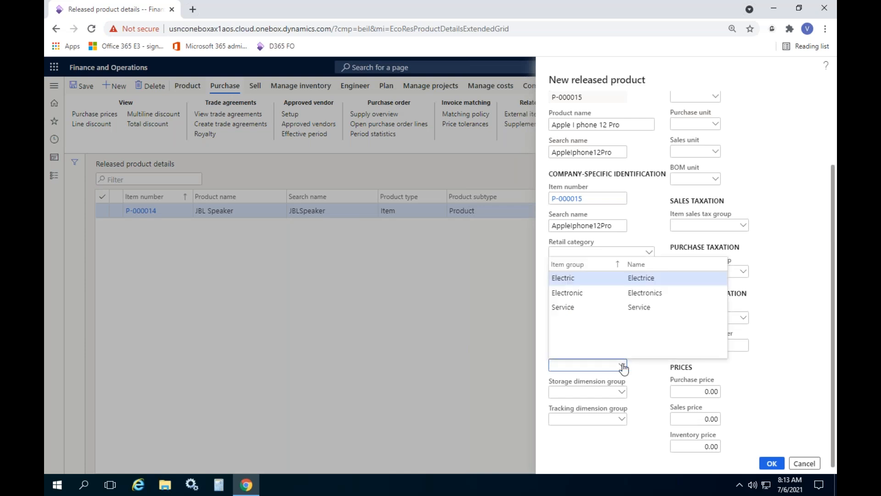
left_click(591, 292)
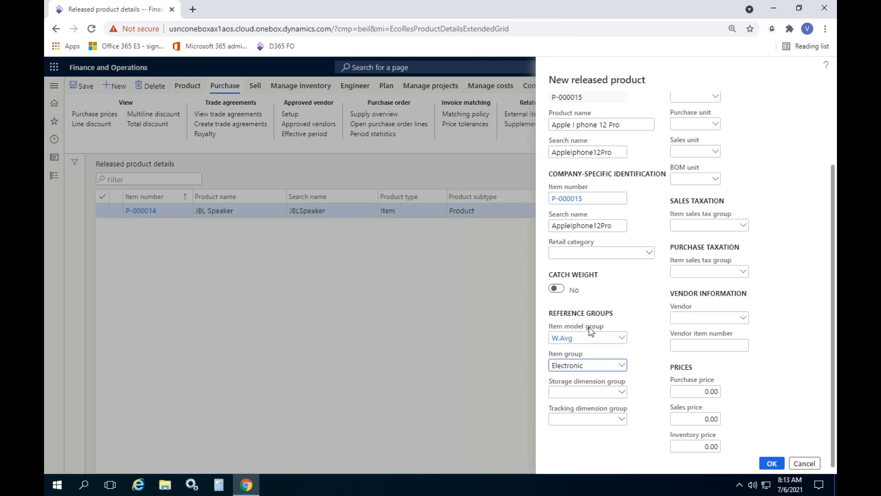
Step: Set the new product's storage dimension group to SWL-BEIL and its tracking dimension group to S.No-BEIL
left_click(622, 392)
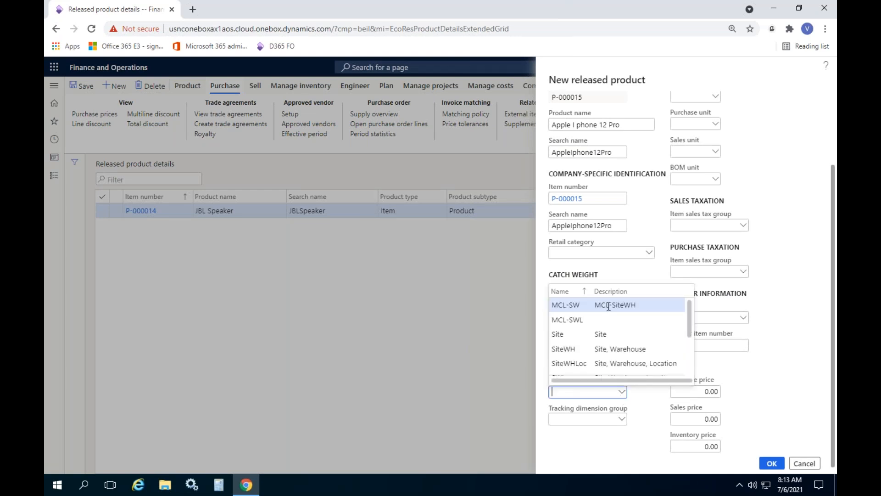
scroll(607, 331, "down", 3)
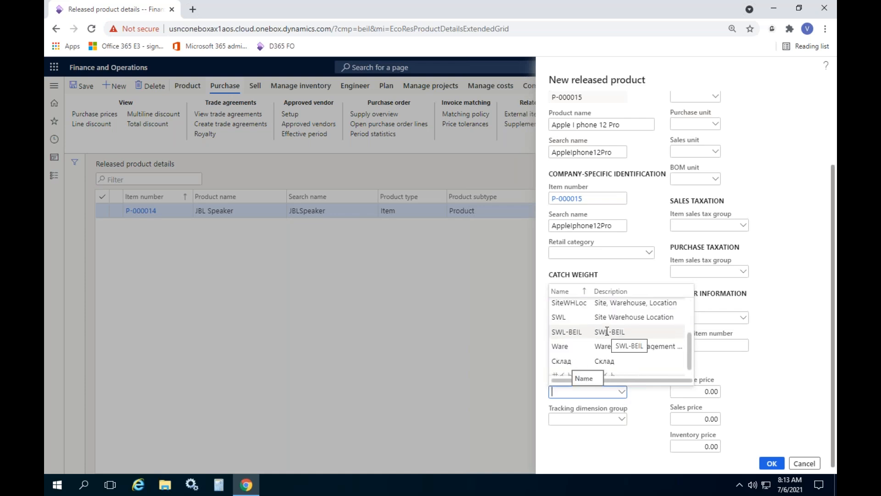
left_click(607, 332)
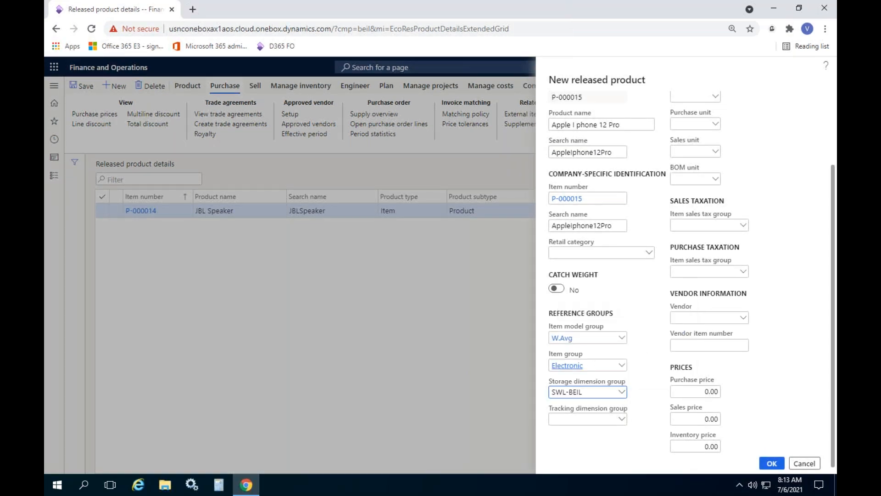
left_click(622, 418)
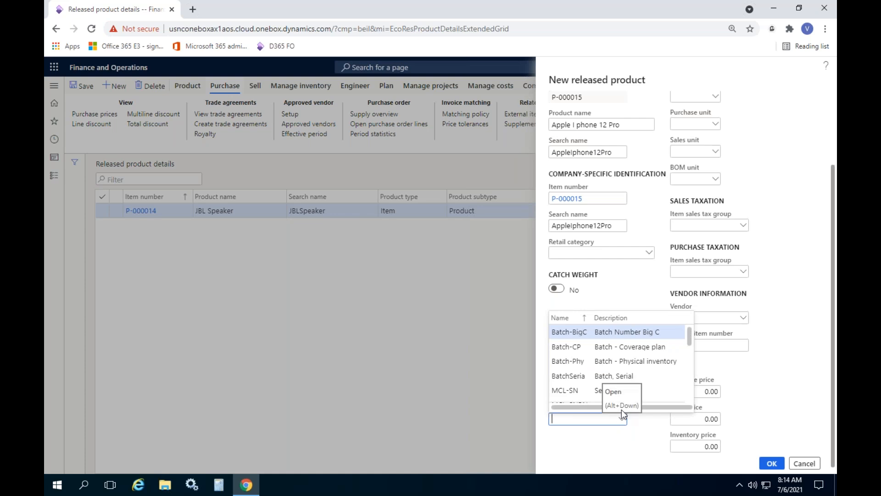
scroll(619, 332, "down", 2)
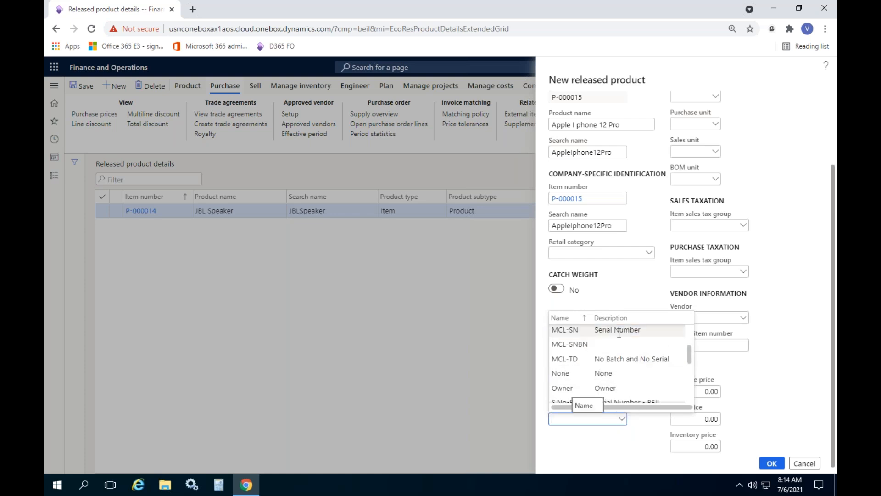
scroll(619, 332, "down", 2)
left_click(609, 342)
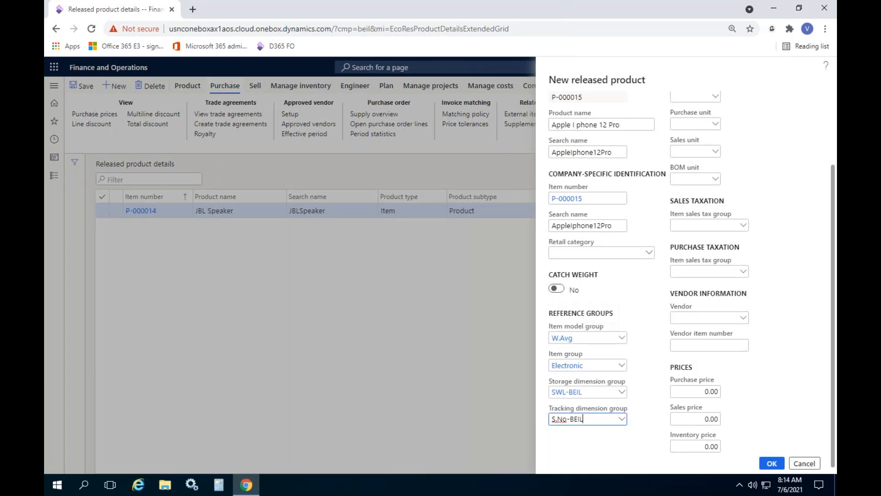
Step: Set the new product's inventory, purchase and sales units to ea
scroll(688, 406, "up", 2)
left_click(696, 185)
type("ea")
left_click(696, 212)
type("ea")
left_click(693, 239)
type("ea")
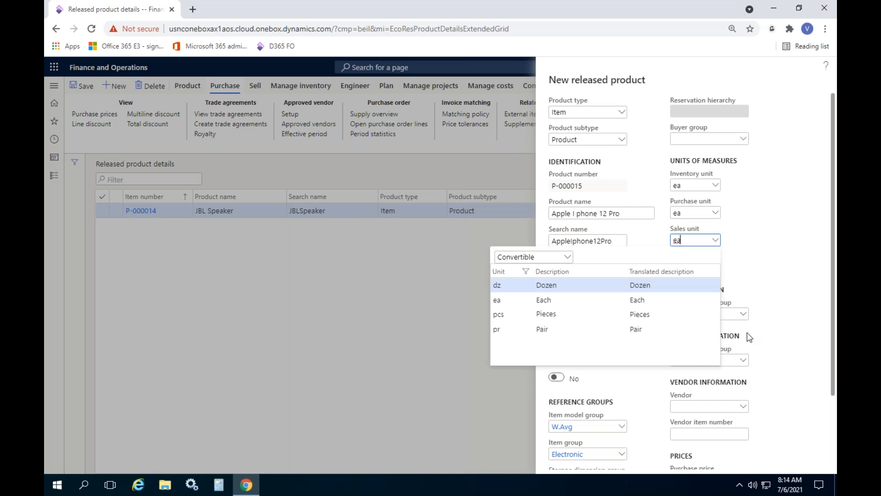
Step: Create the Apple I phone 12 Pro product with the entered details and return to the released products list
scroll(782, 346, "down", 2)
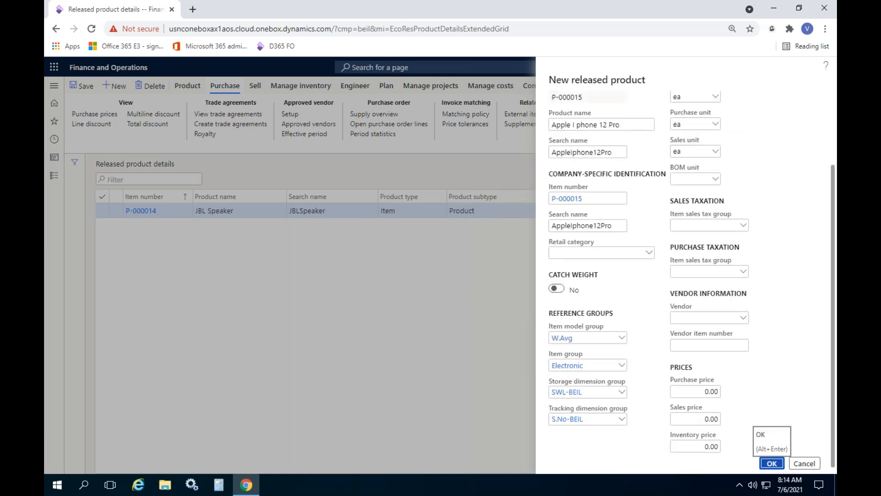
left_click(772, 462)
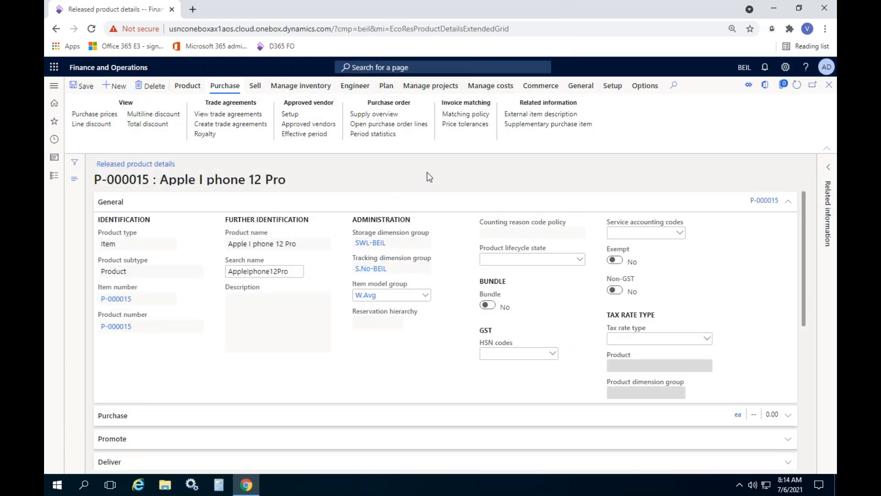
left_click(829, 87)
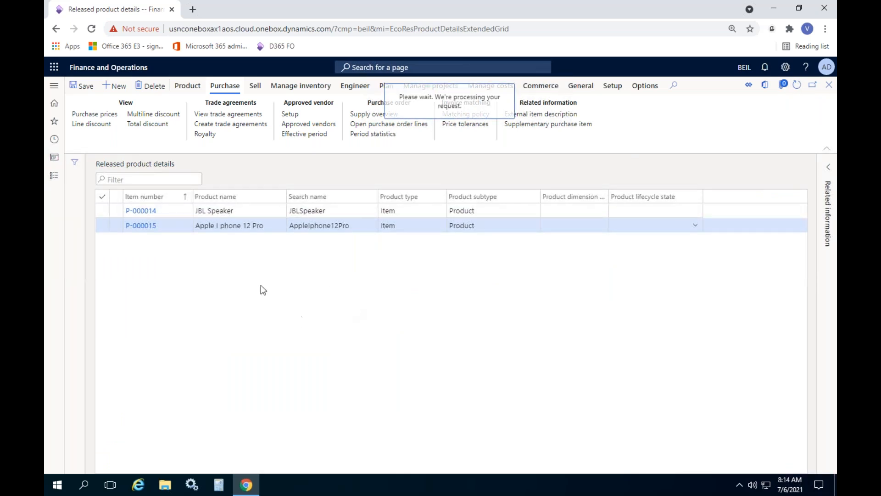
Step: Bring up the Procurement and sourcing module's navigation with all its groups collapsed
left_click(56, 178)
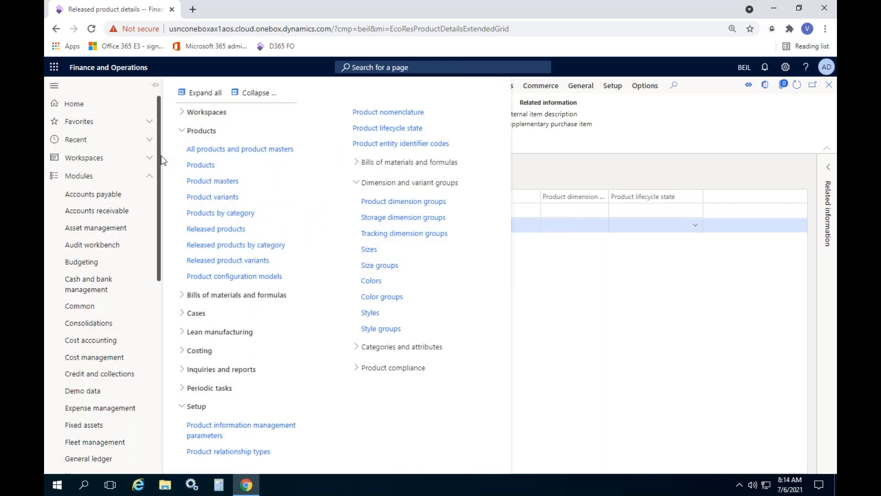
scroll(151, 192, "down", 1)
left_click(259, 93)
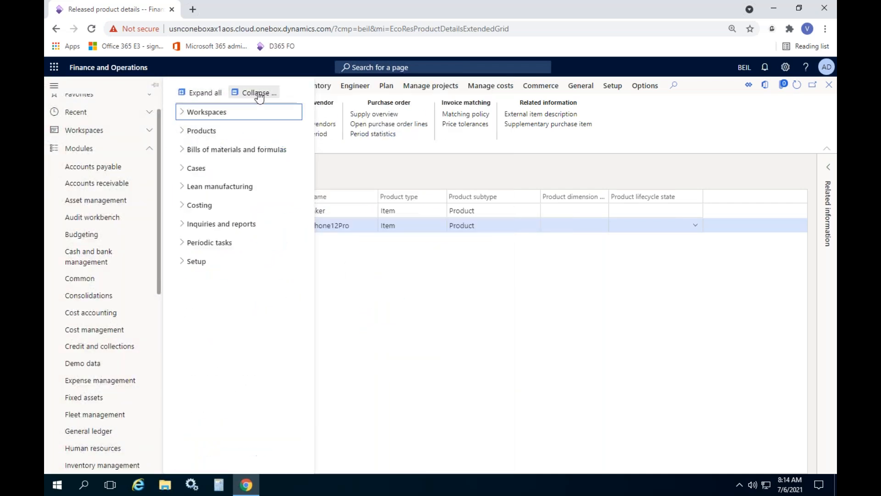
left_click(116, 168)
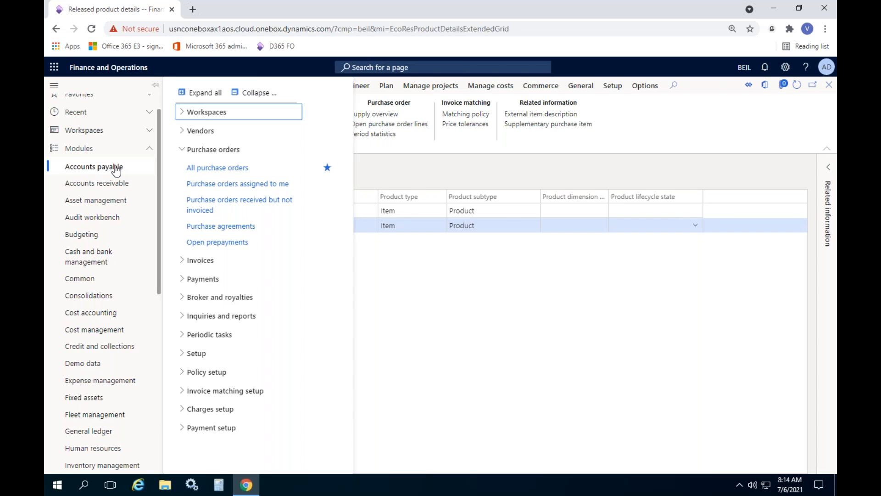
left_click(252, 93)
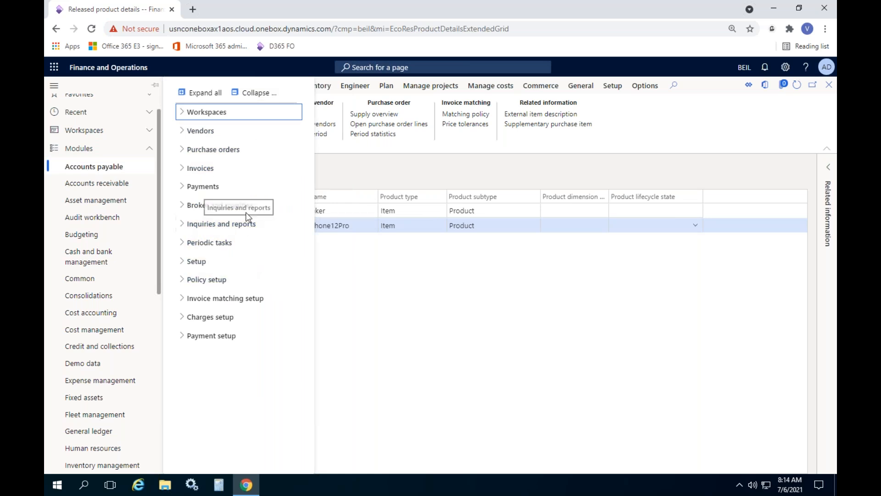
left_click_drag(160, 234, 169, 309)
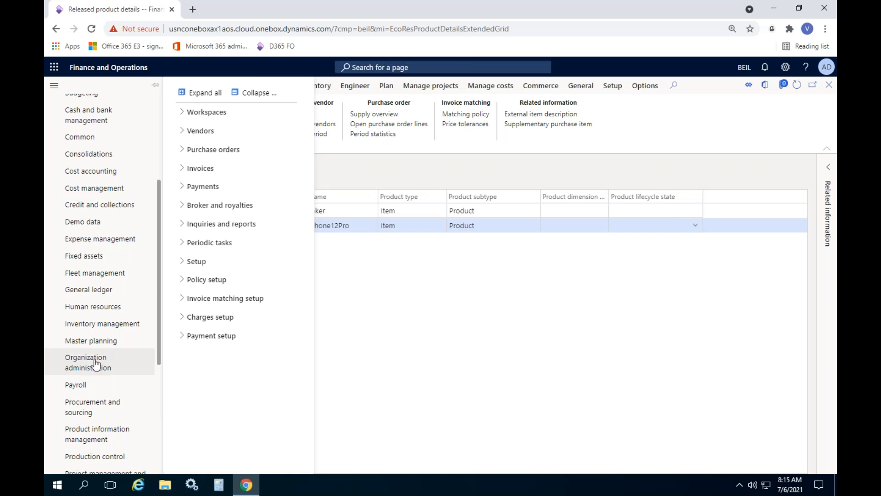
left_click(85, 405)
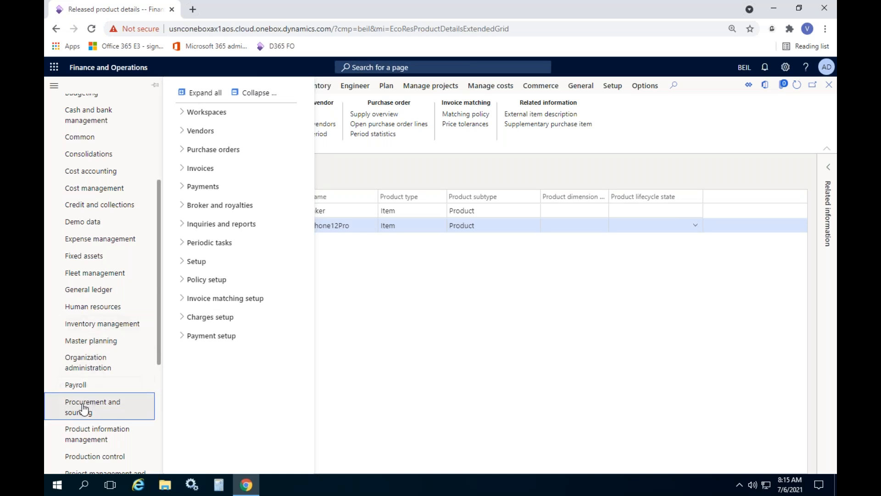
left_click(266, 95)
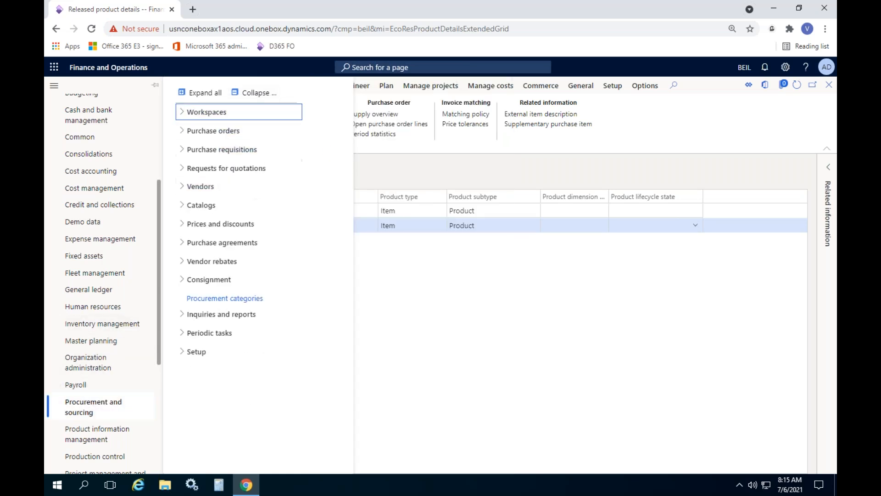
Step: Open the Activate price/discount page from the prices and discounts setup of Procurement and sourcing
left_click(223, 225)
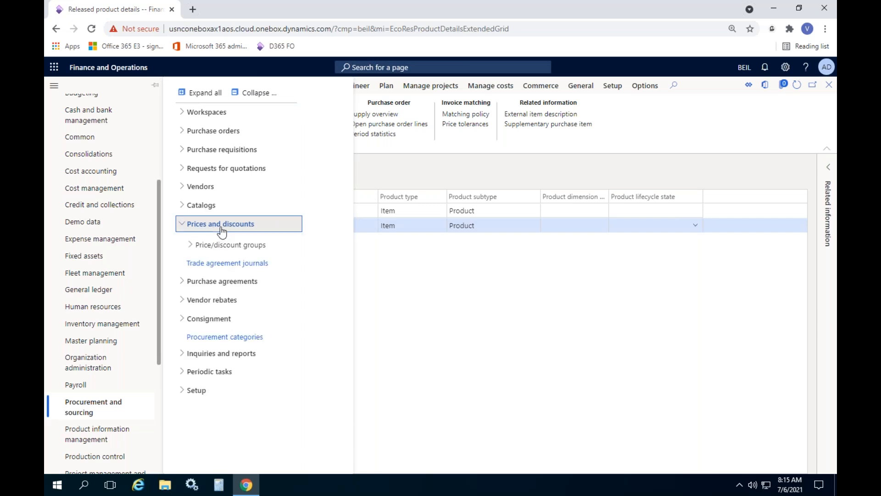
left_click(225, 246)
left_click(225, 246)
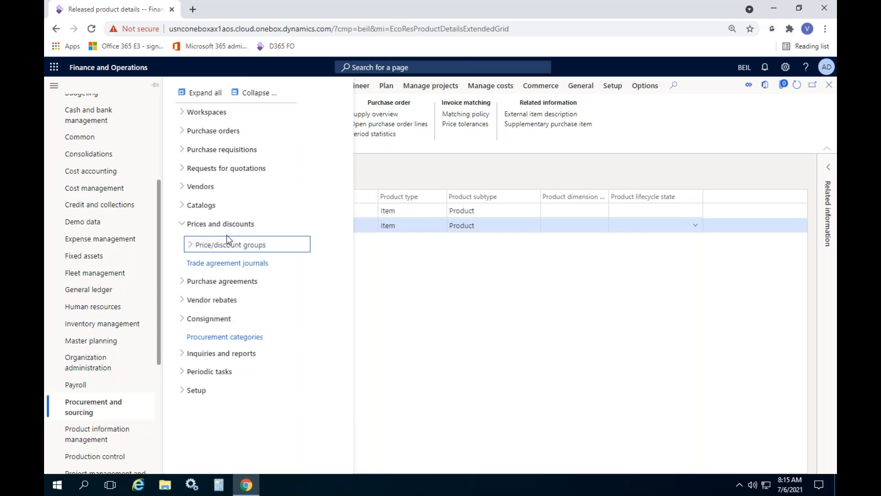
left_click(261, 94)
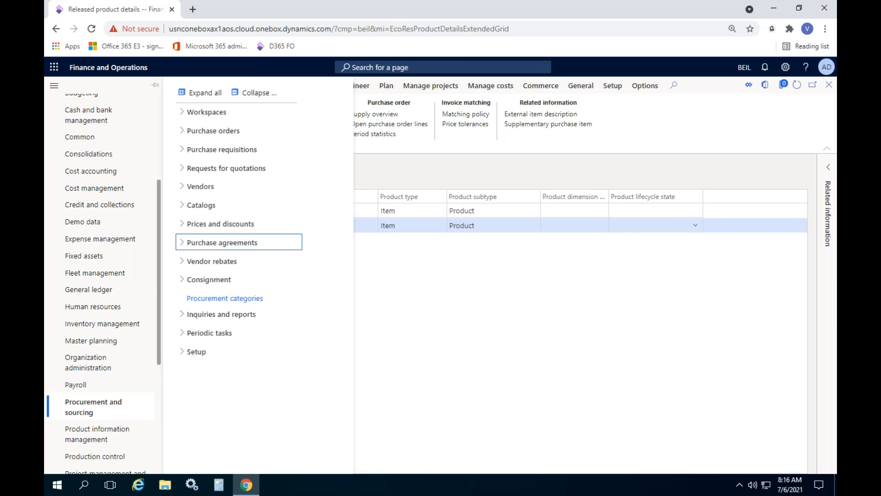
left_click(208, 357)
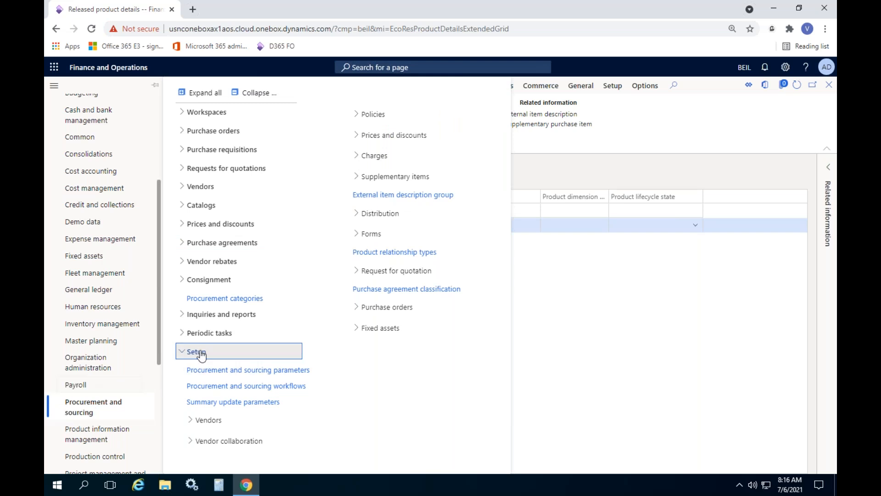
left_click(387, 138)
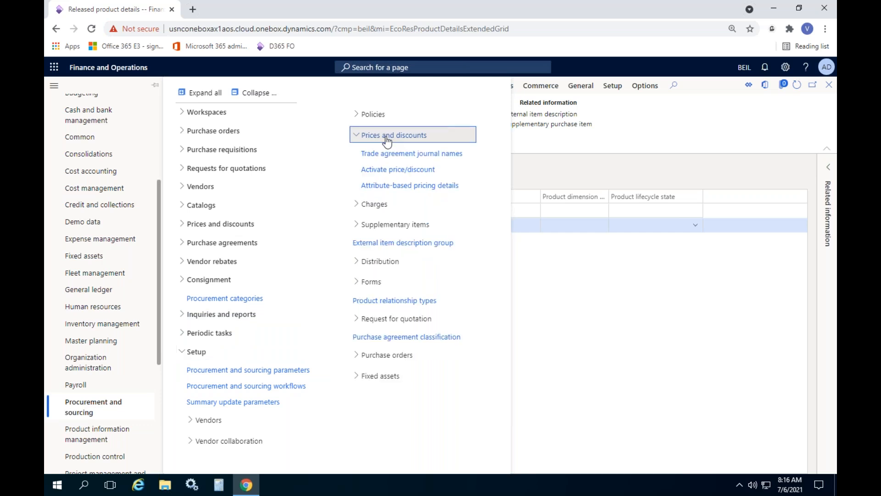
left_click(399, 171)
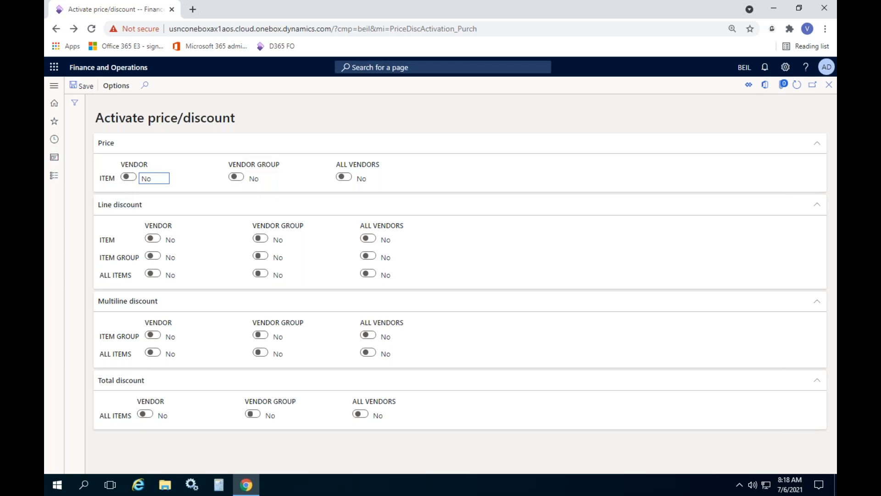
Step: Activate the item price for vendor, vendor group and all vendors
key("space")
left_click(236, 178)
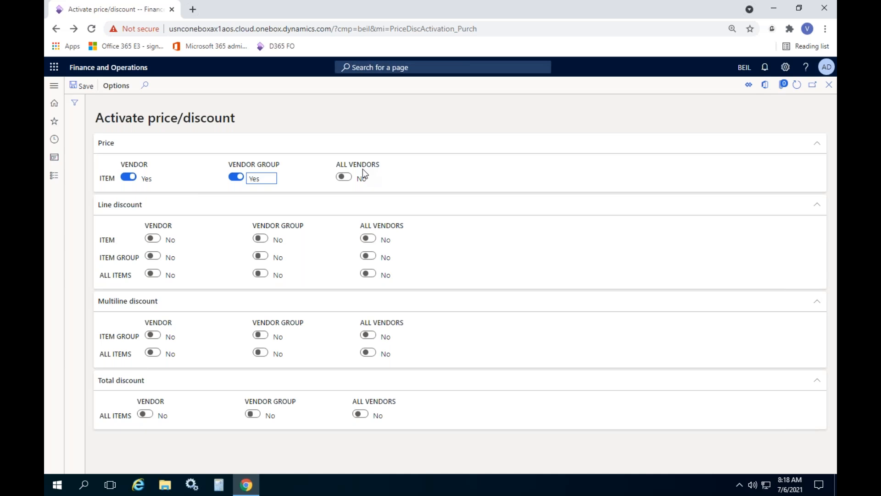
left_click(348, 179)
left_click(342, 178)
Step: Activate line discounts for item, item group and all items, each for vendor, vendor group and all vendors
left_click(156, 238)
left_click(261, 238)
left_click(371, 240)
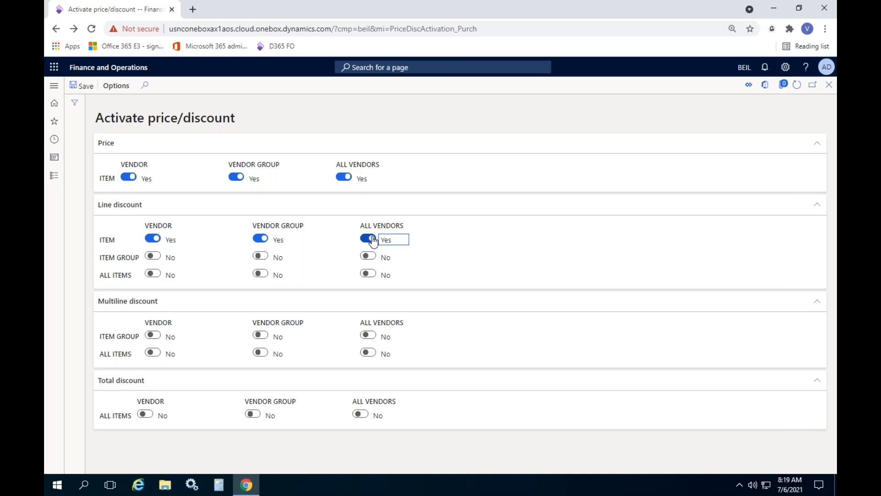
left_click(153, 260)
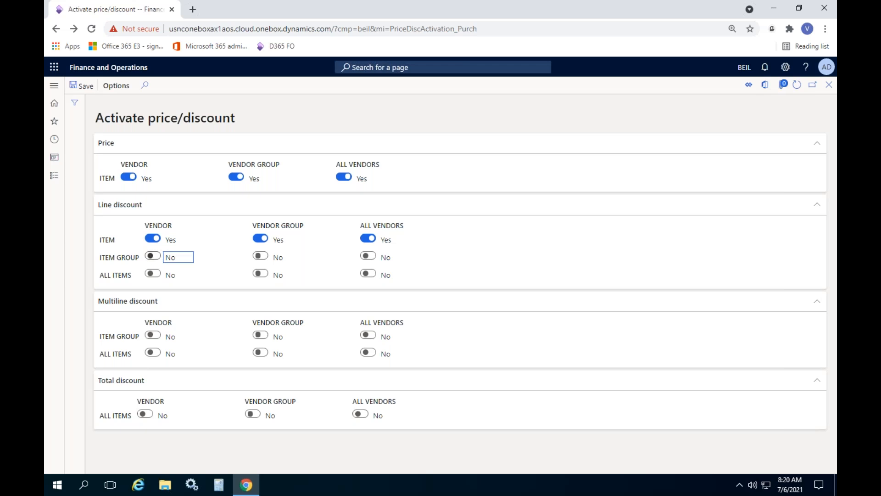
left_click(153, 256)
left_click(260, 256)
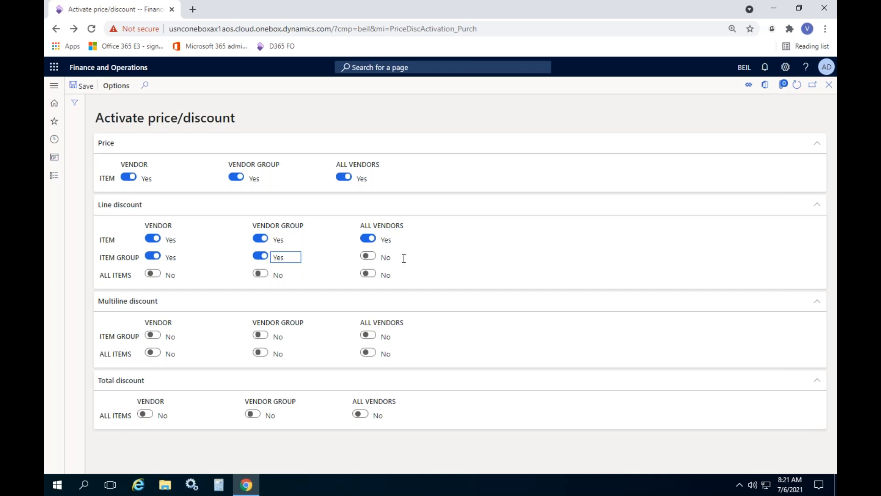
left_click(368, 256)
left_click(153, 275)
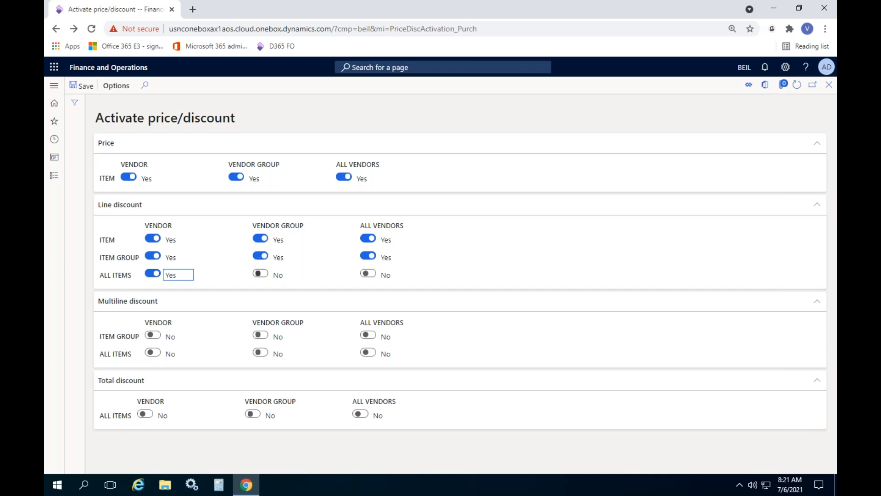
left_click(261, 274)
left_click(368, 274)
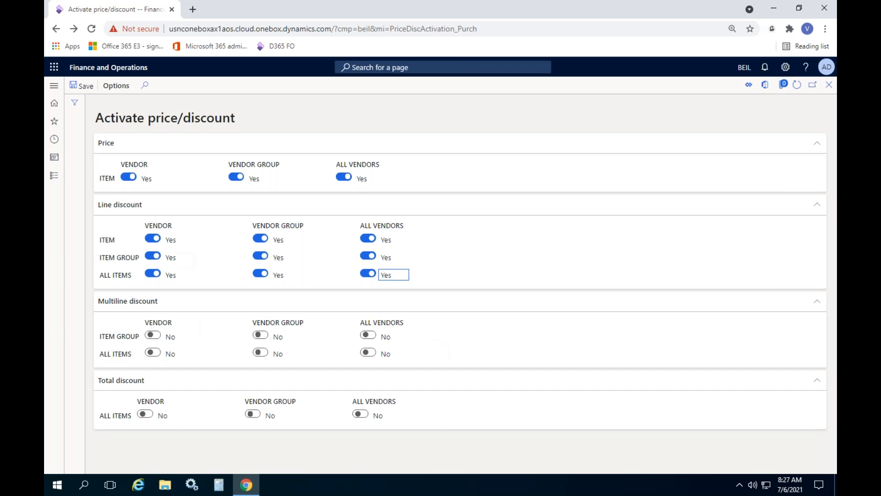
Step: Activate multiline discounts for item group and all items, each for vendor, vendor group and all vendors
left_click(152, 336)
left_click(261, 338)
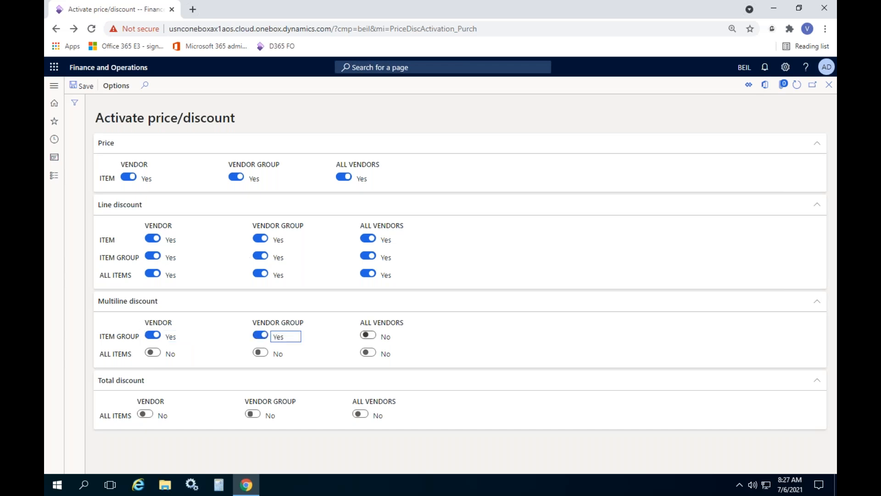
left_click(368, 335)
left_click(153, 353)
left_click(157, 353)
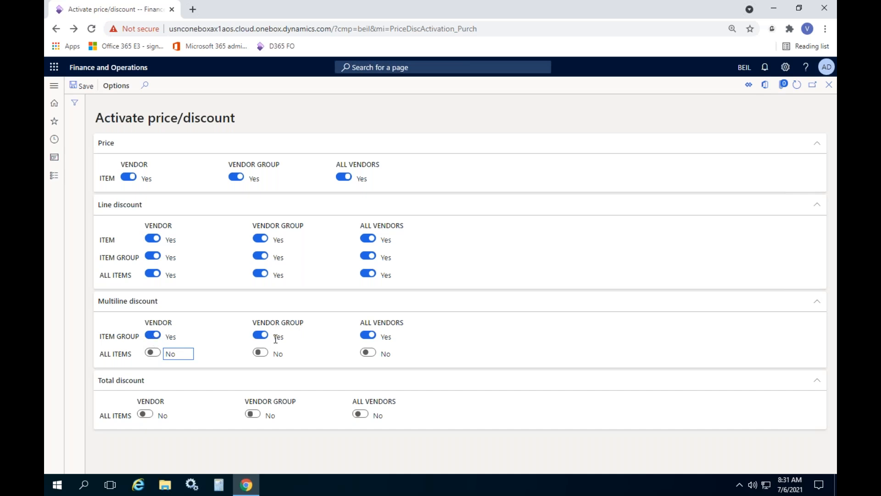
left_click(154, 358)
left_click(260, 352)
left_click(367, 353)
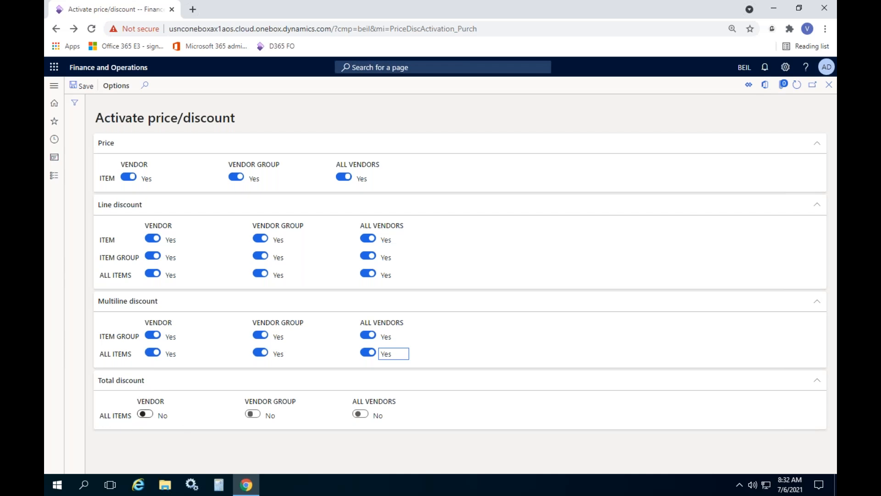
Step: Activate the all-items total discount for vendor, vendor group and all vendors, and close the Activate price/discount page
left_click(146, 415)
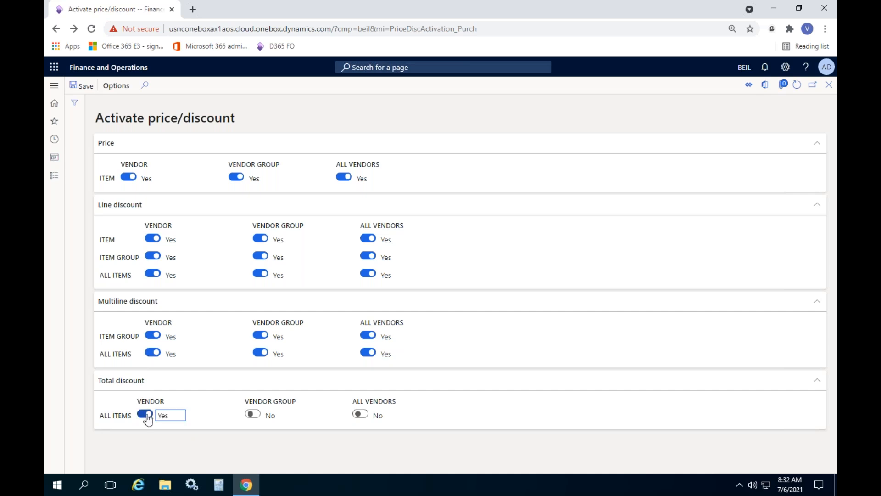
left_click(253, 414)
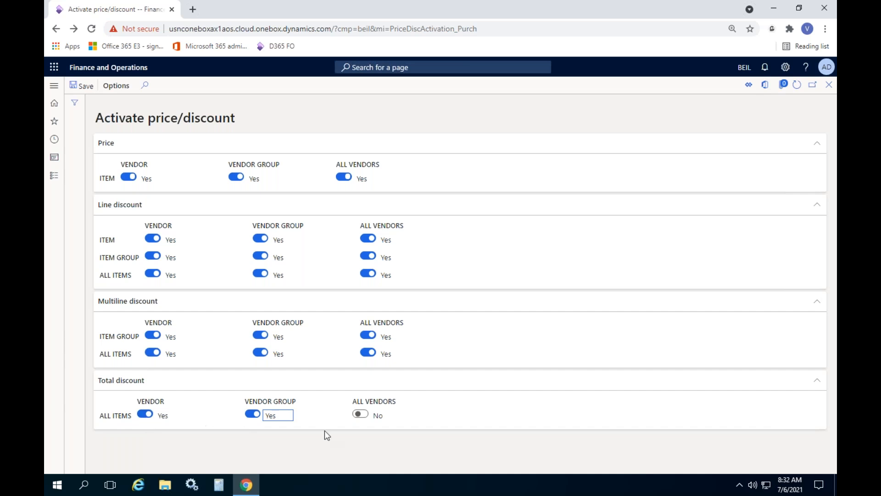
left_click(360, 414)
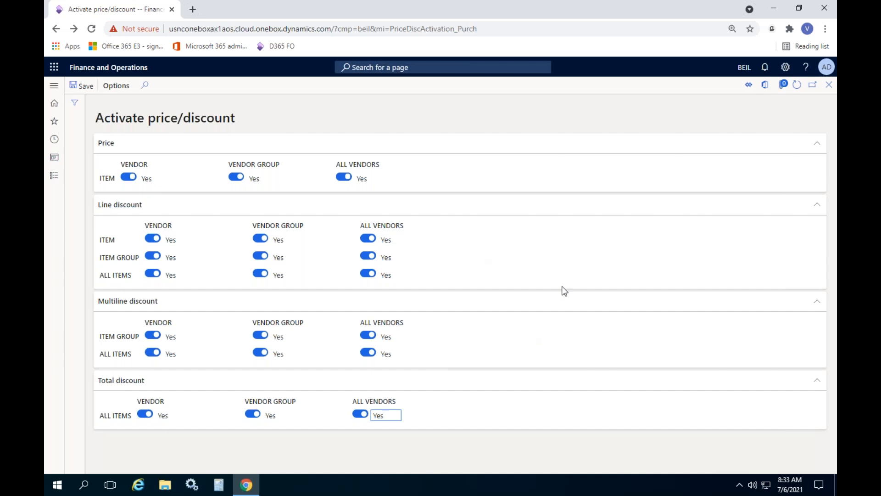
left_click(452, 262)
left_click(829, 87)
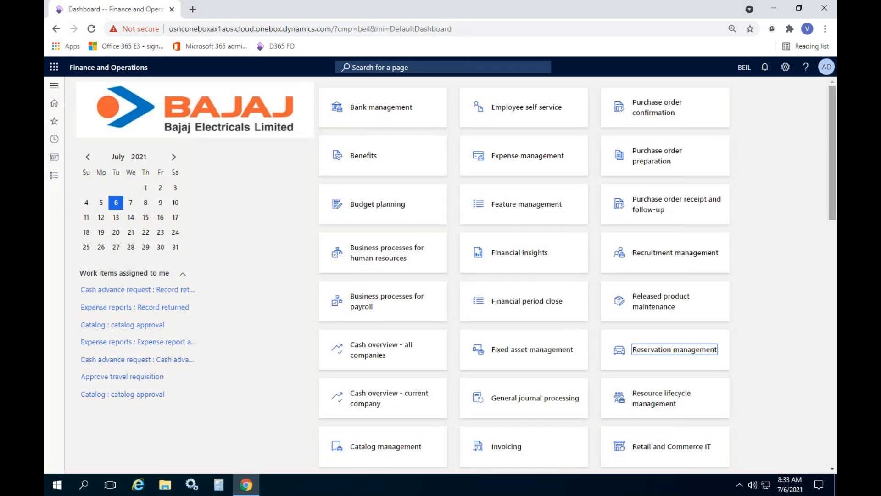
Step: Open the Trade agreement journal names page from the prices and discounts setup of Procurement and sourcing
left_click(247, 205)
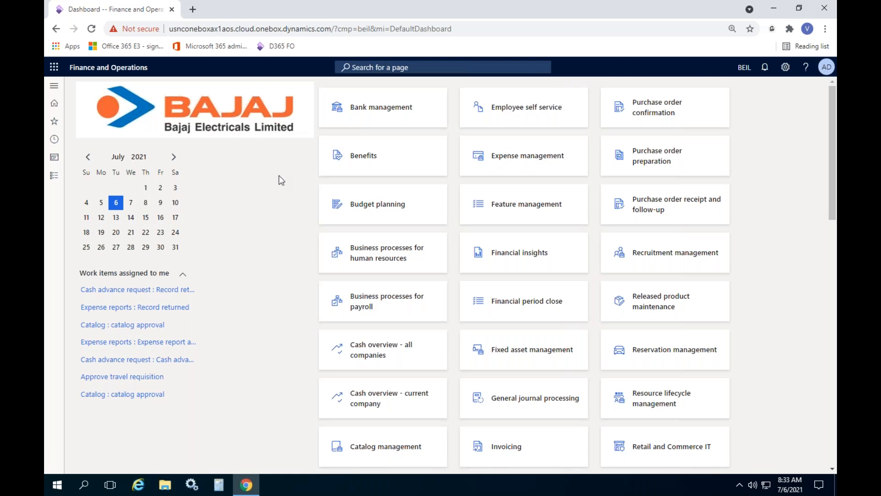
left_click(54, 176)
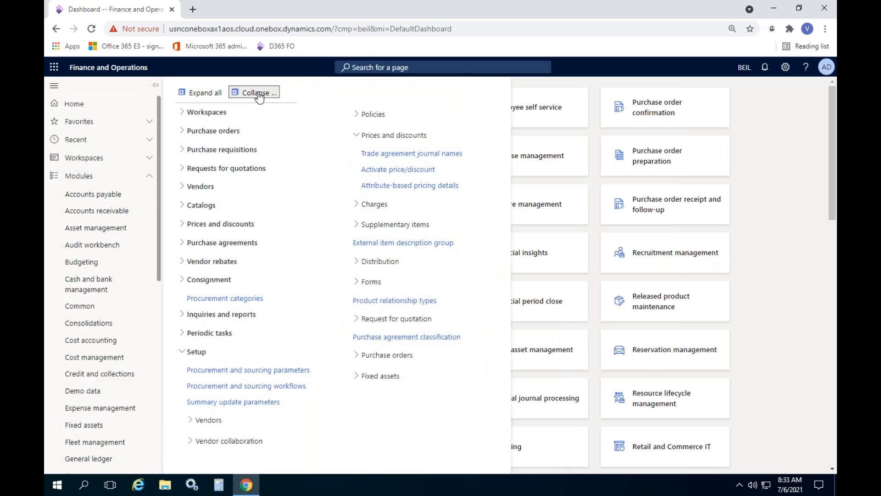
left_click(259, 93)
left_click_drag(158, 207, 153, 401)
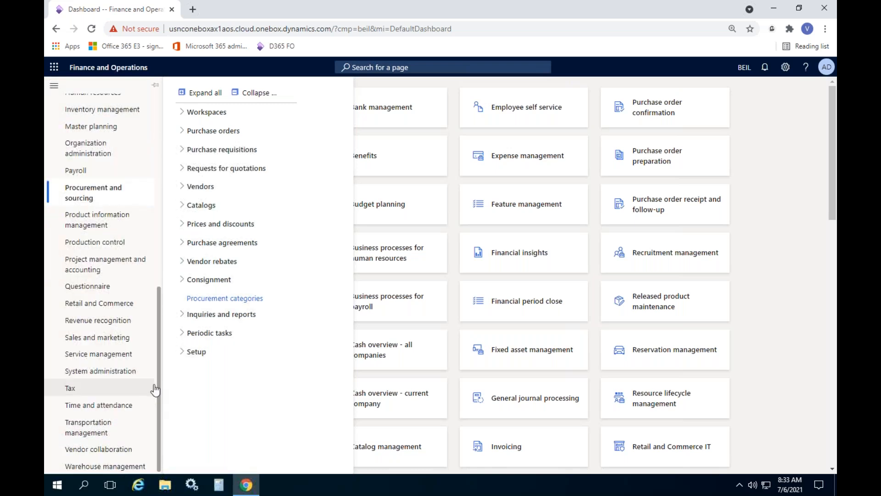
left_click_drag(159, 370, 161, 354)
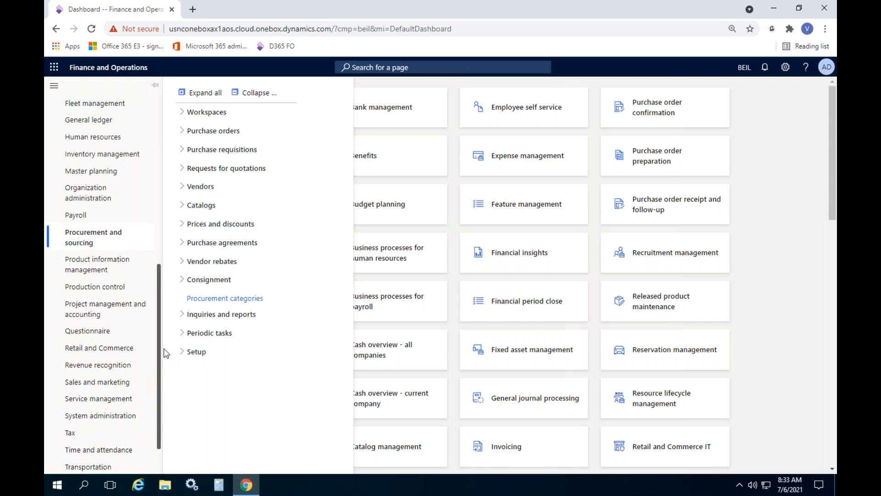
left_click_drag(166, 354, 170, 273)
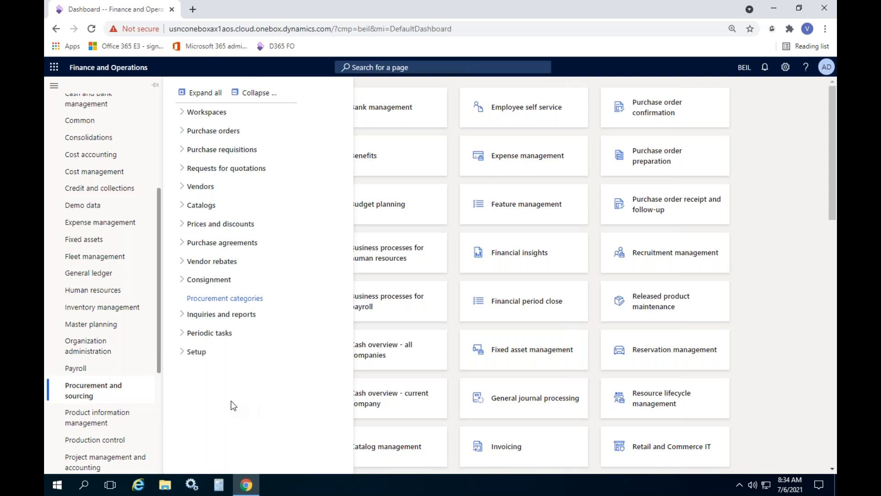
left_click_drag(159, 326, 156, 361)
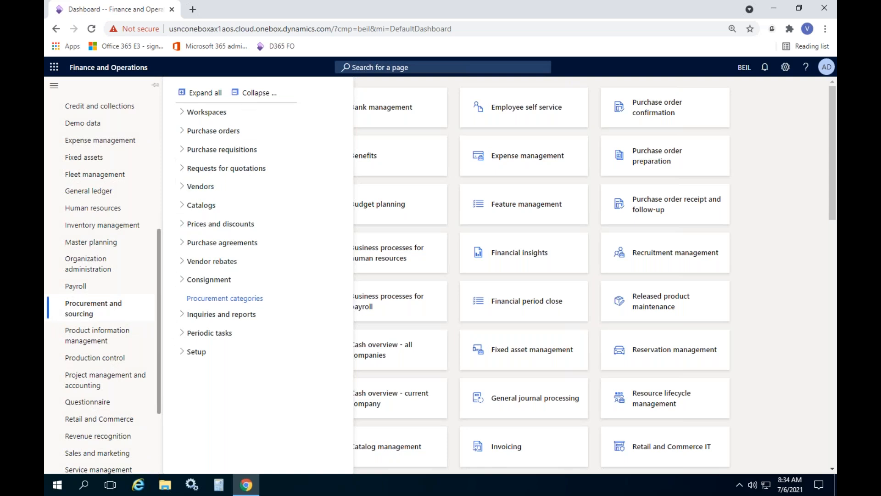
left_click(197, 354)
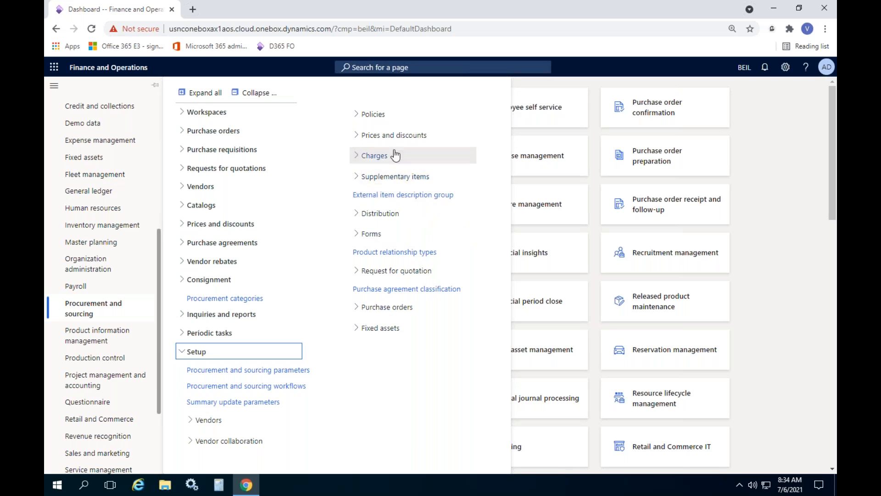
left_click(398, 135)
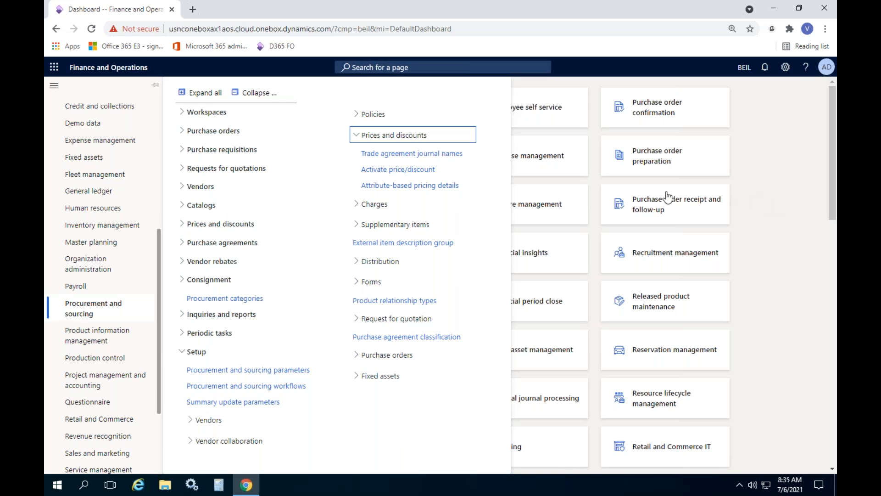
left_click(410, 155)
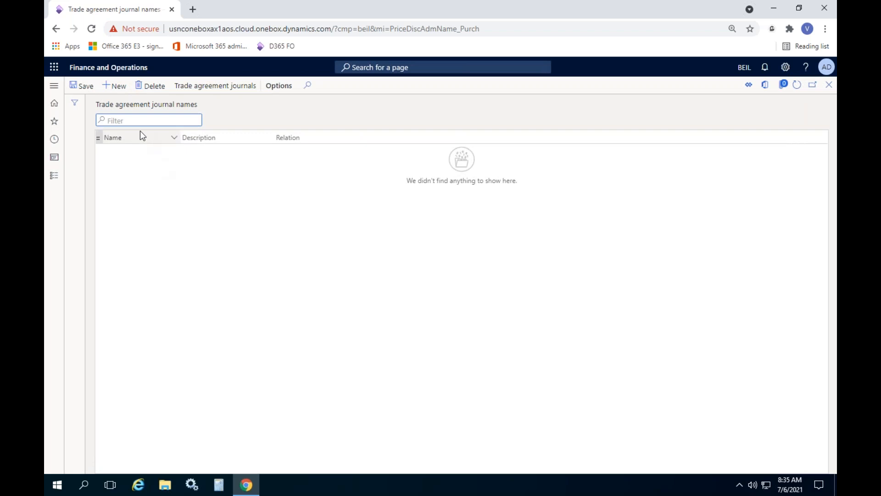
Step: Create a trade agreement journal name PurchPrice with the description Purchase Prices
left_click(116, 86)
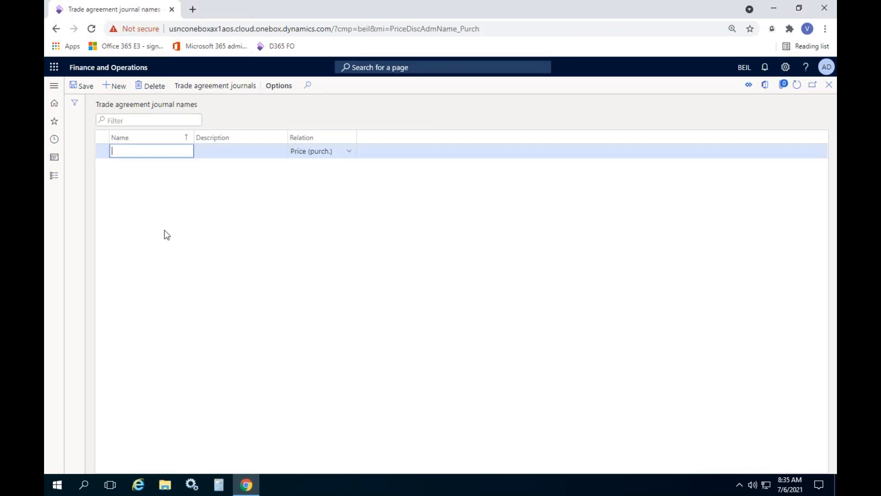
type("PurchPrice")
key("Tab")
type("Purchae")
key("BackSpace")
type("se Price ")
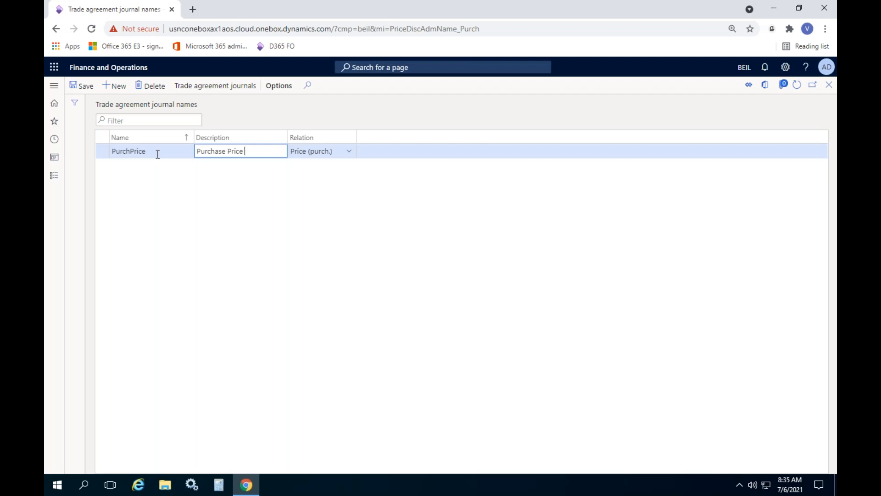
type("s")
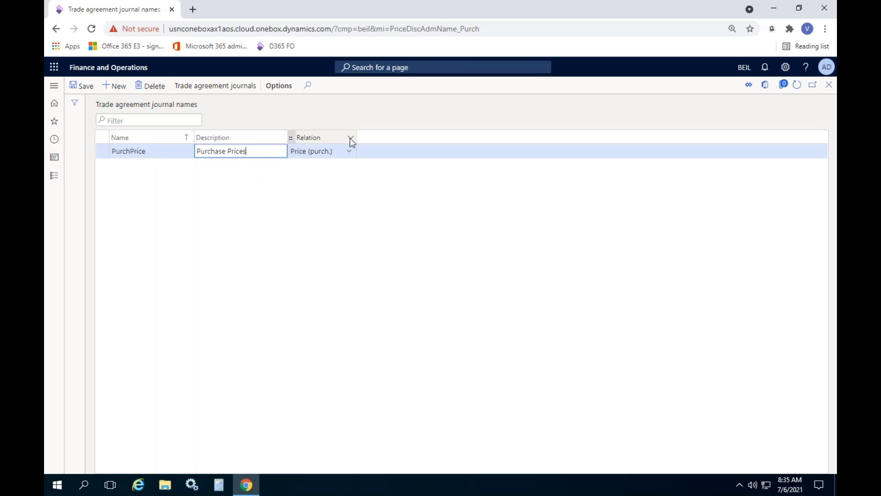
Step: Adjust the Relation and Name column widths, review the relation options and keep Price (purch.) as the relation for PurchPrice
left_click_drag(357, 138, 391, 137)
left_click(385, 151)
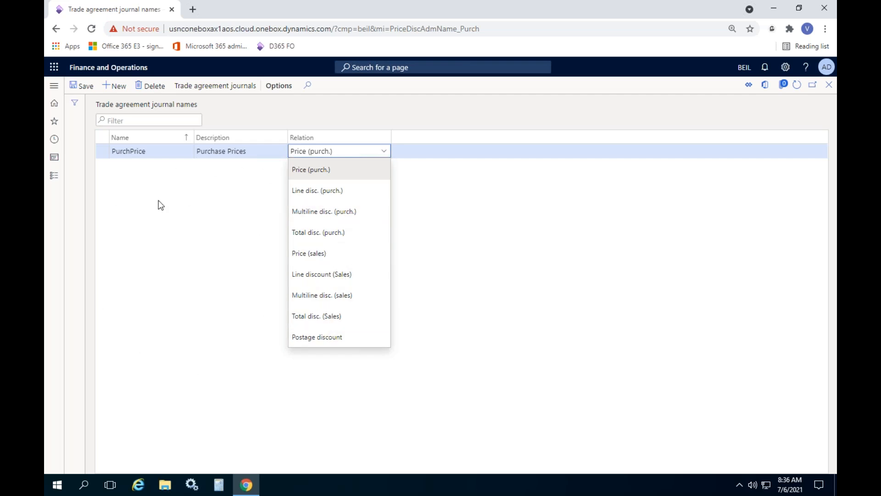
left_click(174, 255)
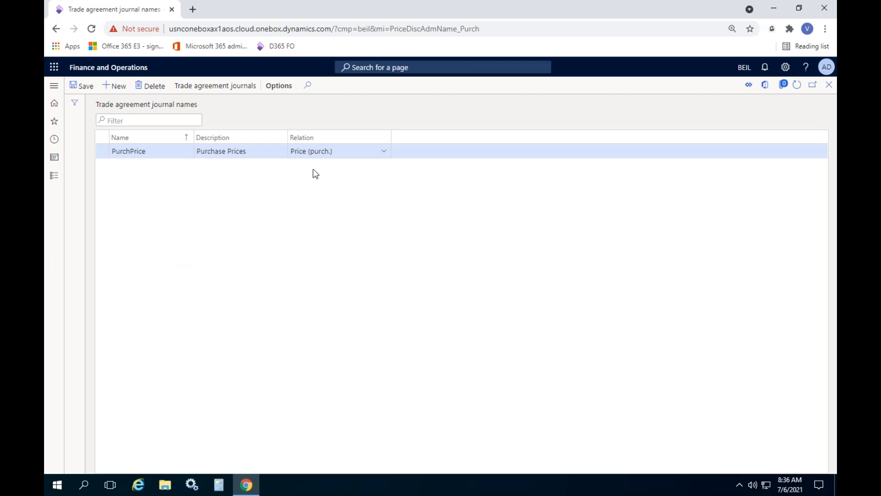
left_click(384, 152)
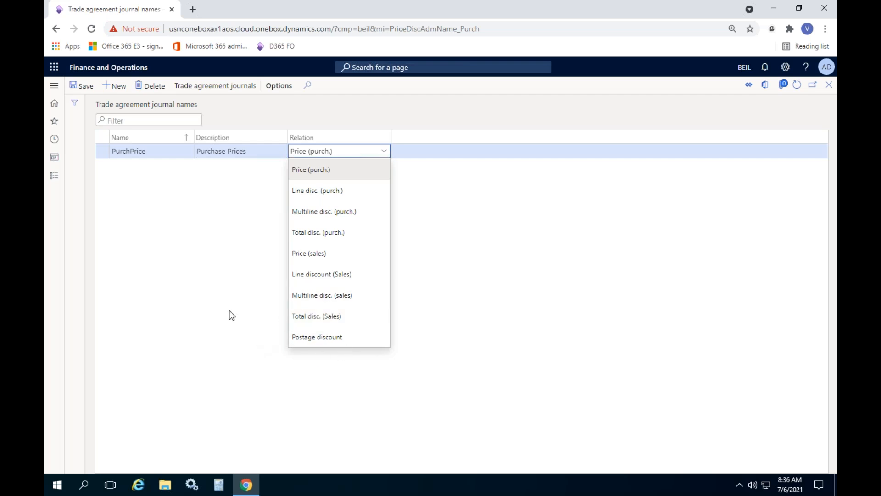
left_click(226, 292)
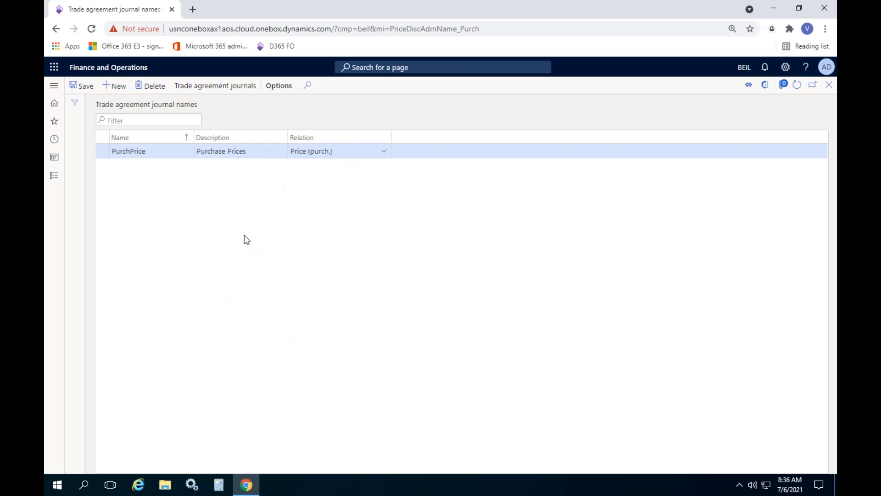
left_click_drag(191, 136, 180, 136)
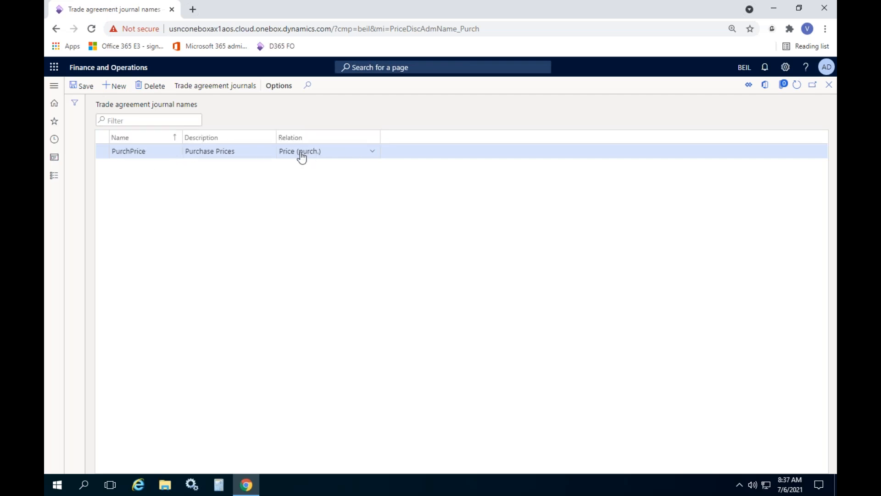
left_click(365, 151)
left_click(326, 171)
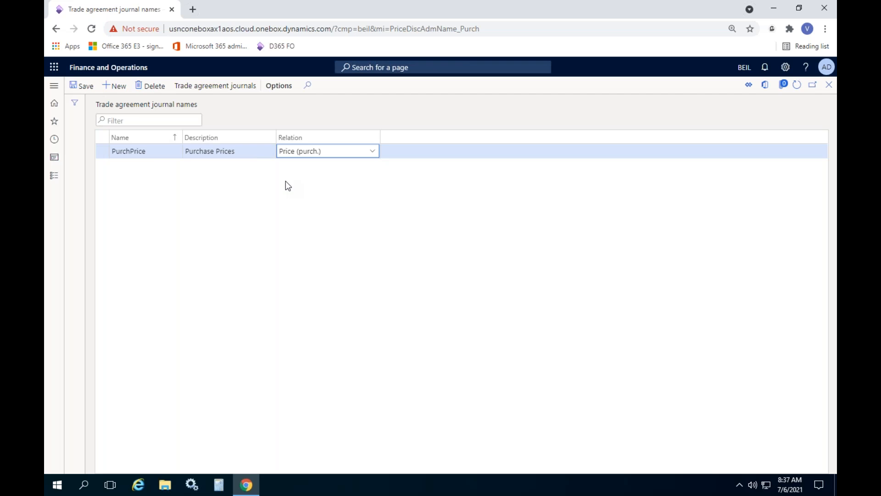
Step: Duplicate the browser tab and save the PurchPrice journal name in the original tab
right_click(119, 11)
left_click(151, 91)
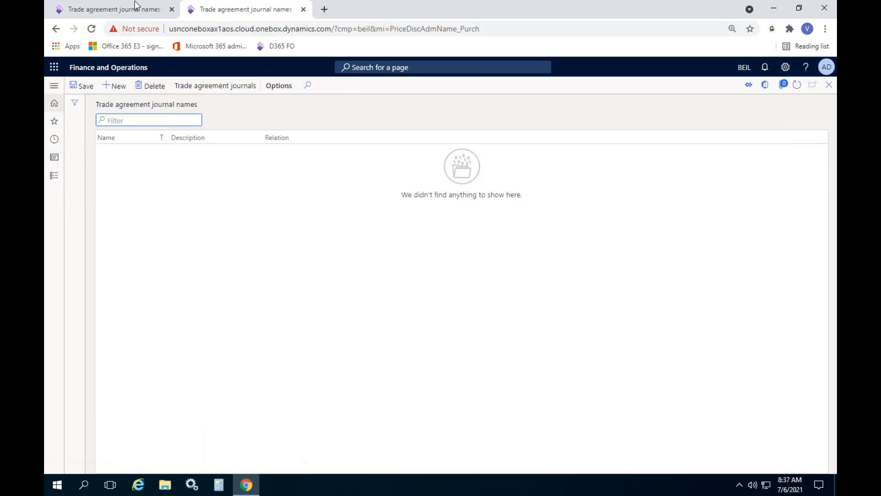
left_click(132, 10)
left_click(84, 86)
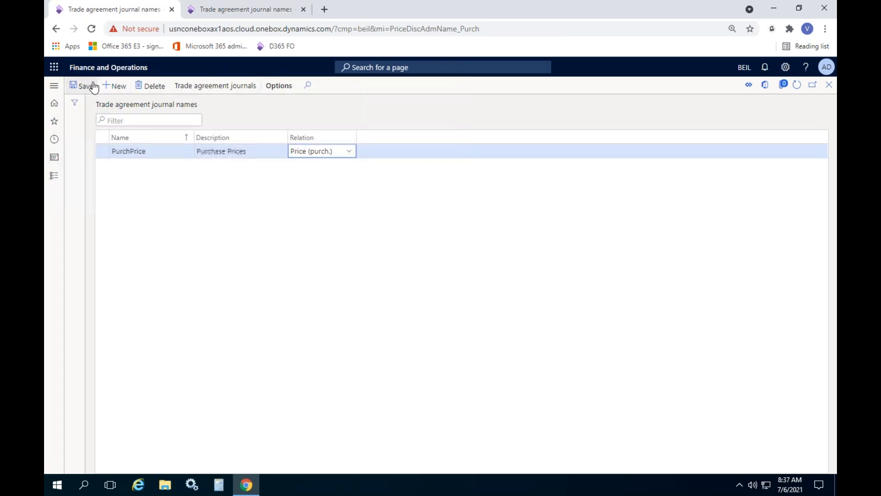
Step: In the duplicated tab, open the Trade agreement journals page from the prices and discounts area of Procurement and sourcing
left_click(226, 10)
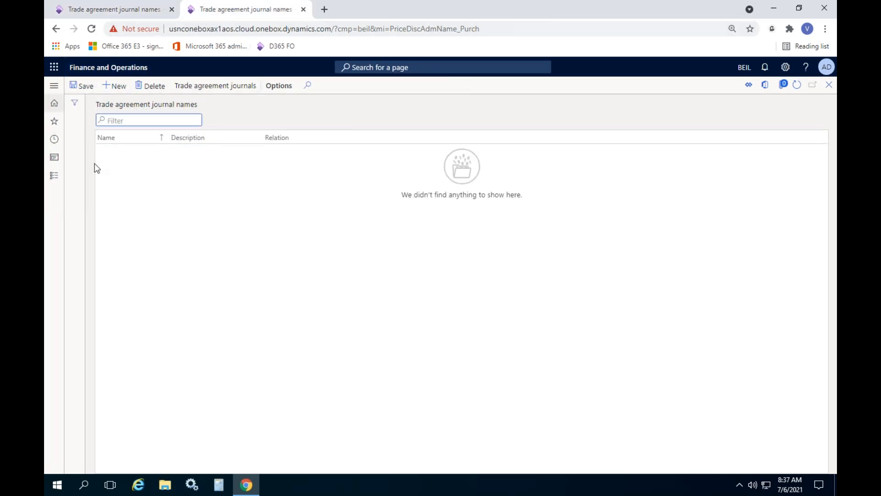
left_click(54, 176)
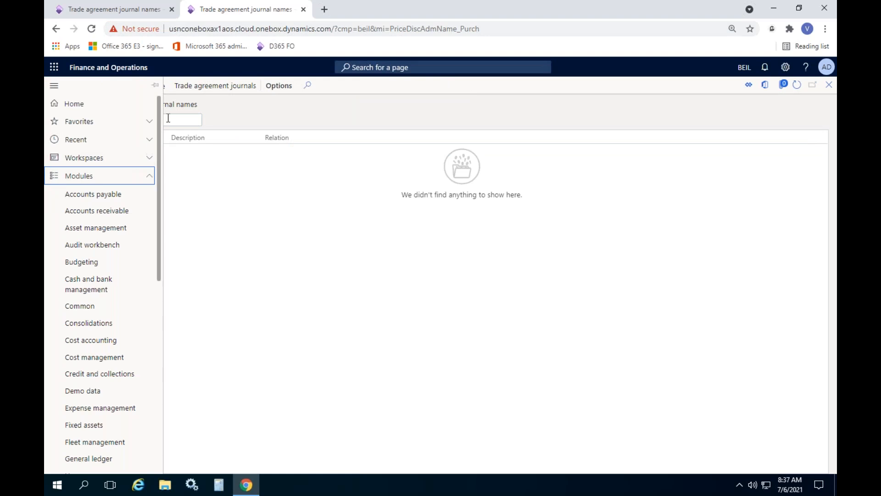
scroll(153, 252, "down", 6)
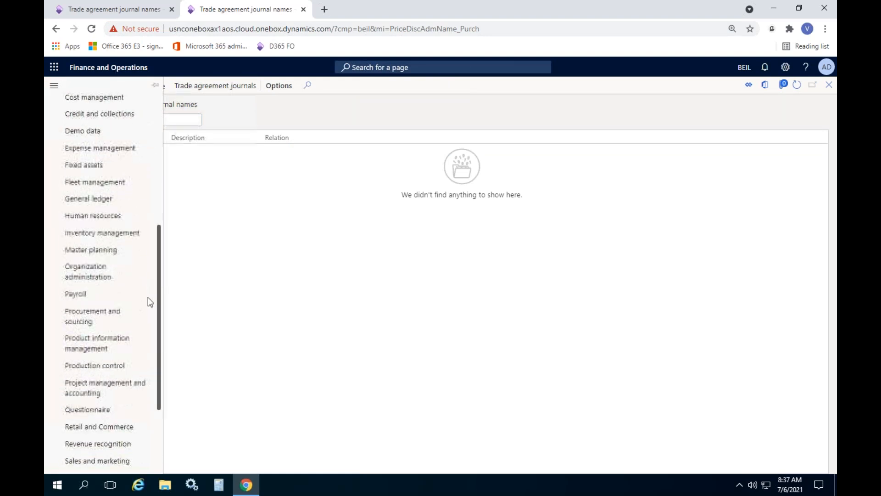
left_click(89, 322)
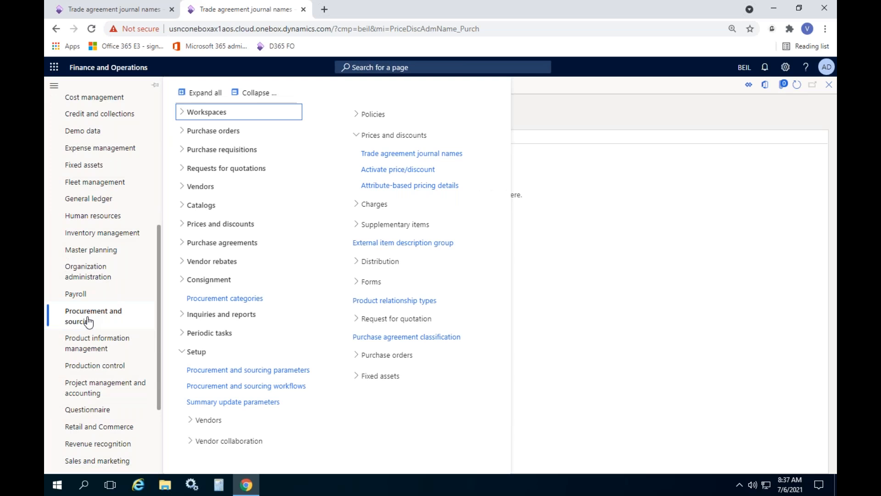
left_click(256, 92)
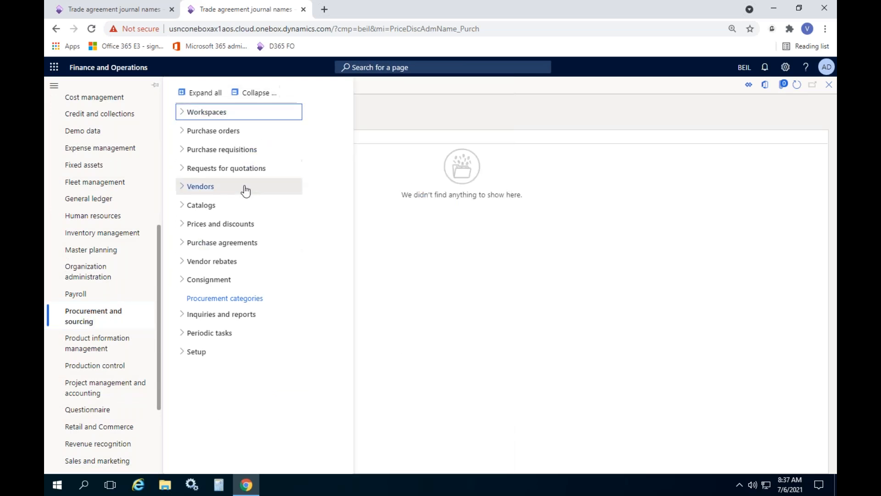
left_click(238, 231)
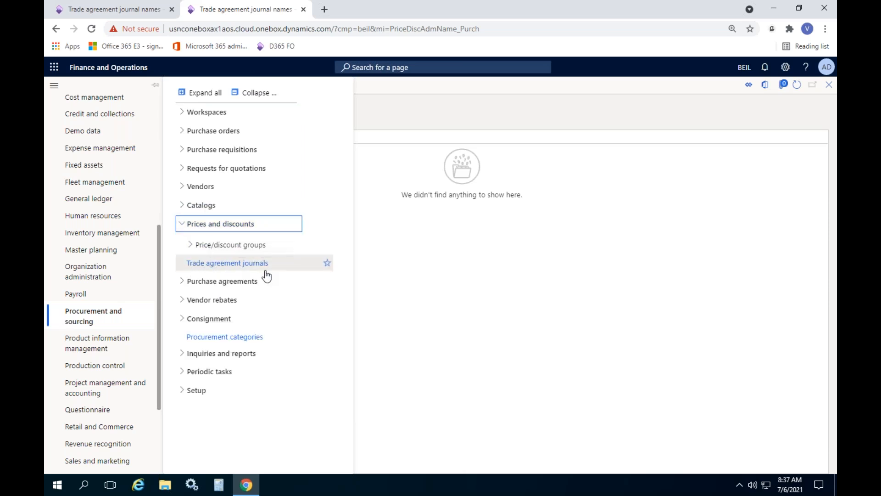
left_click(242, 273)
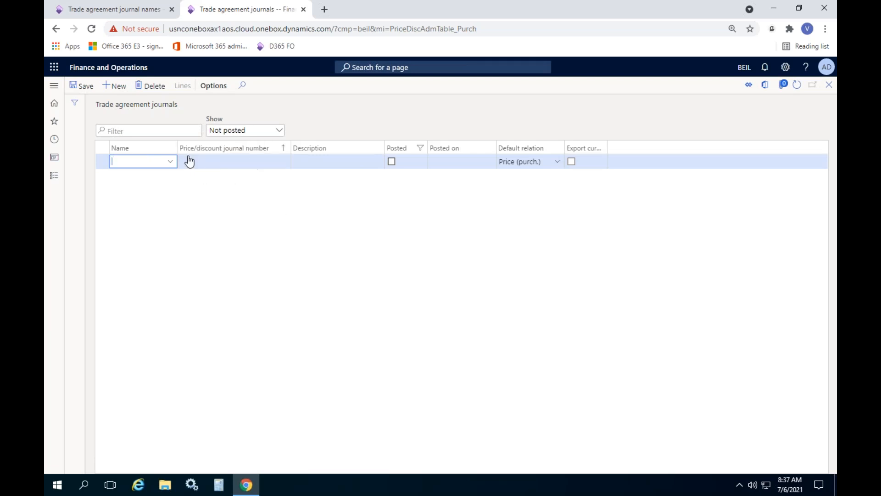
Step: Delete the blank journal line, then create a trade agreement journal with the name PurchPrice and save it
left_click(152, 87)
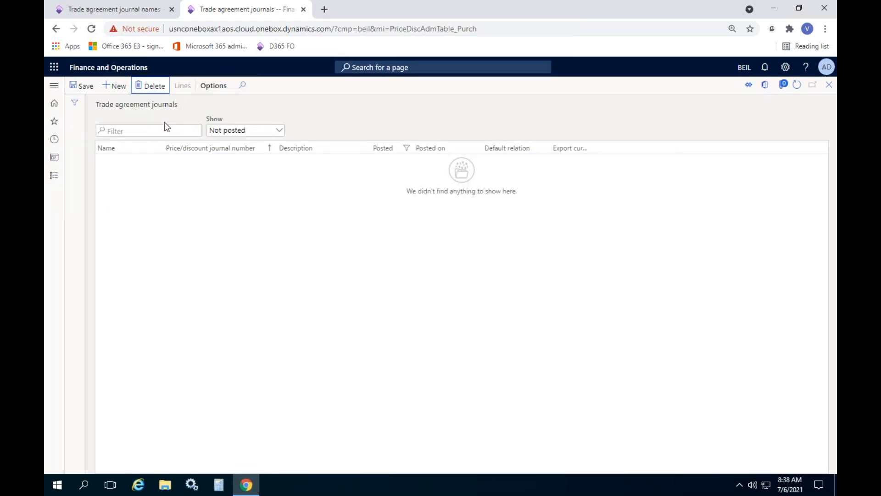
left_click(115, 86)
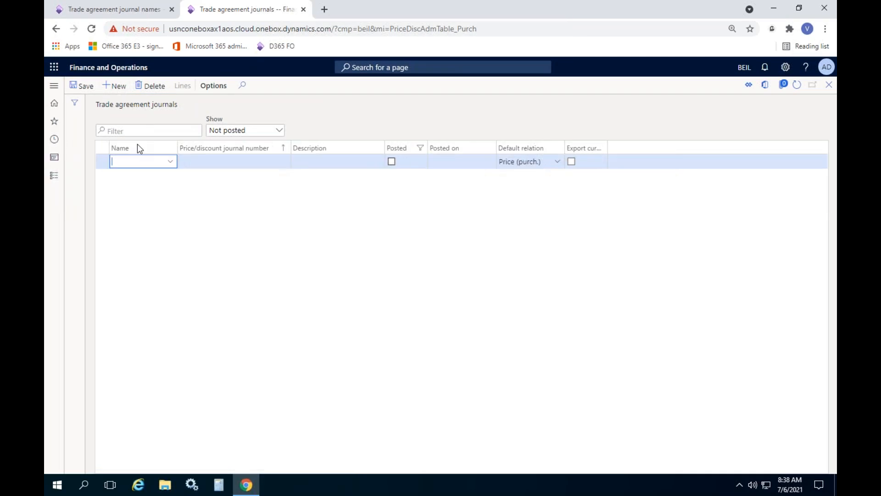
left_click(169, 163)
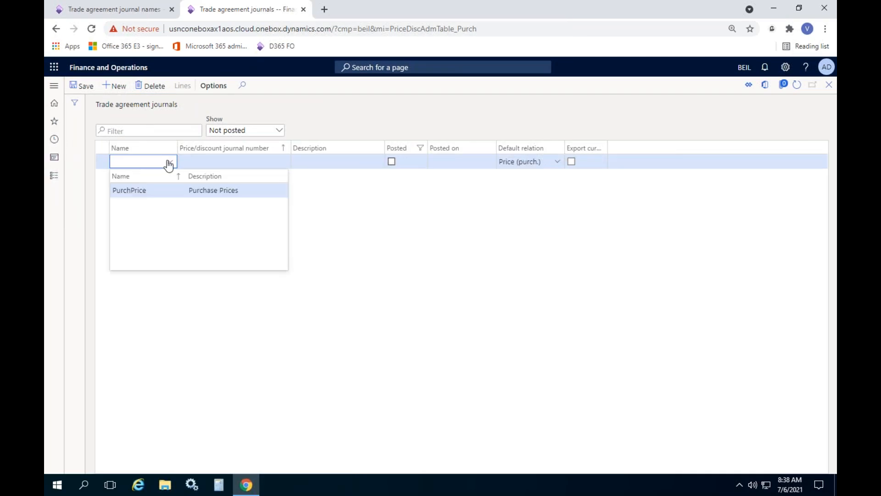
left_click(142, 192)
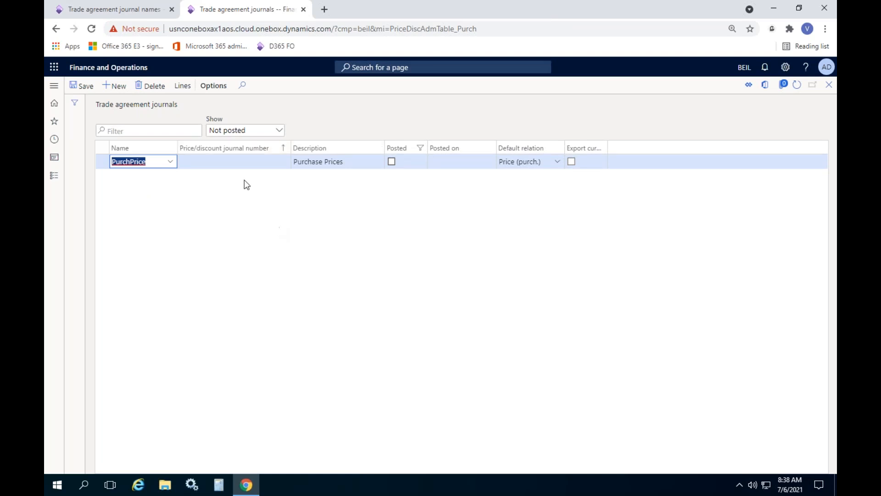
left_click(83, 86)
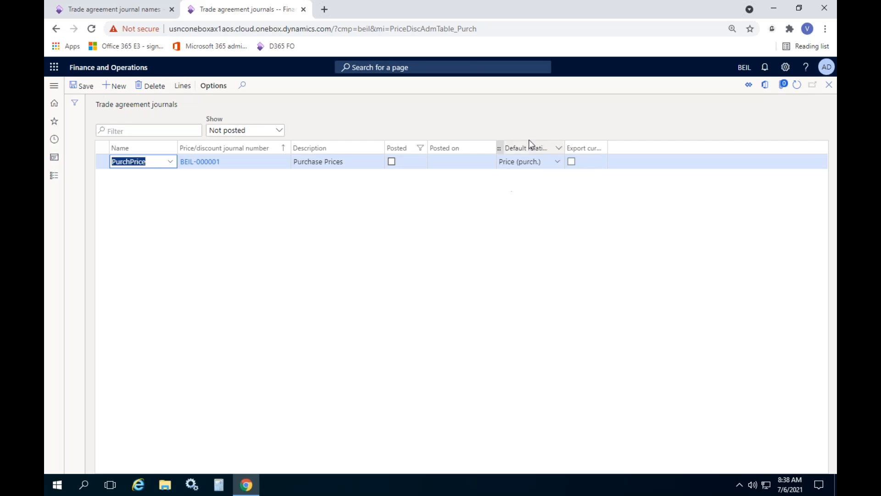
Step: Open the lines of the PurchPrice journal and compare the line's relation with the relation set on the journal name
left_click(180, 89)
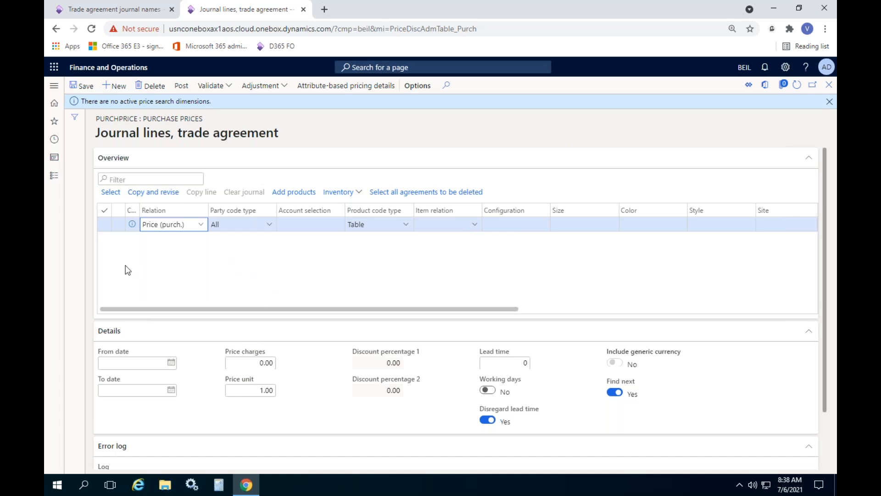
left_click(202, 227)
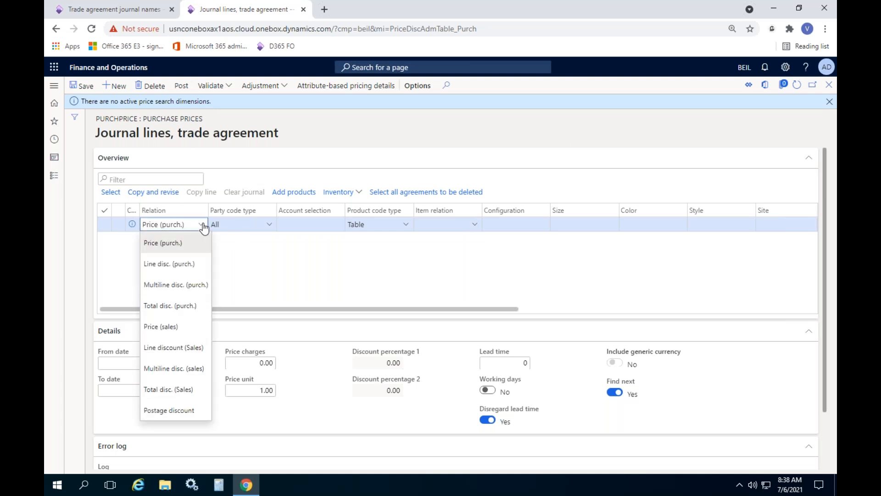
left_click(282, 267)
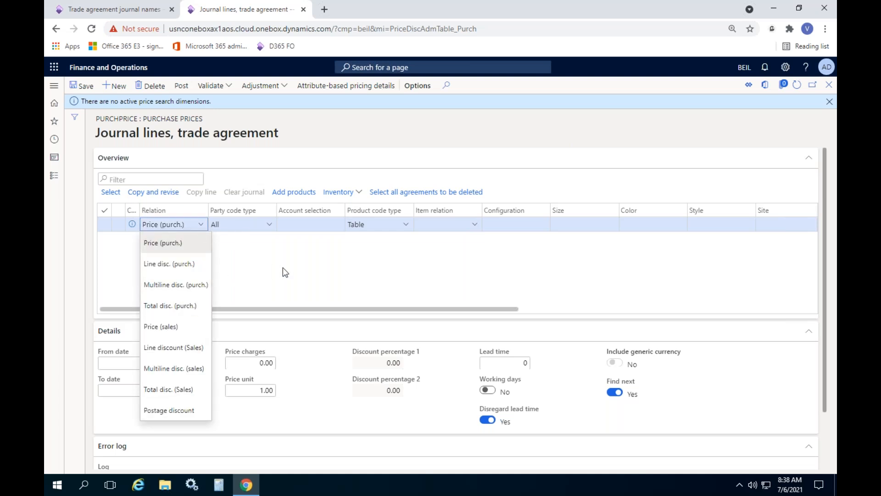
left_click(130, 14)
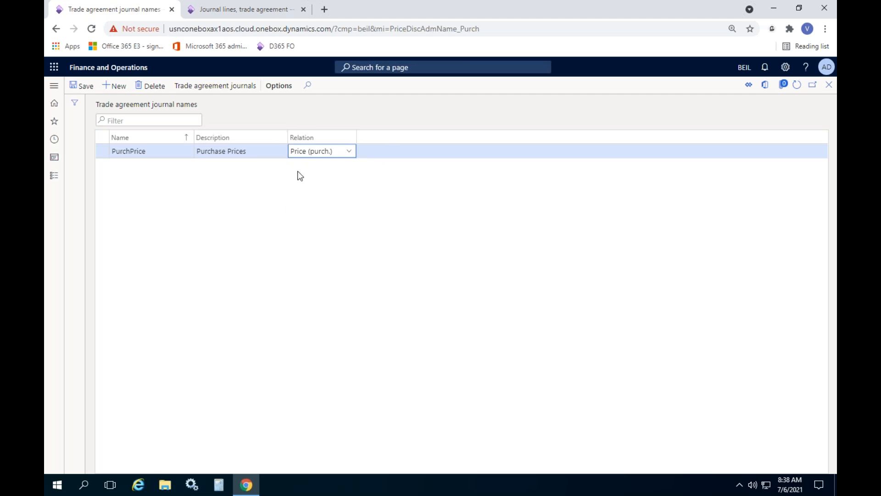
left_click(209, 13)
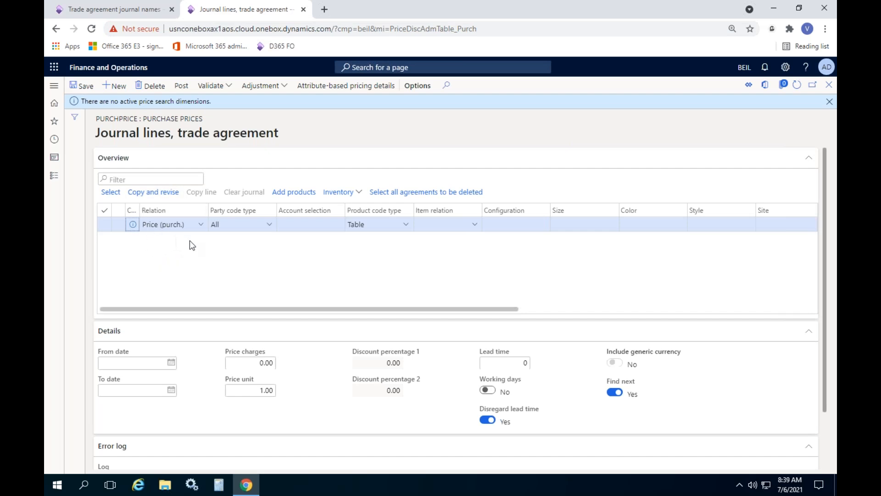
Step: Set the journal line's party code type to Table and select the vendor Acme Office Supplies as the account
left_click(268, 226)
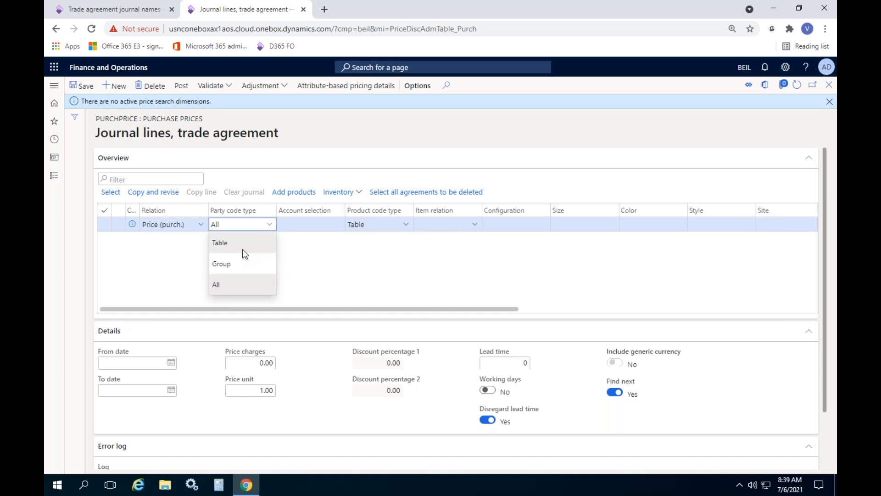
left_click(230, 246)
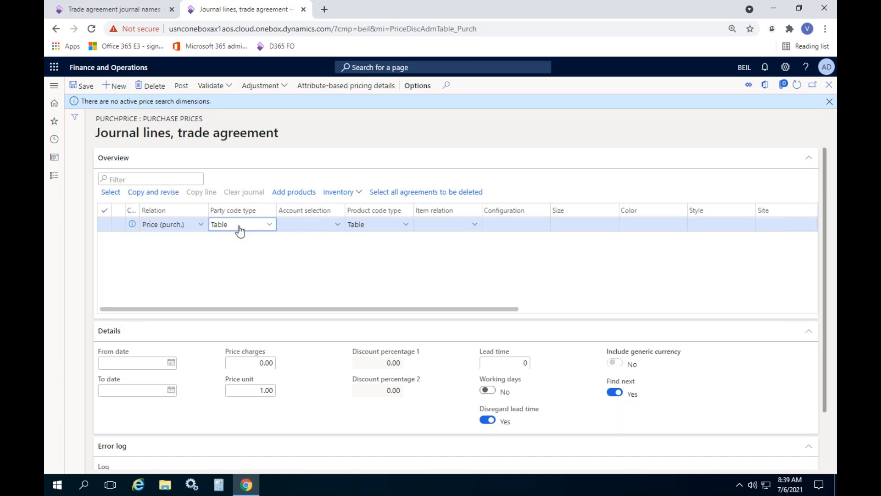
left_click(335, 229)
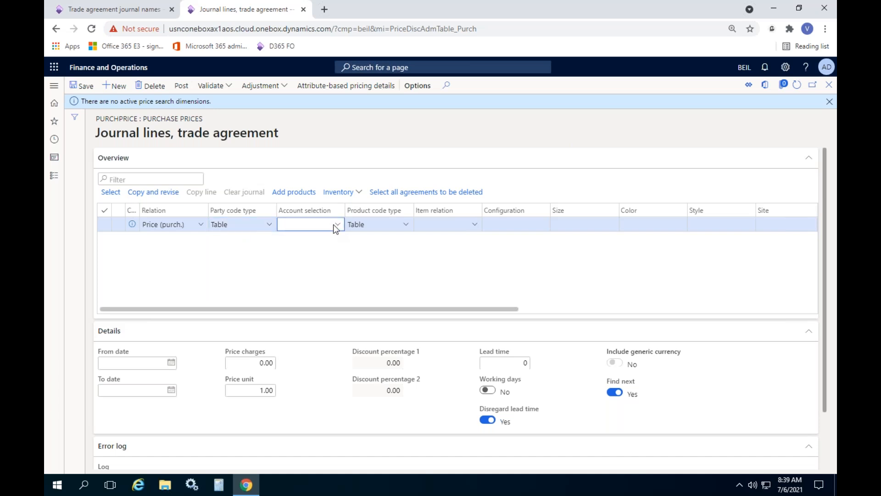
left_click(336, 227)
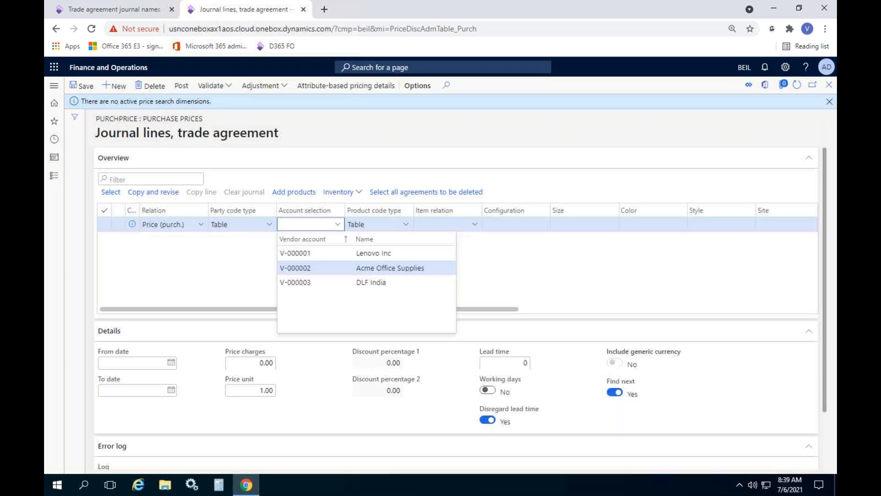
left_click(330, 268)
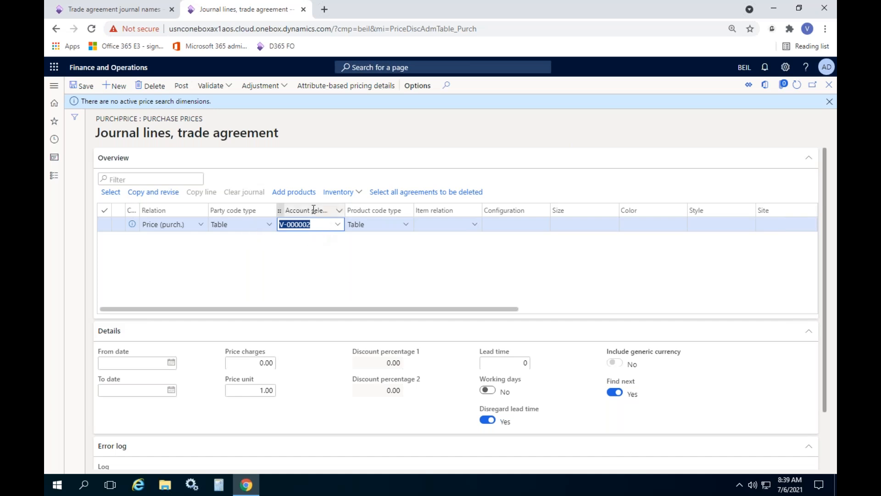
Step: Try the party code type Group on the journal line, clearing the account selection and looking up the available price groups
left_click(265, 227)
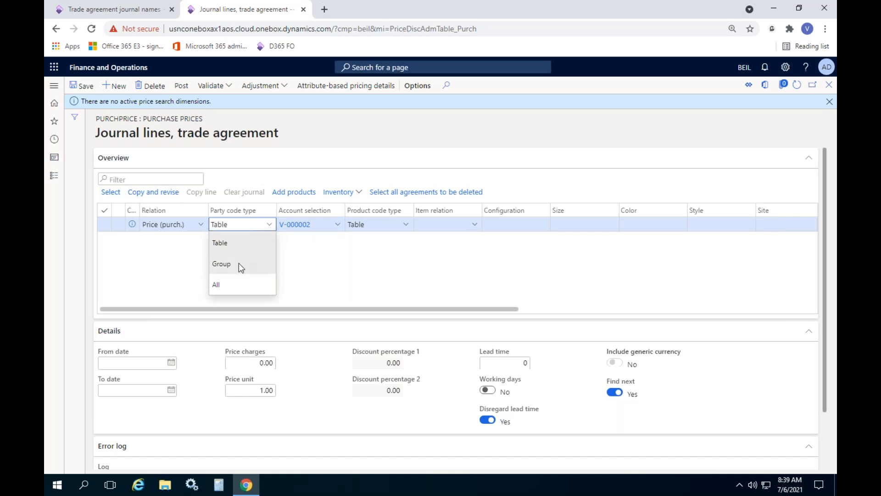
left_click(240, 267)
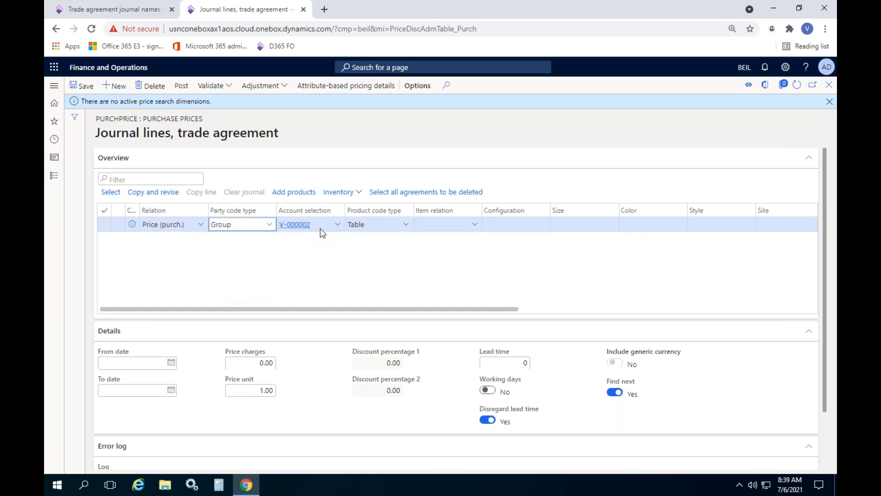
left_click(334, 225)
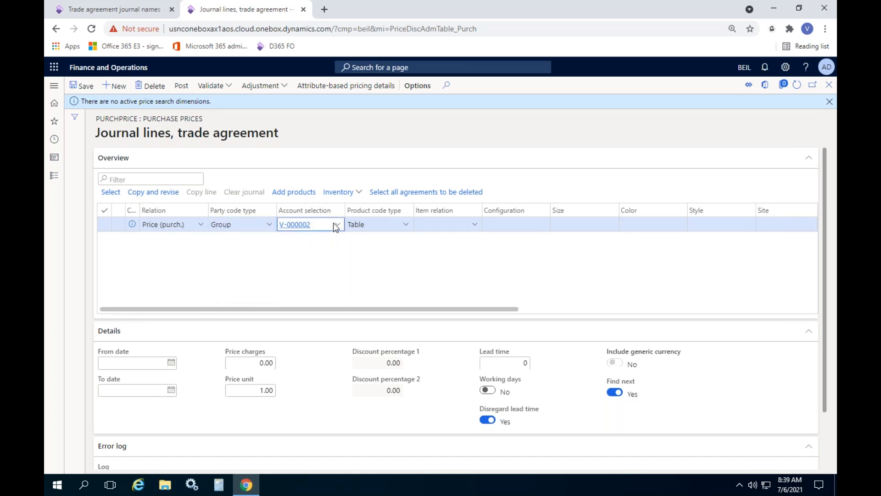
left_click(337, 225)
key("BackSpace")
key("BackSpace")
key("BackSpace")
key("BackSpace")
key("BackSpace")
key("BackSpace")
key("BackSpace")
key("BackSpace")
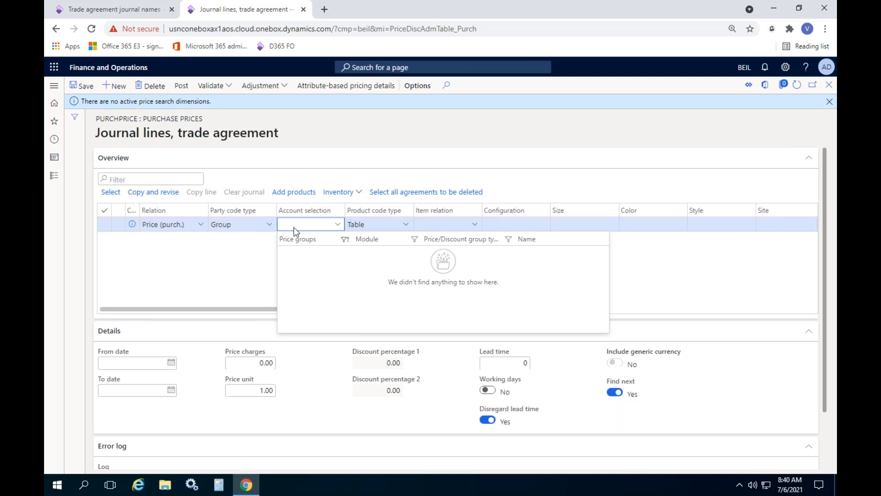
Step: Set the journal line's party code type back to Table and reselect the vendor Acme Office Supplies as the account
left_click(269, 224)
left_click(239, 245)
left_click(829, 115)
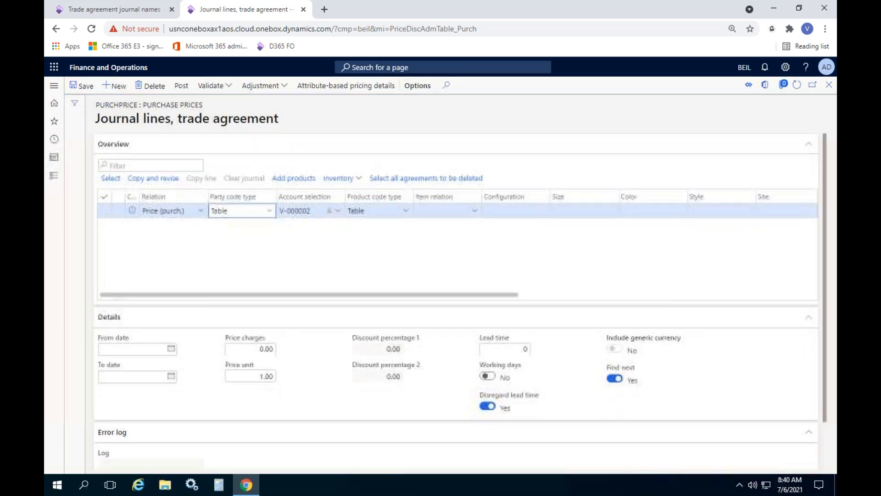
left_click(338, 210)
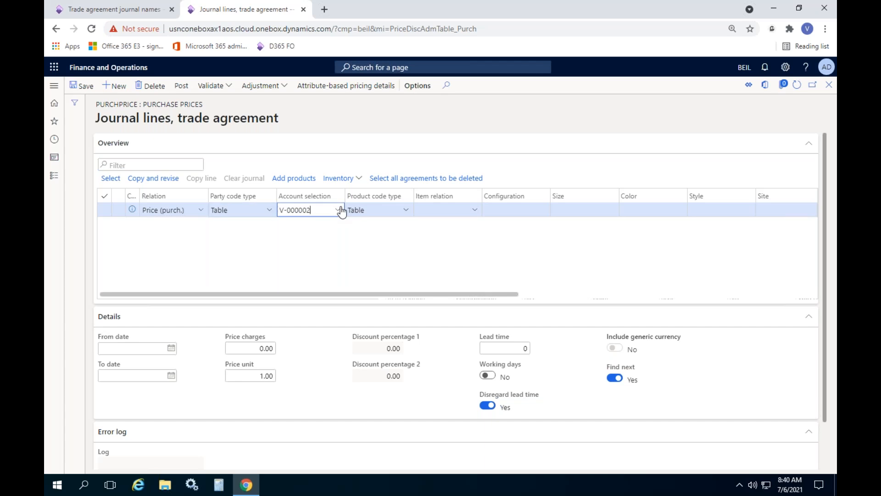
left_click(314, 252)
left_click(406, 266)
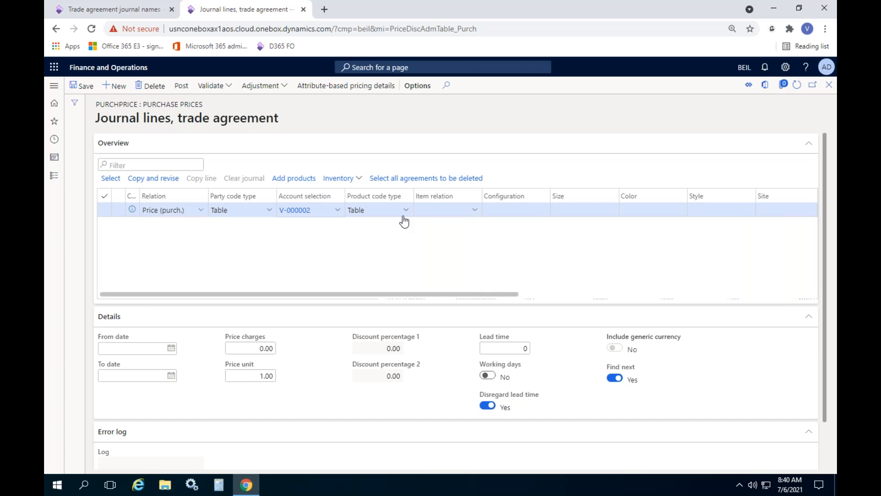
Step: Choose Table as the line's product code type and look up the items offered for the item relation
left_click(406, 211)
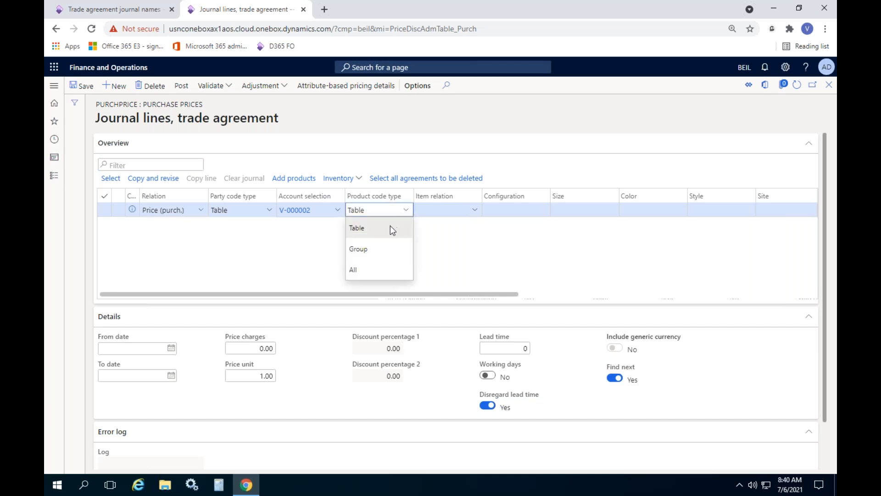
left_click(372, 229)
left_click(453, 212)
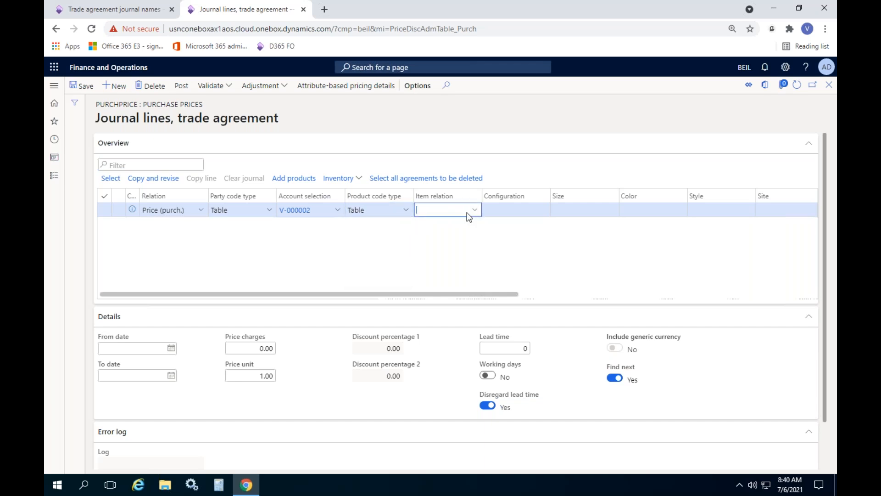
left_click(475, 211)
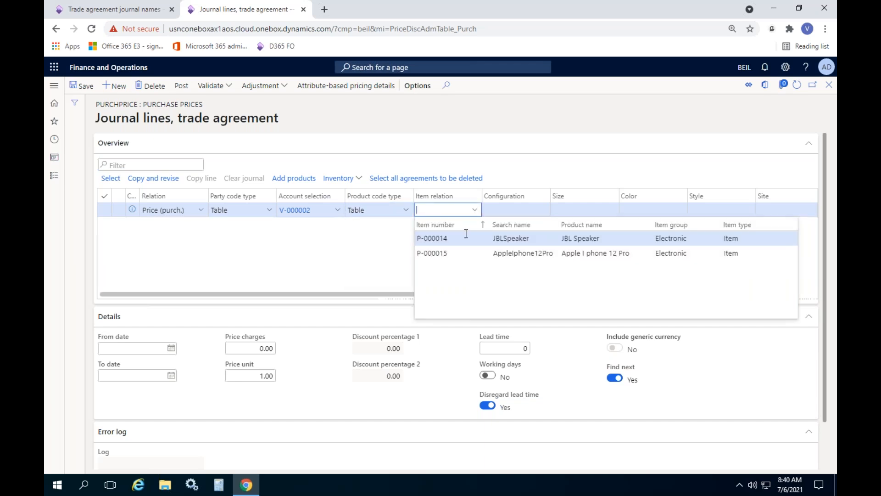
left_click(370, 262)
Step: Try the product code type Group and look up the price groups offered for the item relation
left_click(403, 213)
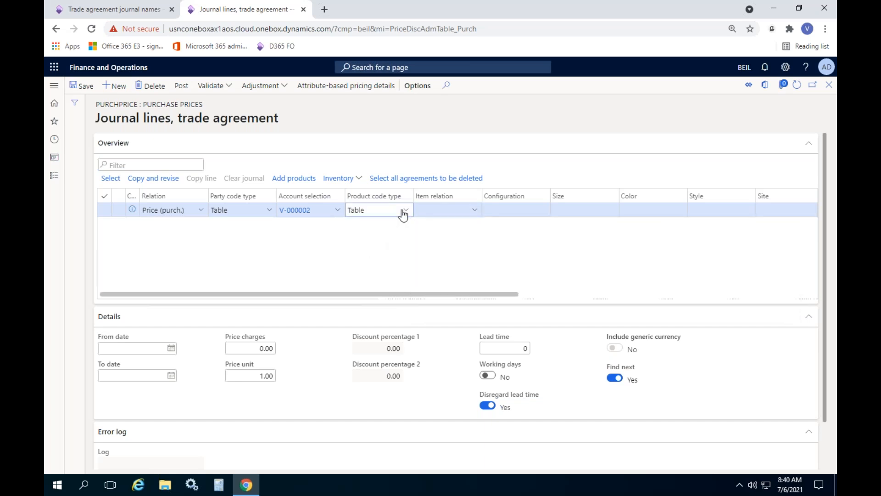
left_click(361, 249)
left_click(456, 214)
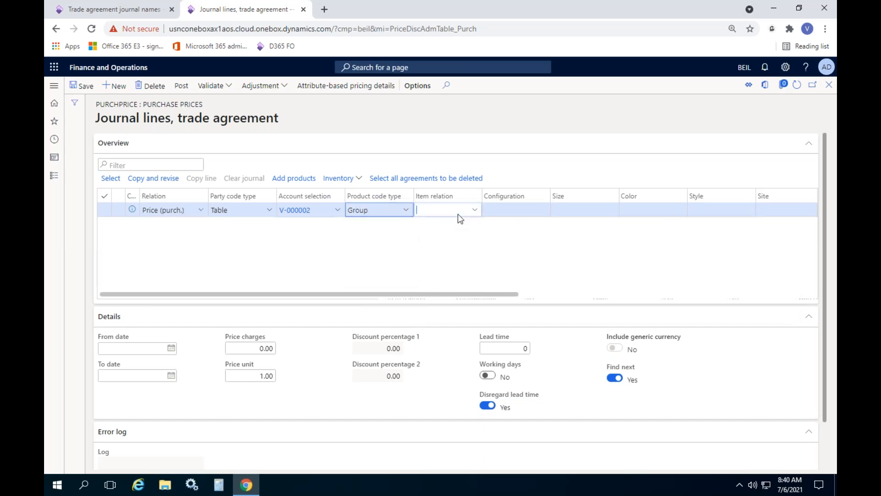
left_click(474, 211)
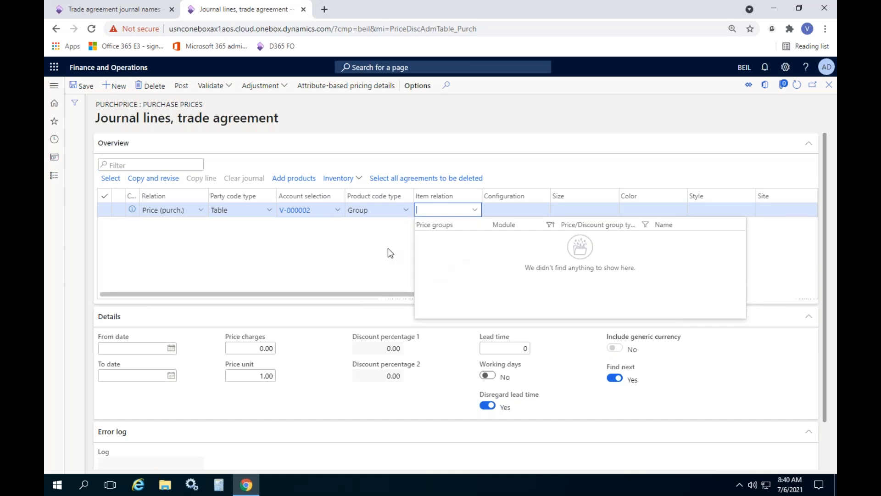
left_click(354, 247)
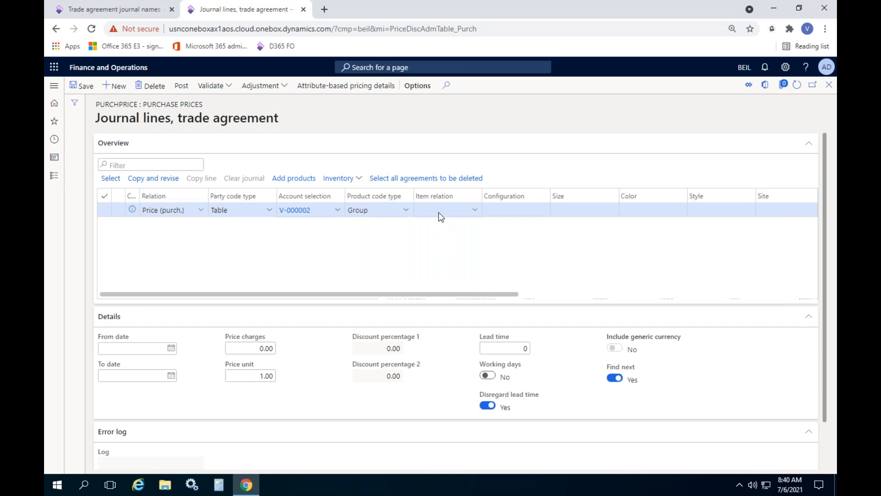
Step: Set the product code type back to Table and select the JBL Speaker, item P-000014, as the item relation
left_click(407, 211)
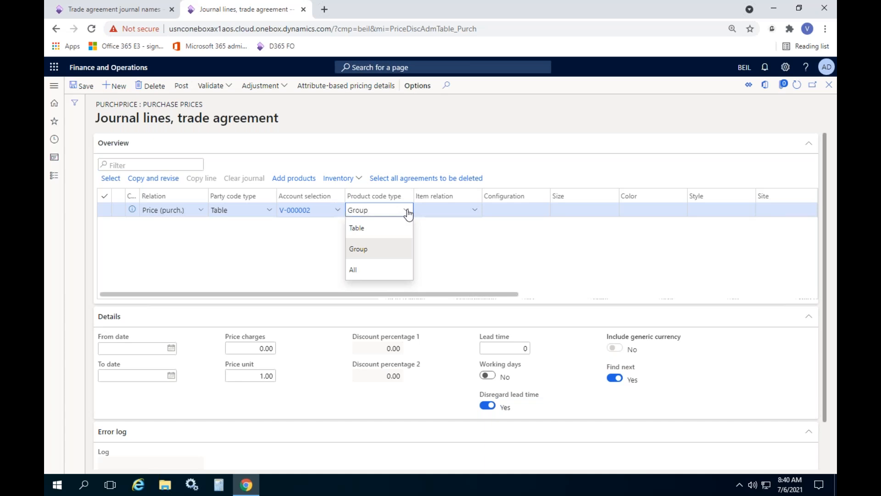
left_click(371, 231)
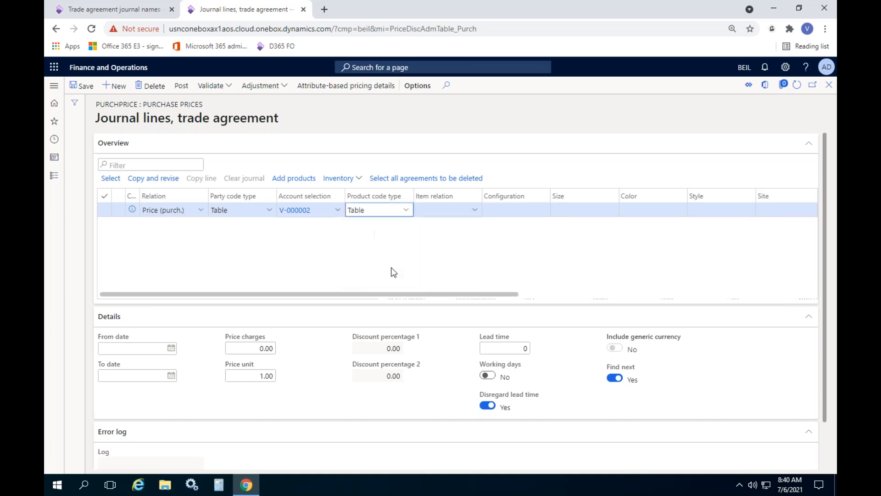
left_click(475, 210)
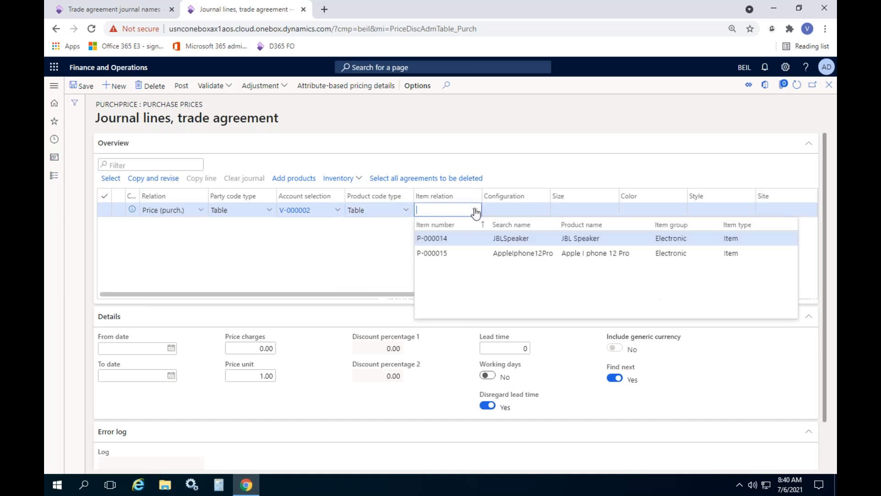
left_click(464, 239)
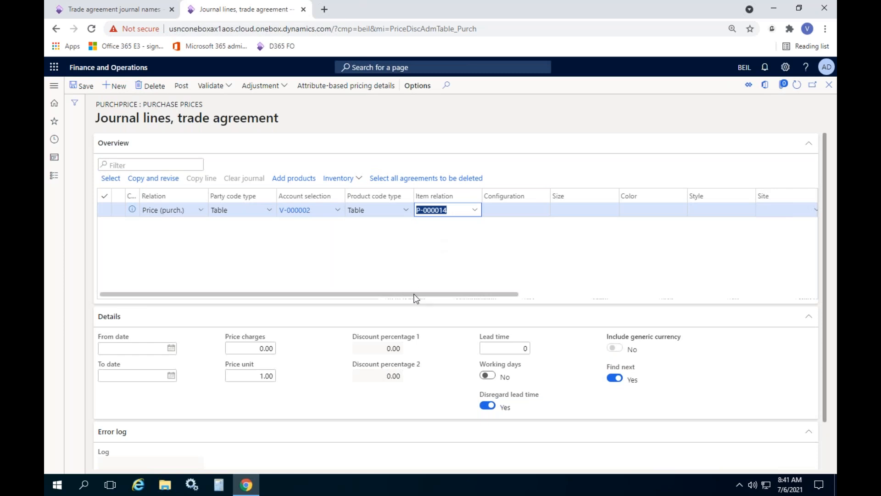
Step: Review the journal line's product dimension, site, warehouse, From and To quantity, unit, amount and currency fields
left_click_drag(413, 295, 509, 296)
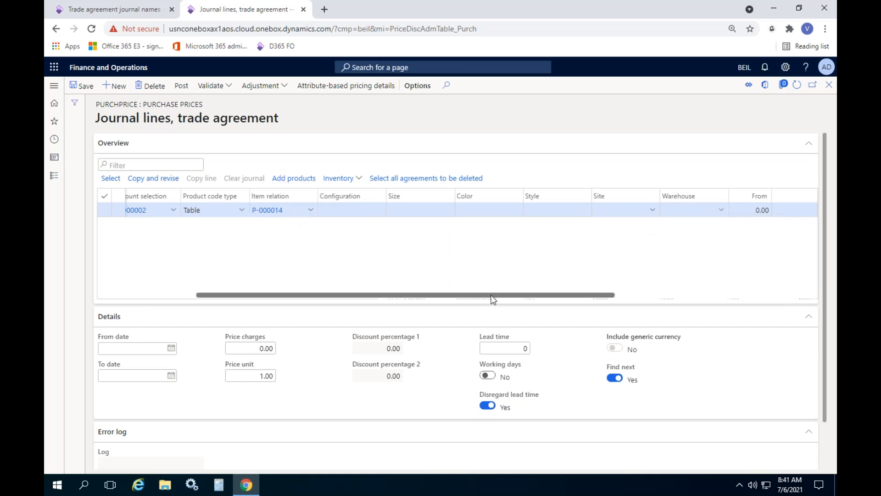
left_click_drag(493, 296, 550, 296)
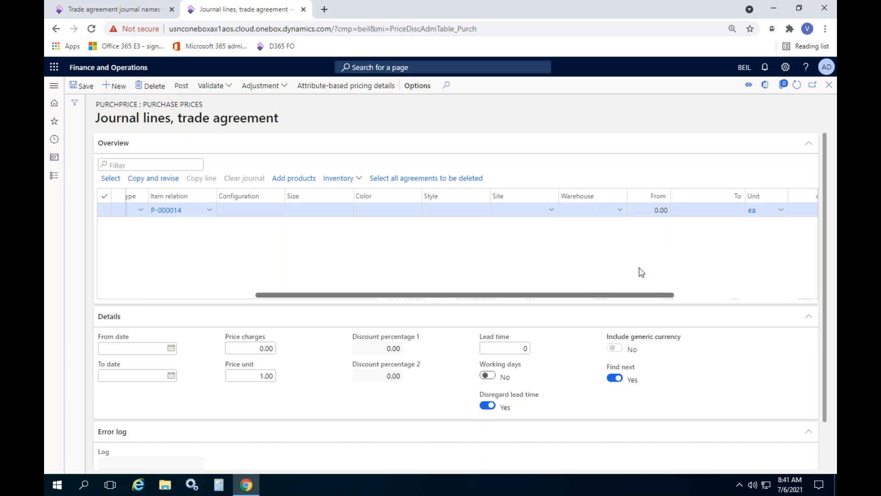
left_click_drag(628, 294, 670, 295)
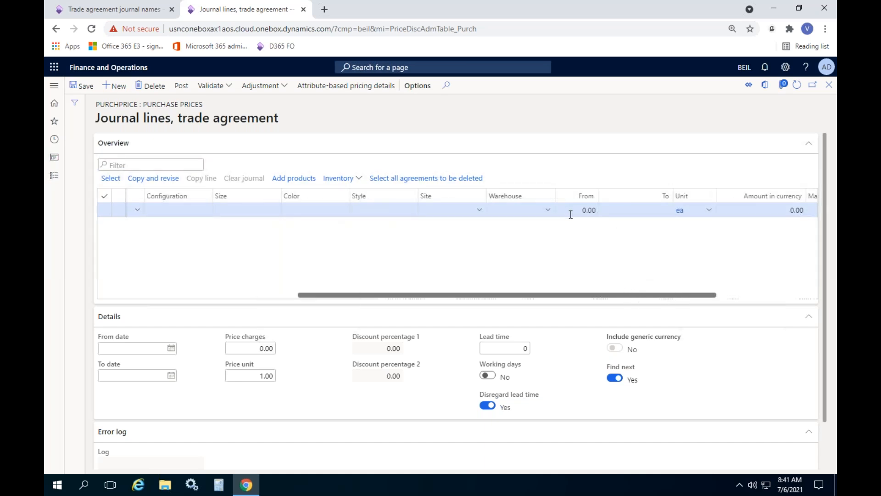
left_click_drag(578, 297, 649, 297)
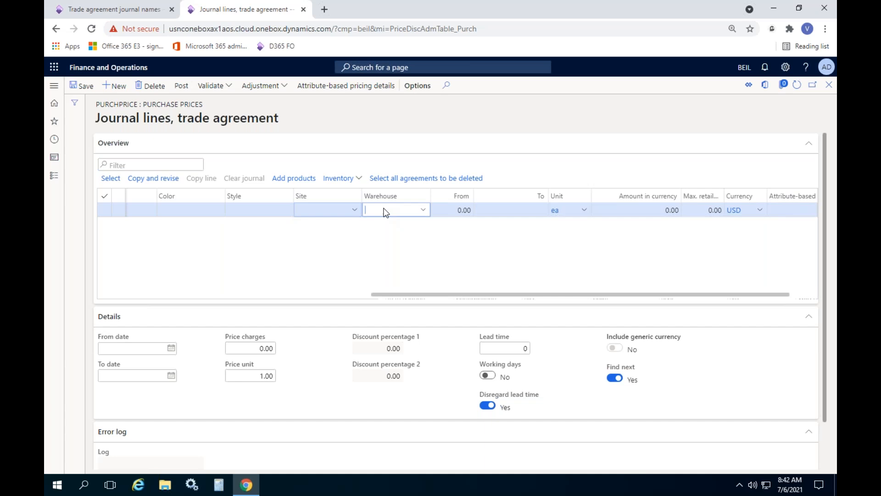
left_click(324, 211)
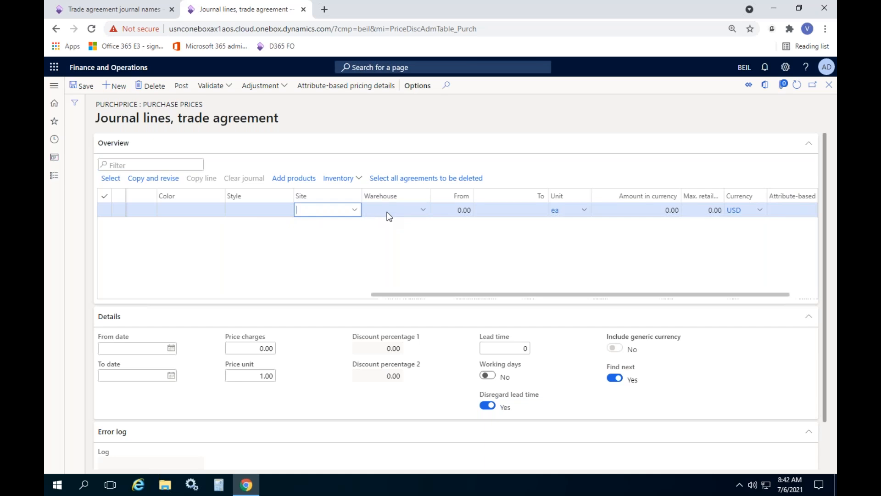
left_click(384, 214)
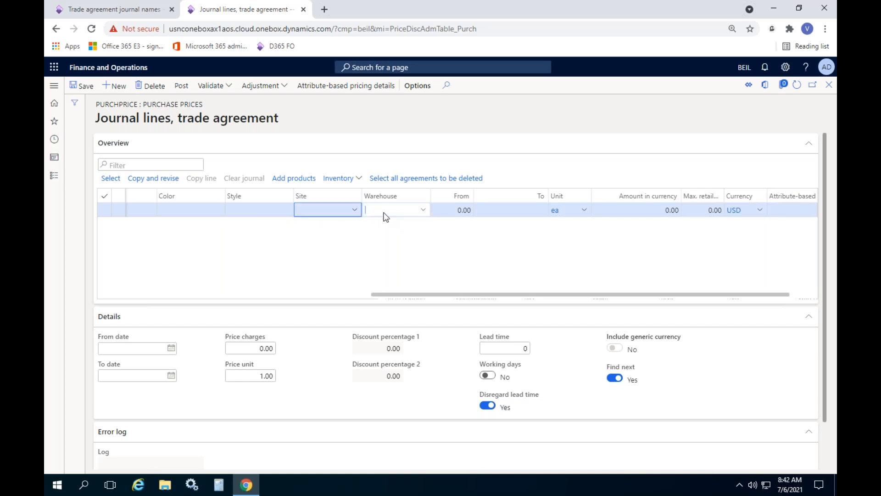
left_click(332, 214)
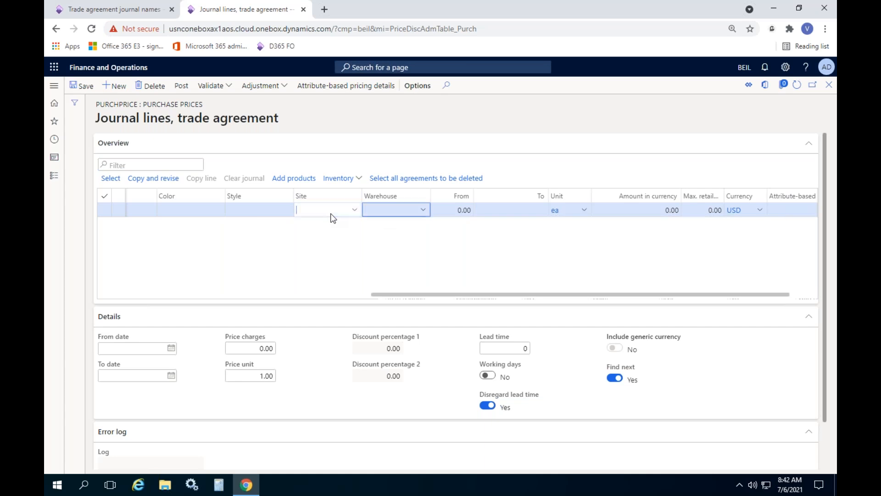
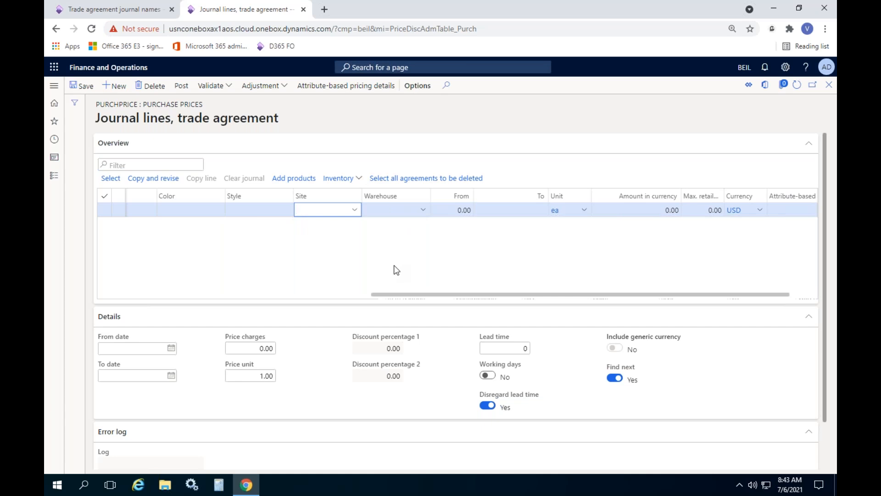
Step: Review the From and To quantity fields on the JBL Speaker price line
left_click(431, 255)
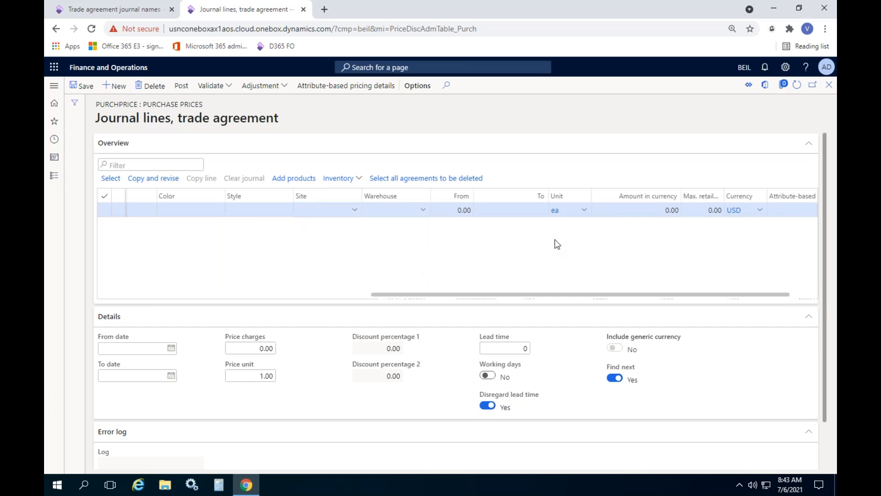
left_click(446, 208)
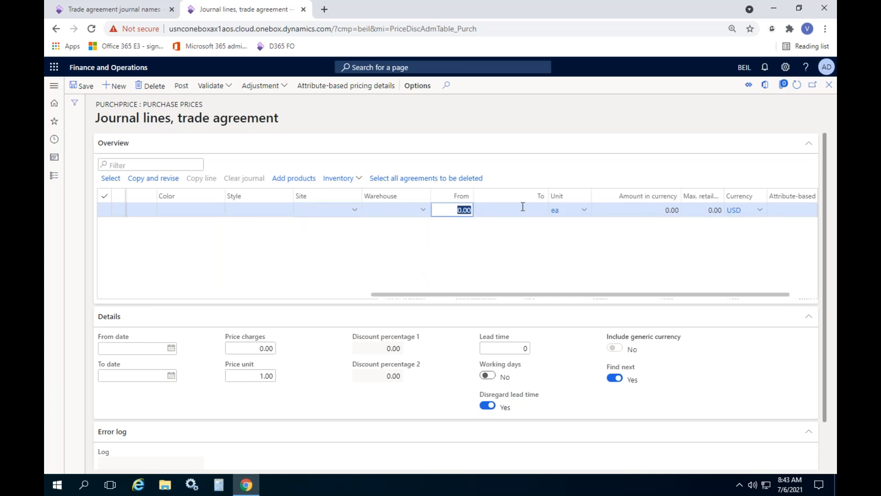
left_click(451, 208)
left_click(533, 208)
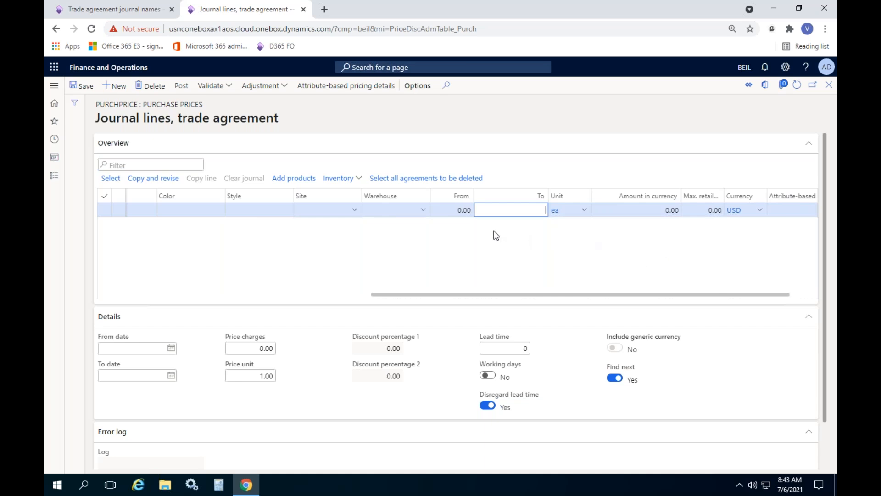
left_click(448, 209)
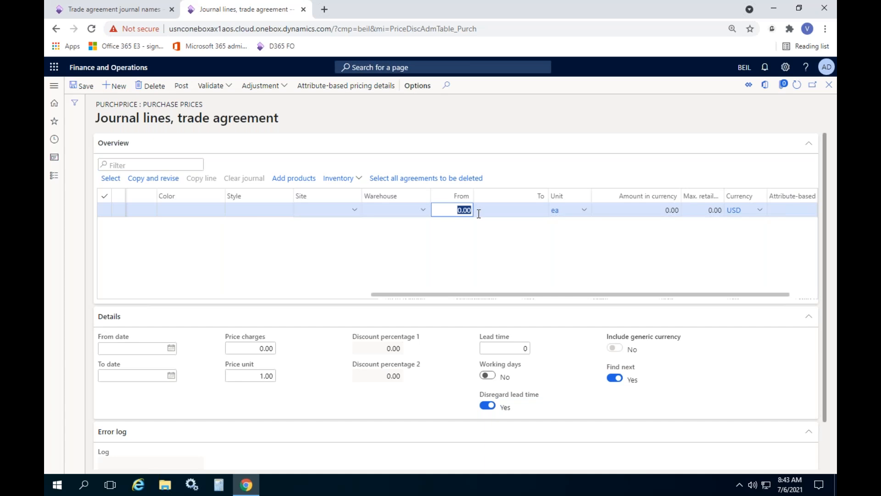
left_click(514, 208)
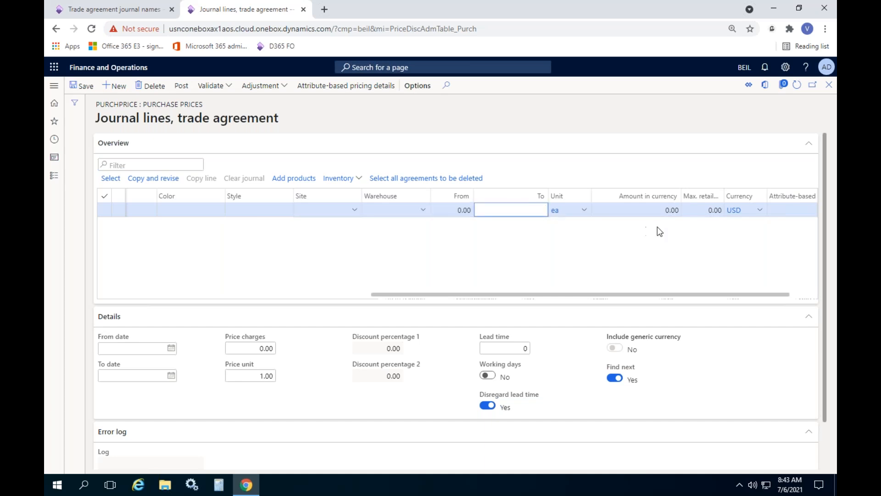
Step: Set the line's amount in currency to 1,800.00
left_click(659, 210)
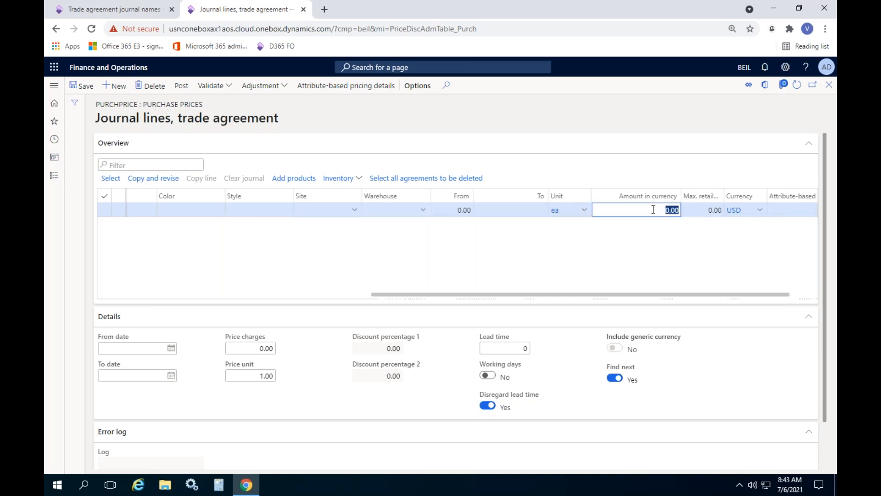
left_click_drag(653, 210, 671, 210)
type("2000")
key("BackSpace")
key("BackSpace")
key("BackSpace")
key("BackSpace")
type("188")
key("BackSpace")
type("00")
left_click(669, 261)
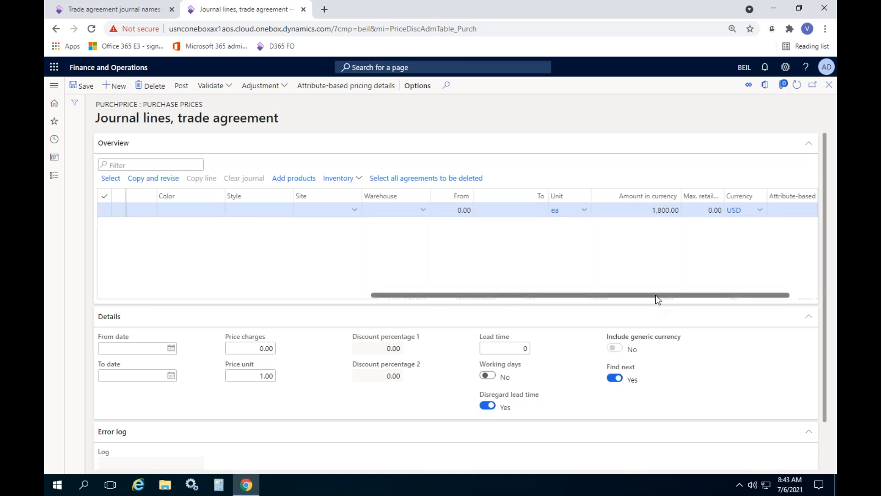
Step: Change the price line's currency to INR, Indian Rupee
left_click_drag(656, 295, 750, 298)
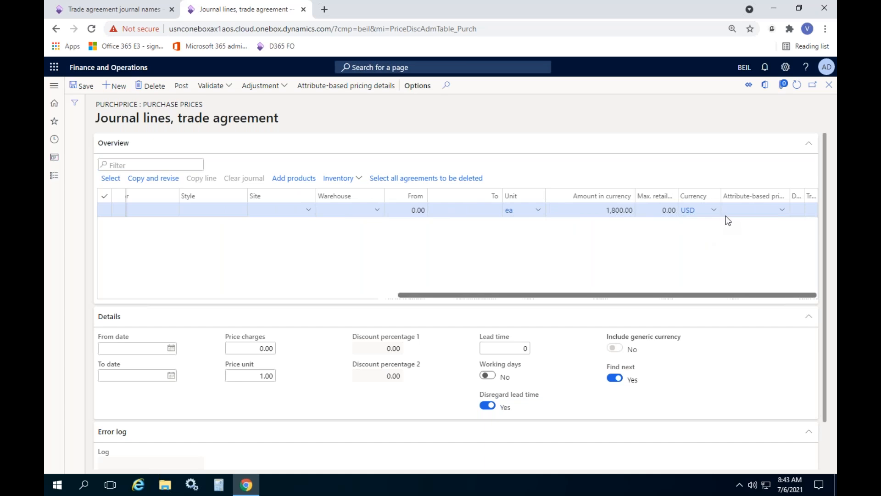
left_click(716, 214)
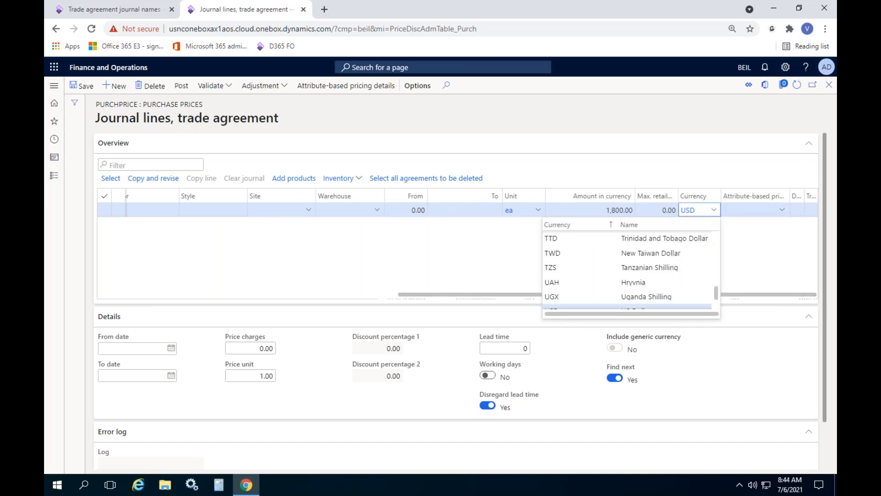
scroll(612, 271, "up", 5)
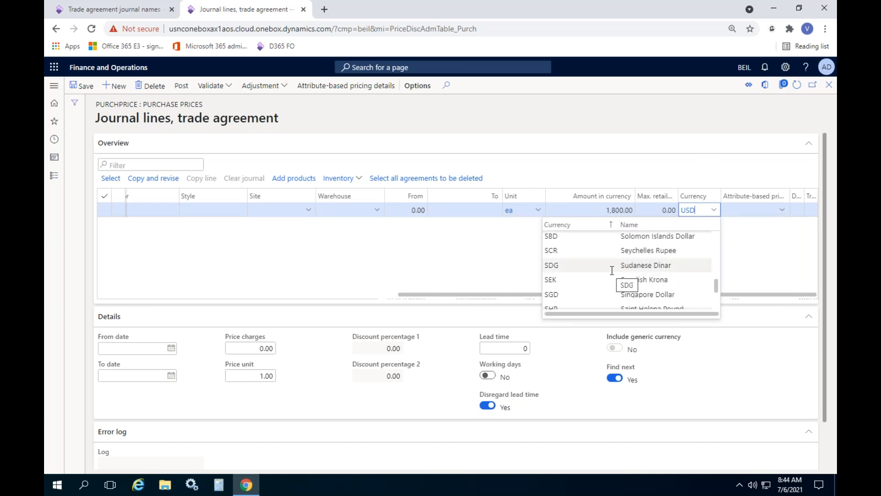
key("BackSpace")
key("BackSpace")
key("BackSpace")
type("m")
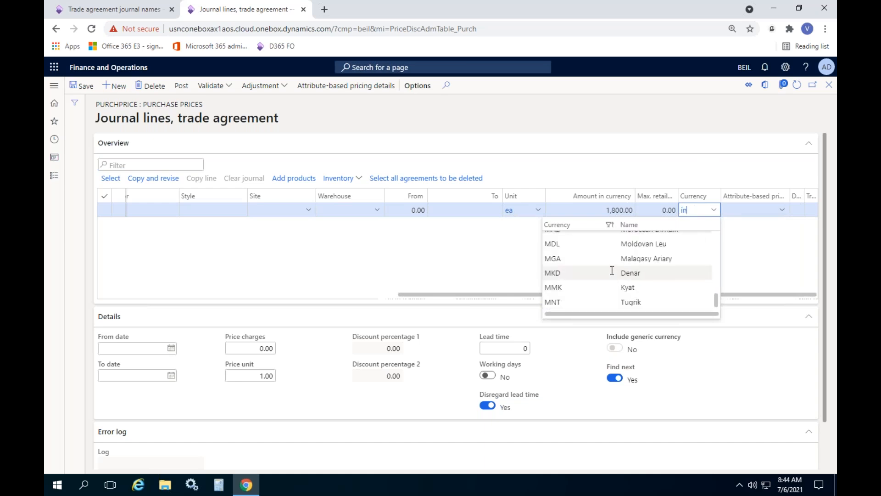
type("r")
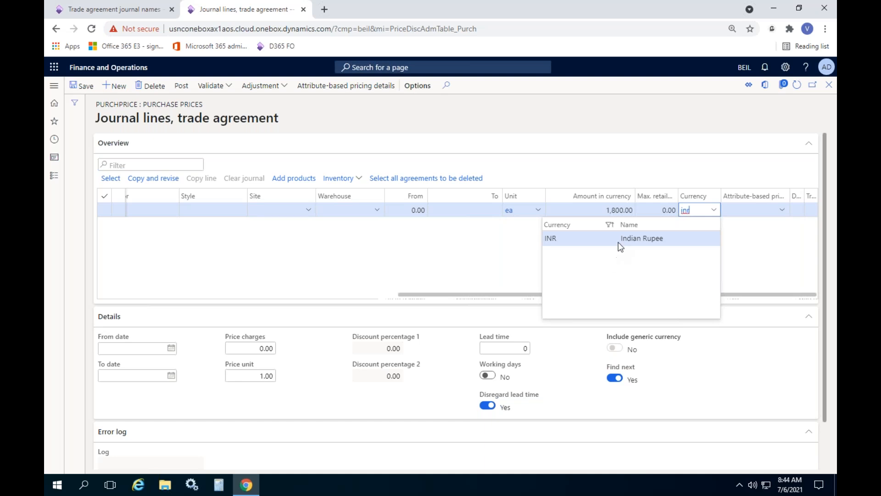
left_click(621, 242)
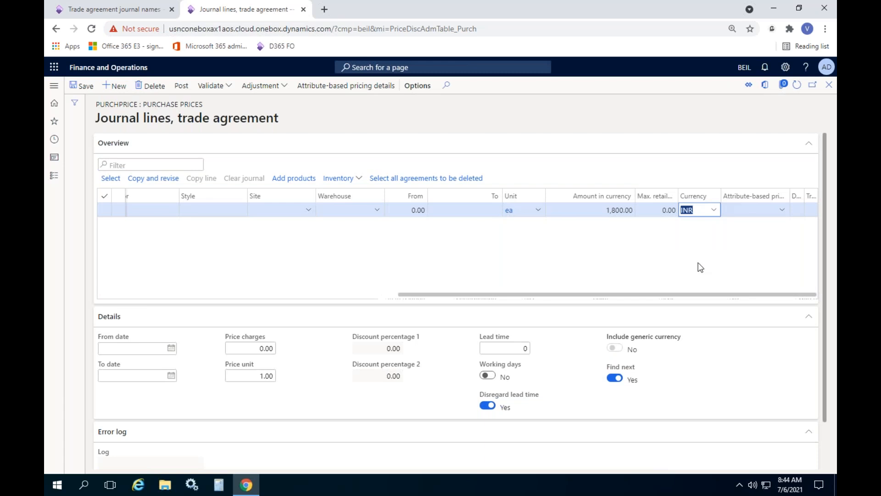
Step: Set the line's validity period with From date 7/6/2021 and To date 7/31/2021
scroll(197, 372, "down", 1)
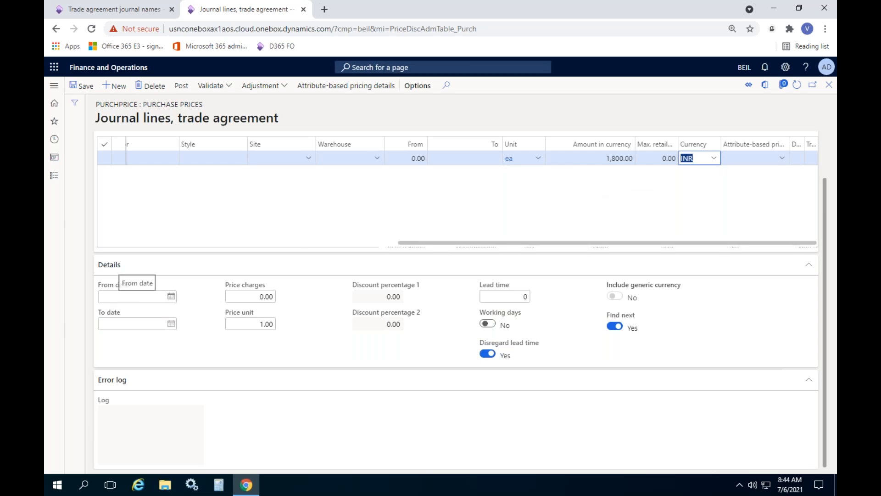
left_click(170, 296)
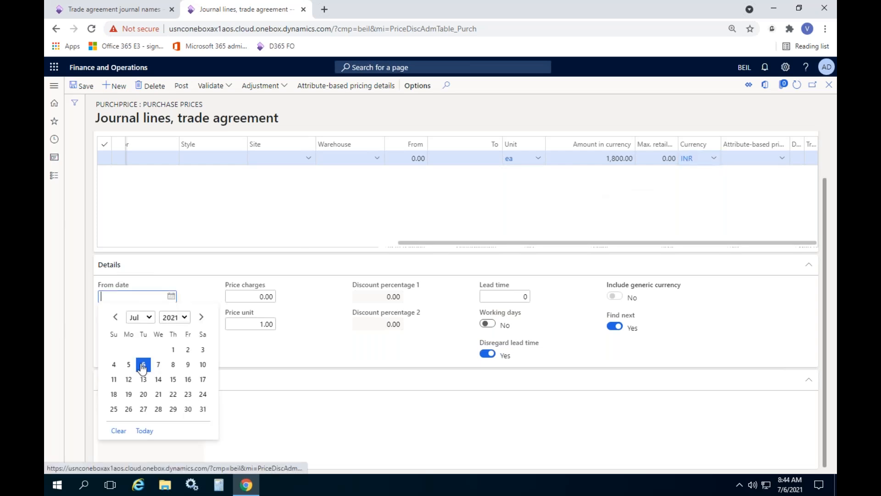
left_click(142, 366)
left_click(172, 325)
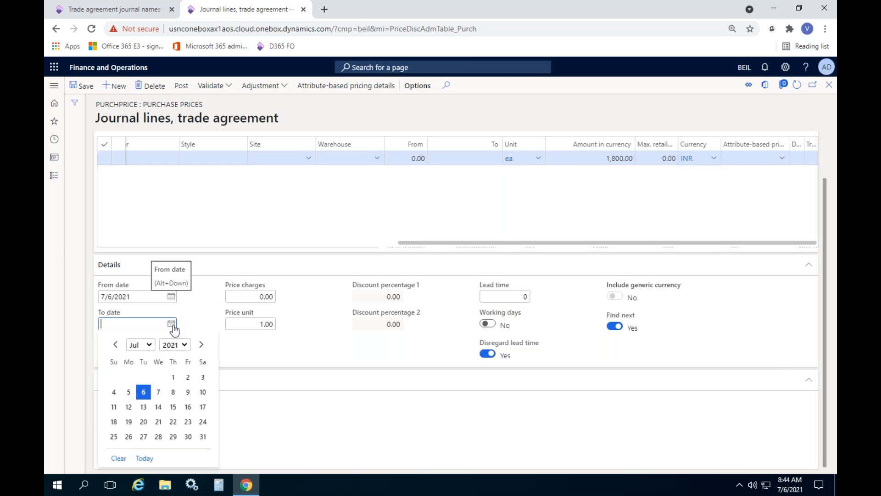
left_click(202, 436)
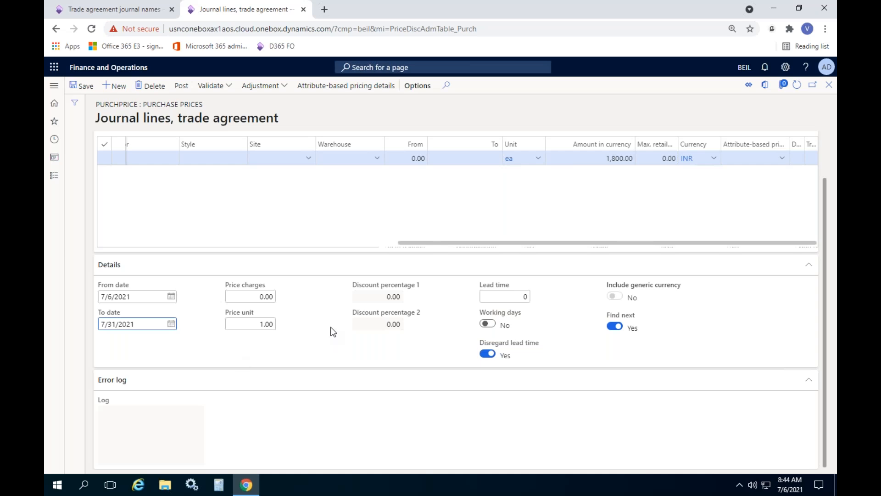
Step: Review the line's amount, price charges, price unit, discount percentages, lead time, working days option and error log
left_click_drag(606, 158, 634, 158)
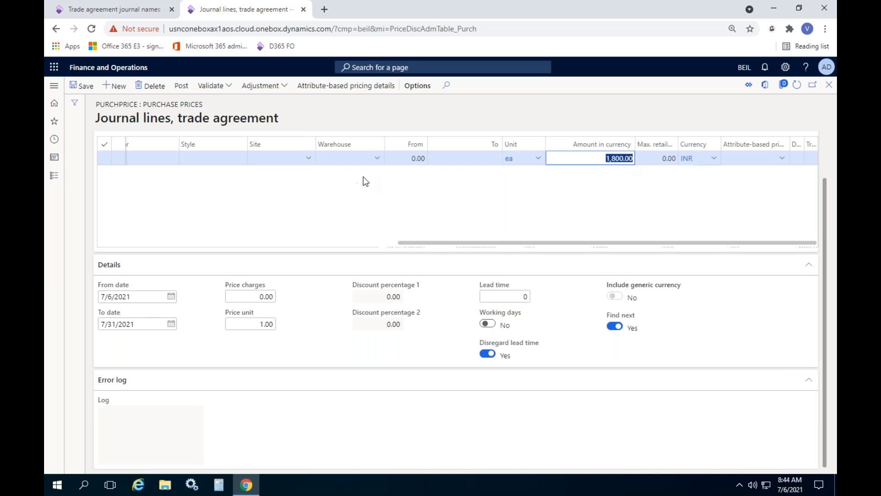
left_click(494, 248)
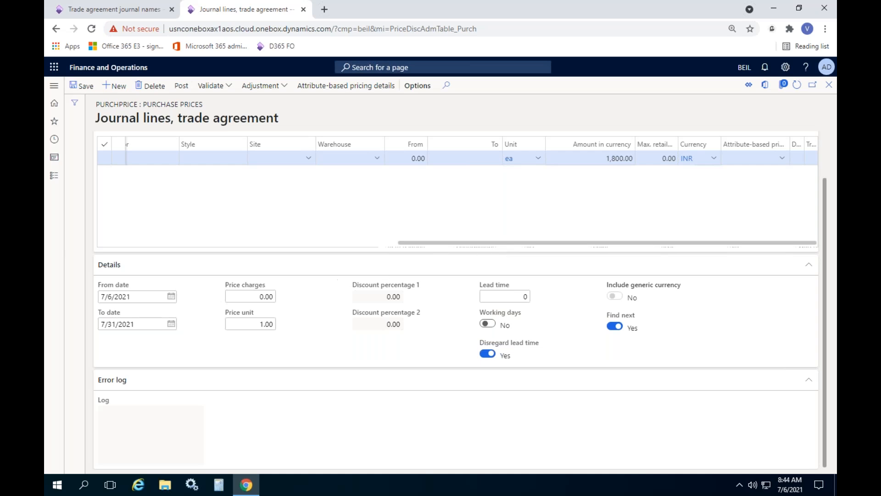
left_click(240, 296)
left_click(255, 323)
left_click(313, 338)
left_click(390, 296)
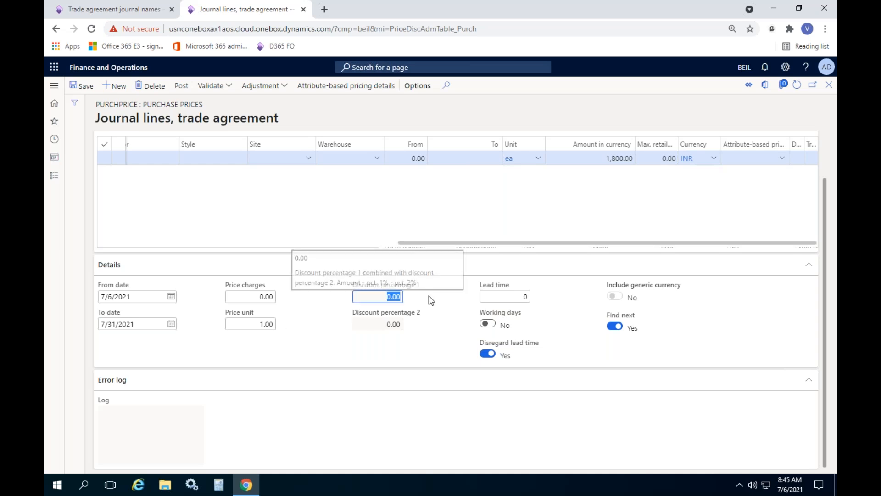
left_click(380, 321)
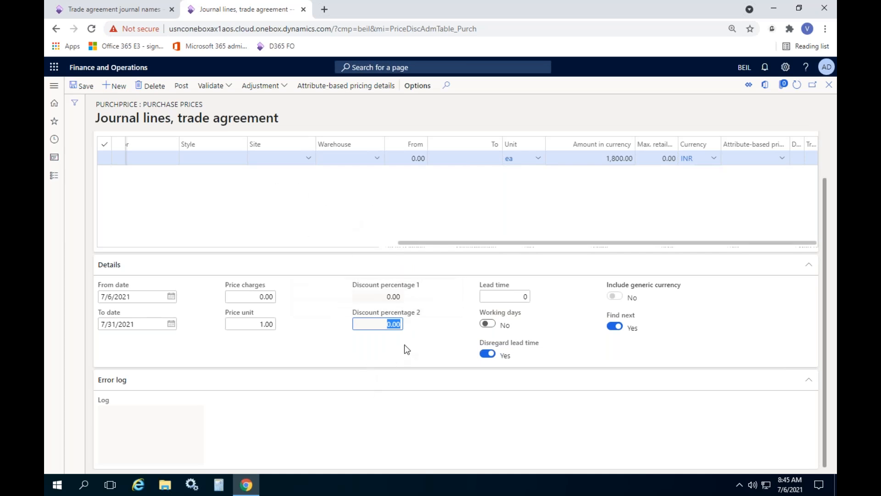
left_click(504, 297)
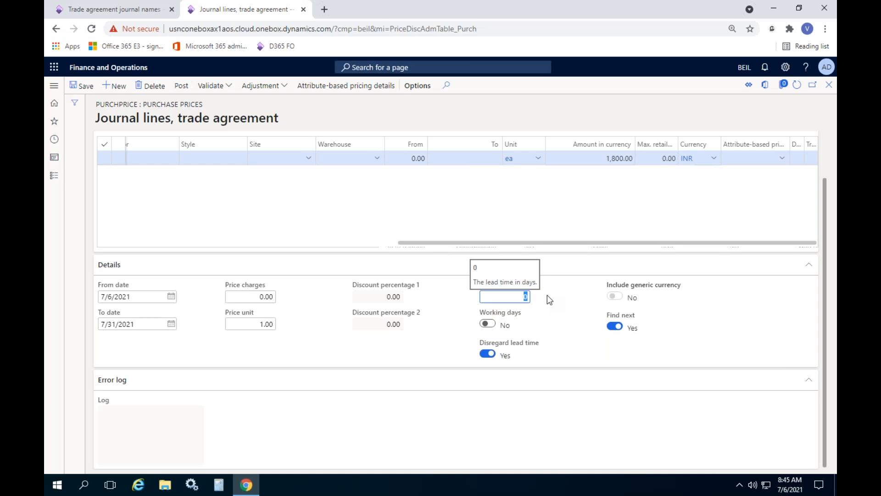
left_click(561, 330)
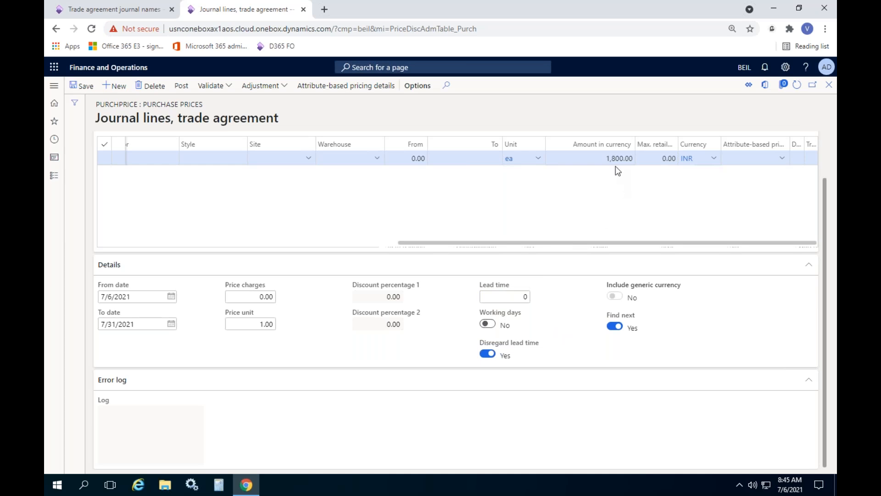
left_click(487, 324)
left_click(487, 324)
left_click(154, 423)
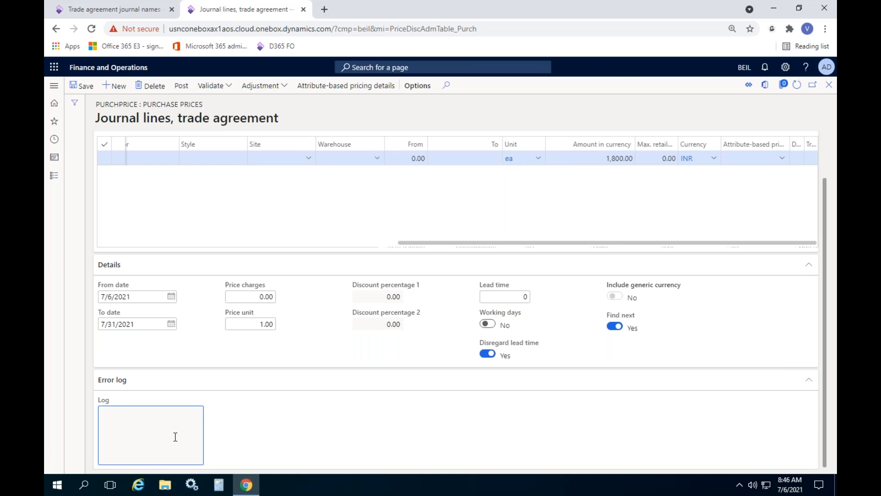
scroll(299, 385, "up", 2)
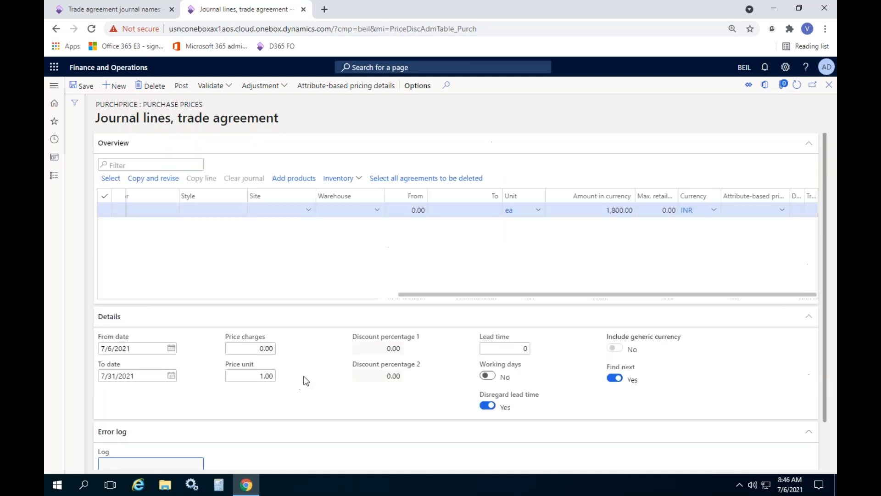
Step: Try to post the trade agreement journal from its lines, and reload the page
left_click_drag(493, 300, 107, 301)
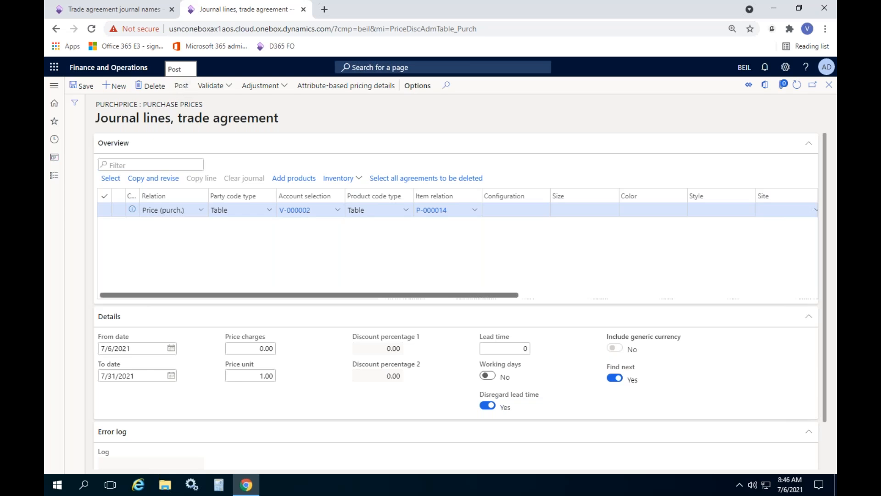
left_click(153, 440)
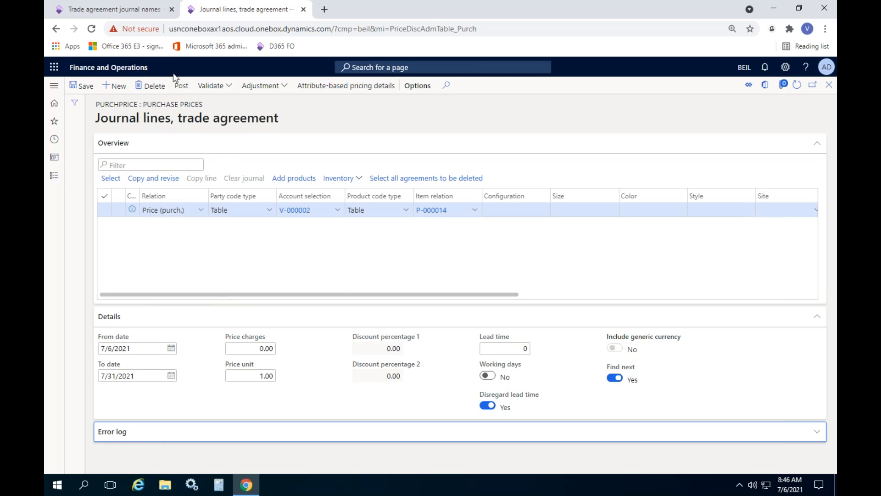
left_click(181, 86)
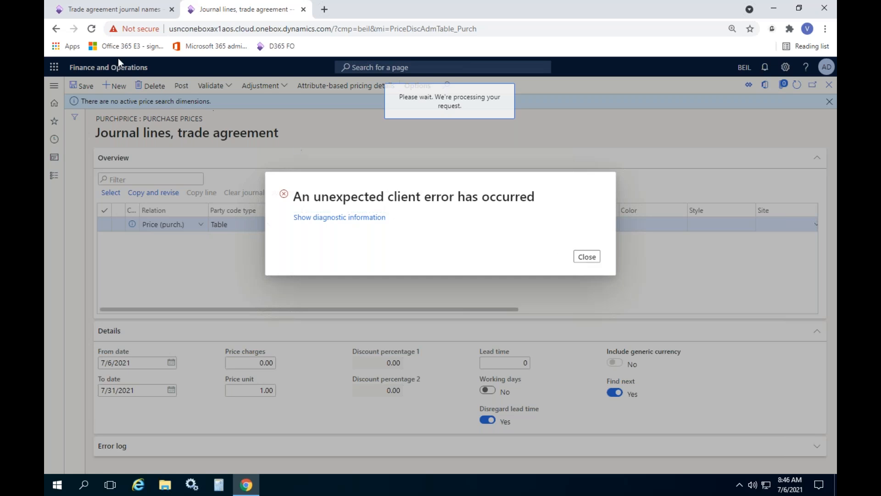
left_click(92, 29)
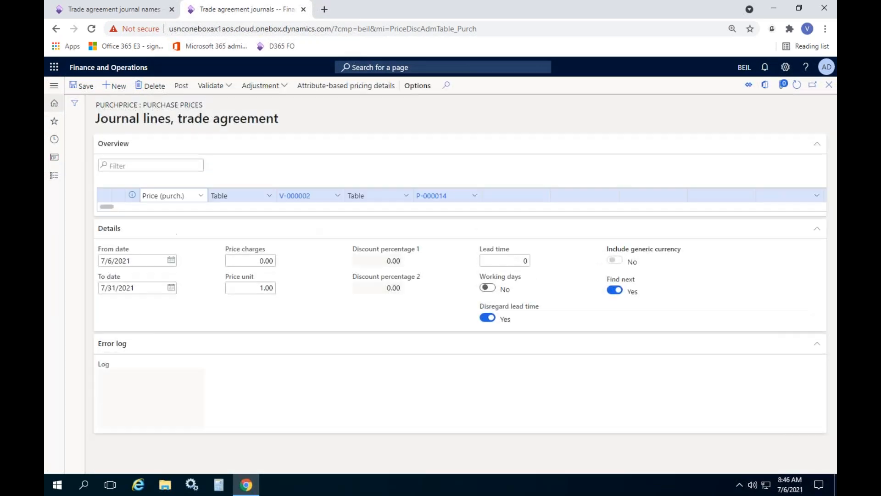
Step: Post the PurchPrice trade agreement journal without changing the background settings, and dismiss the notification
left_click_drag(459, 310, 201, 309)
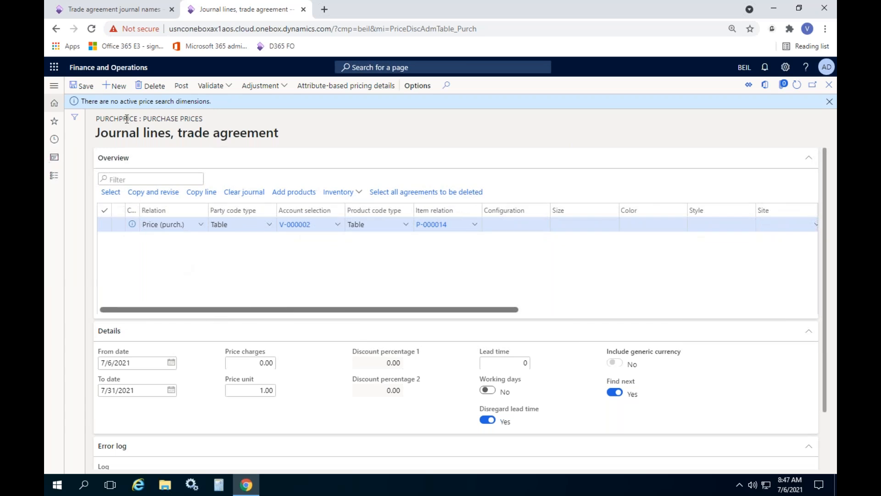
left_click(182, 86)
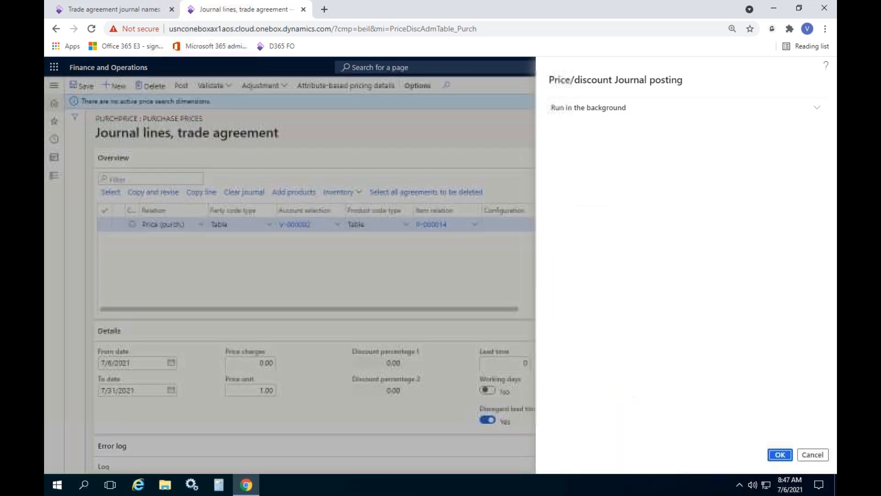
left_click(779, 455)
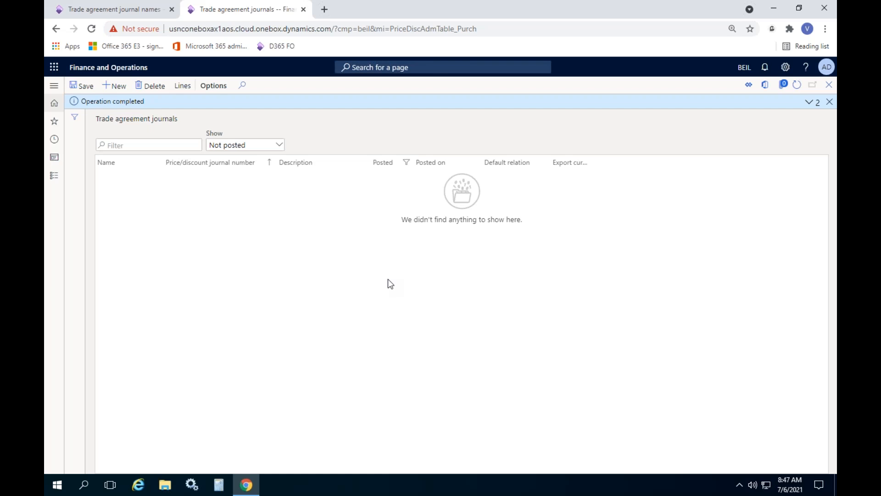
left_click(831, 103)
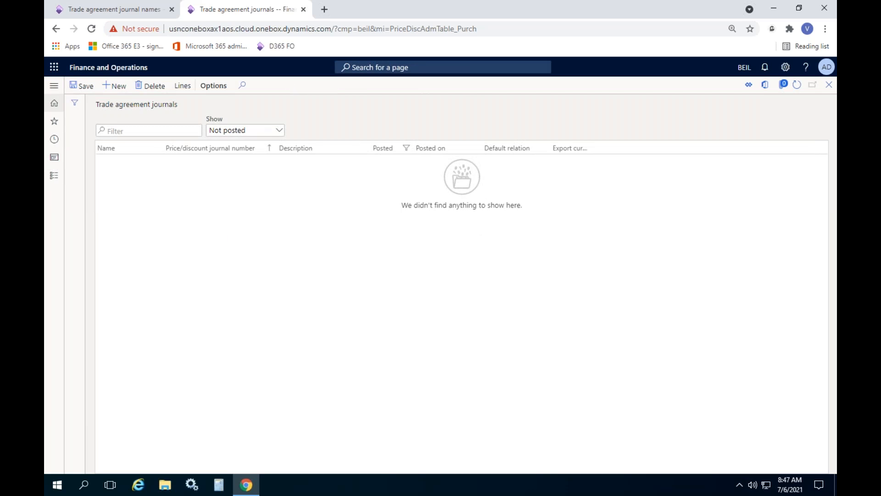
Step: Open the list of all vendors in the Accounts payable module
left_click(54, 176)
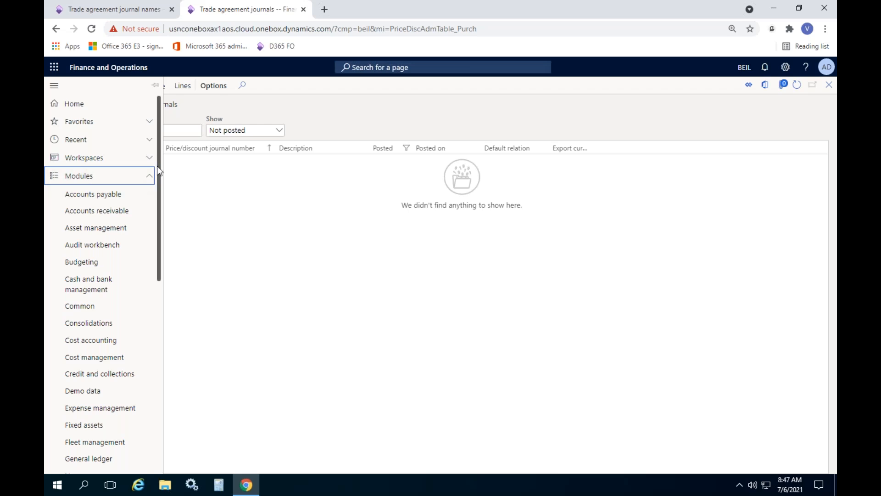
left_click_drag(159, 163, 160, 181)
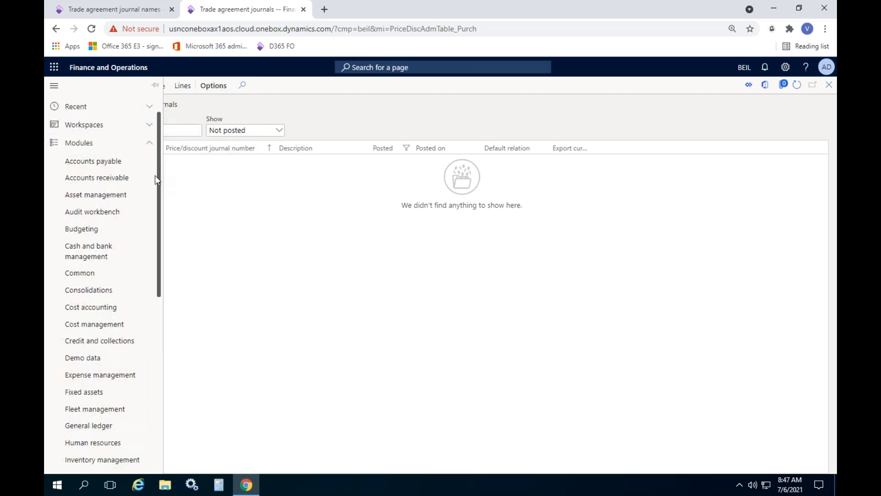
left_click(119, 167)
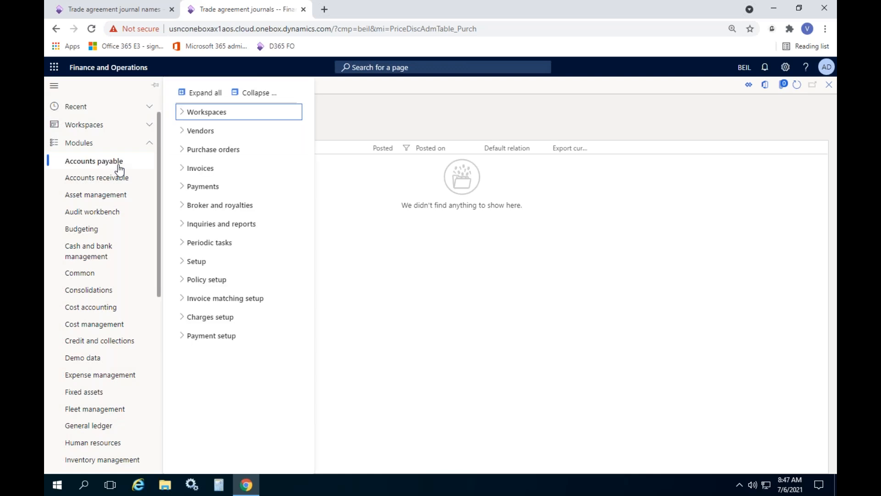
left_click_drag(156, 255, 167, 208)
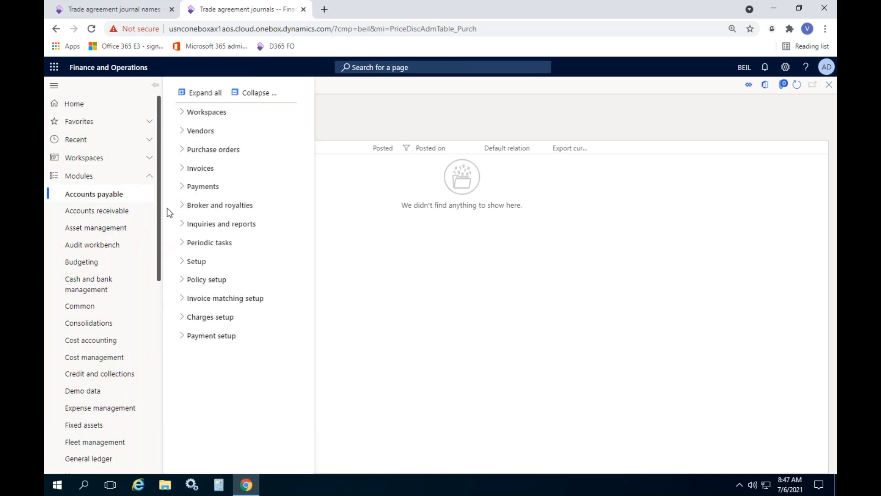
left_click(207, 136)
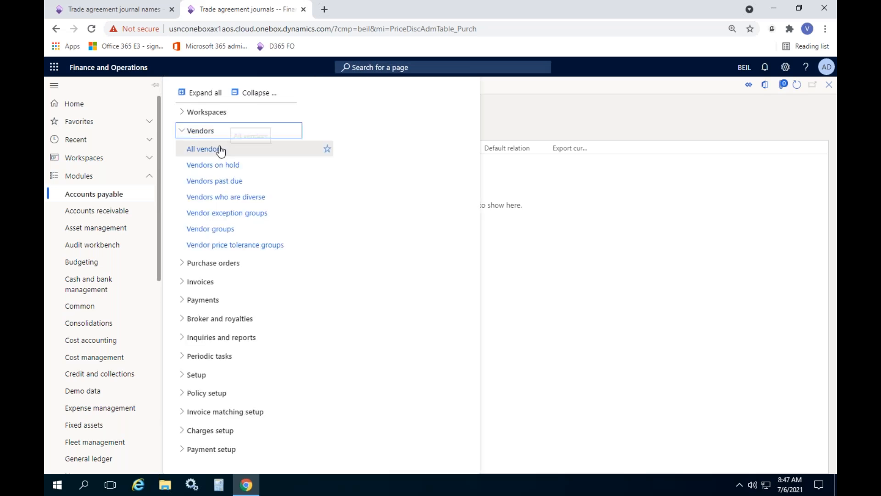
left_click(197, 149)
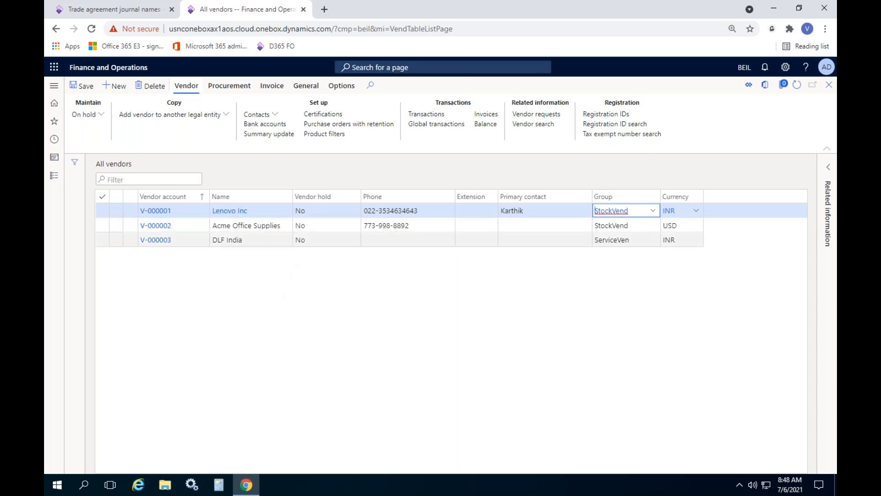
Step: Review the trade agreements of vendor Acme Office Supplies, including validity dates and amount, and view the vendor's purchase prices
left_click(276, 225)
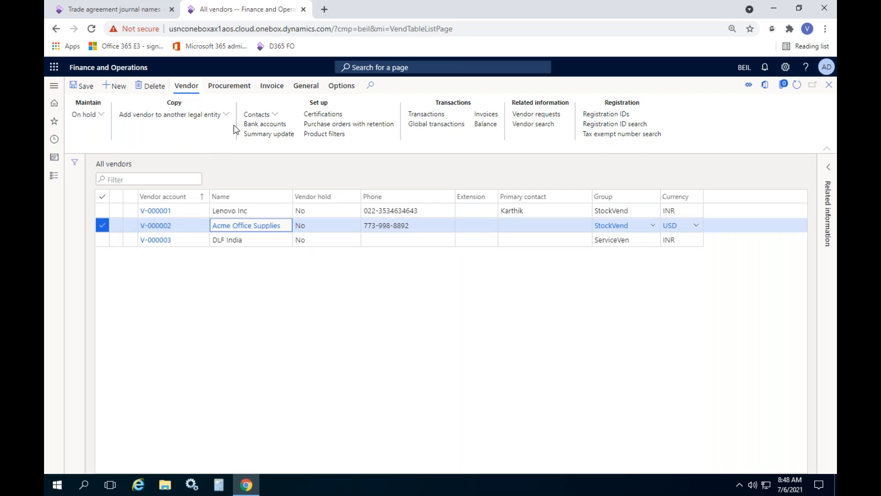
left_click(229, 85)
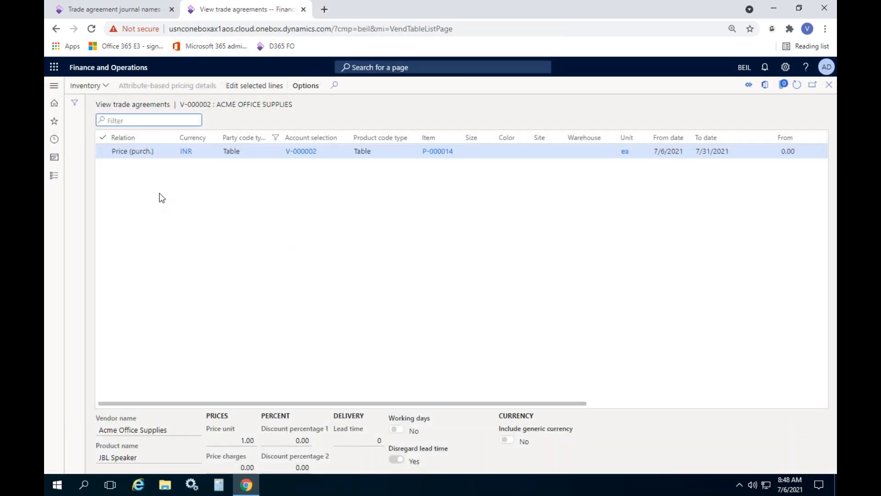
double_click(139, 153)
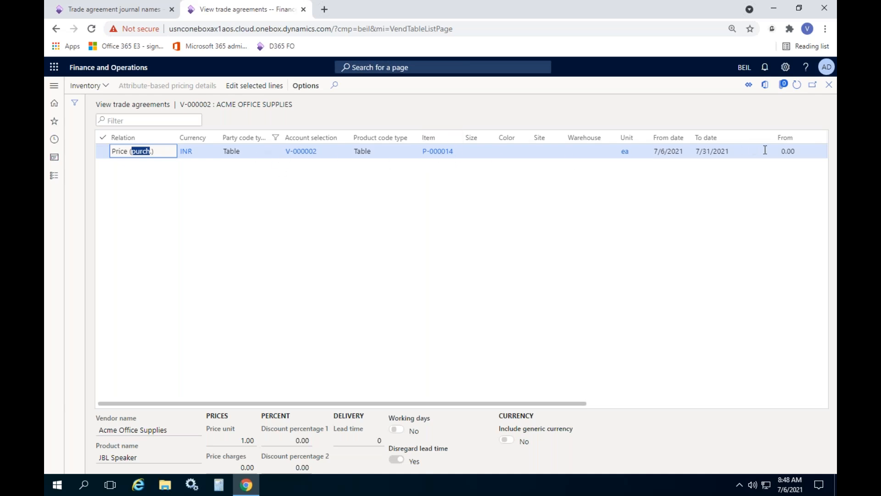
left_click_drag(395, 404, 618, 405)
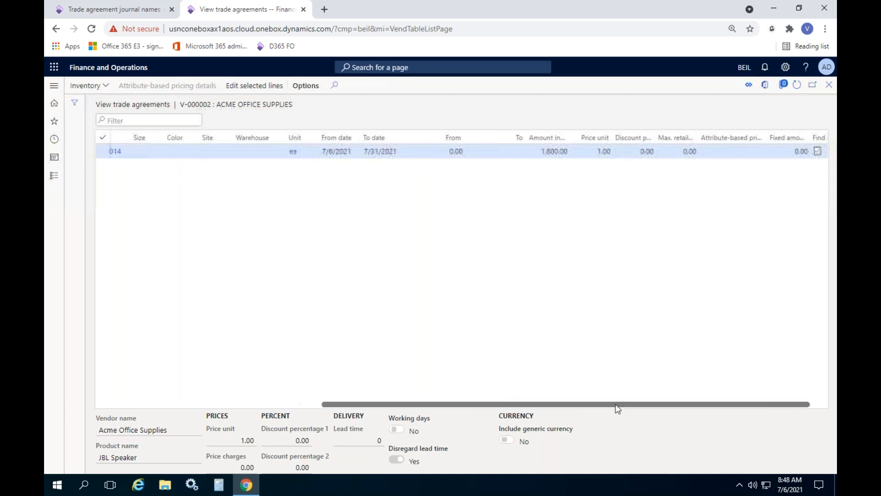
left_click(532, 151)
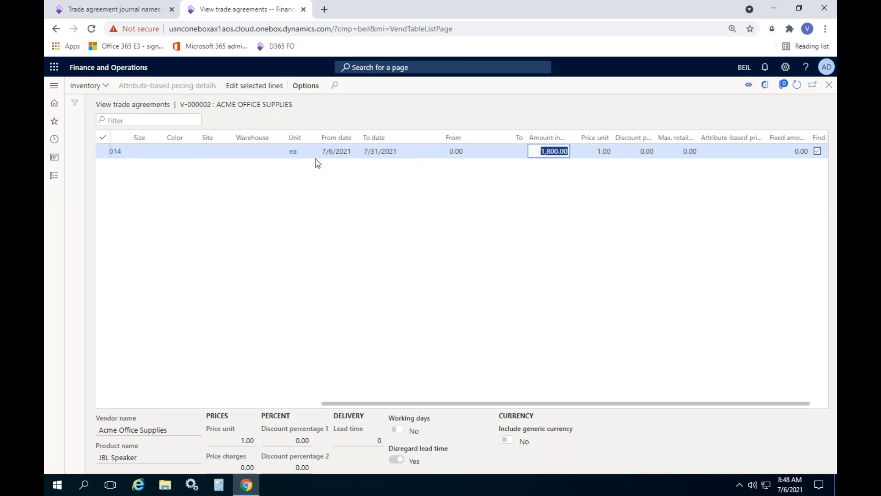
left_click_drag(563, 406, 456, 406)
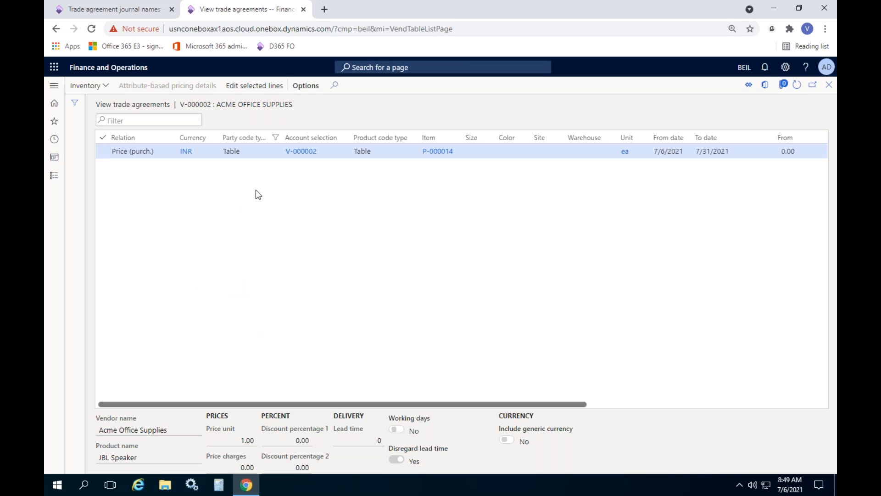
left_click(829, 85)
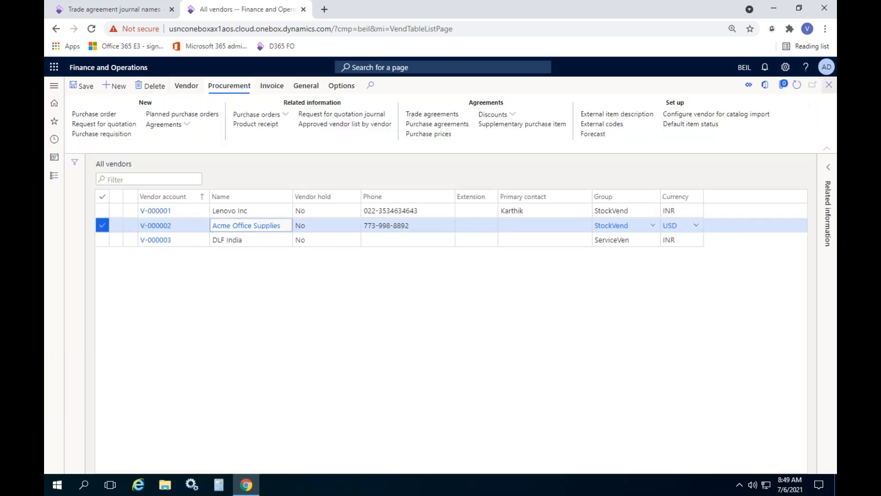
left_click(429, 133)
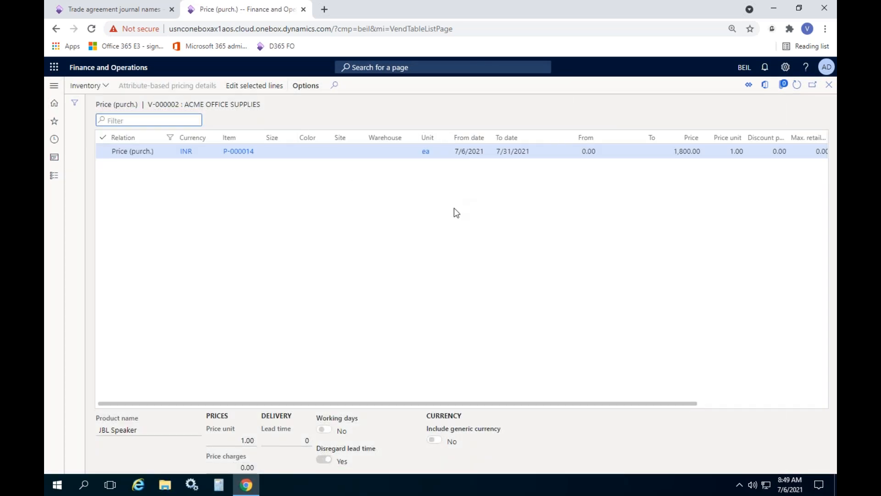
left_click(829, 84)
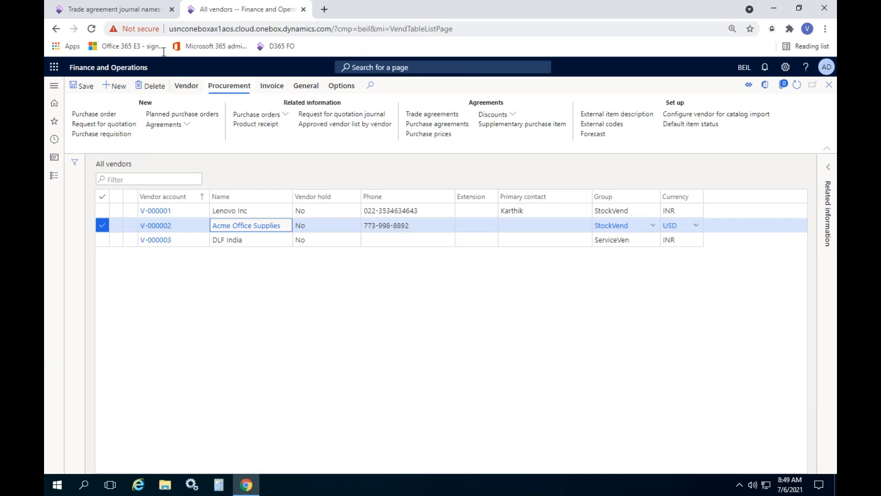
Step: Open the released products list in the Product information management module
left_click(53, 175)
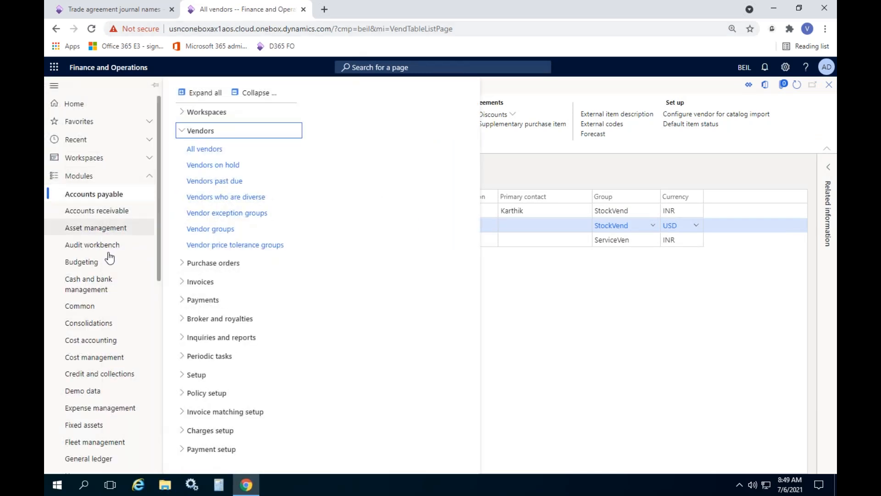
scroll(110, 259, "down", 3)
left_click(91, 444)
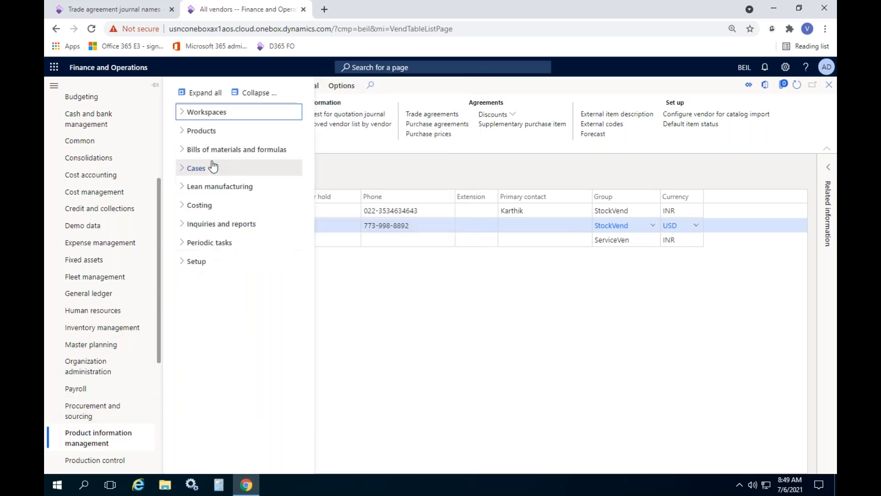
left_click(202, 131)
left_click(212, 228)
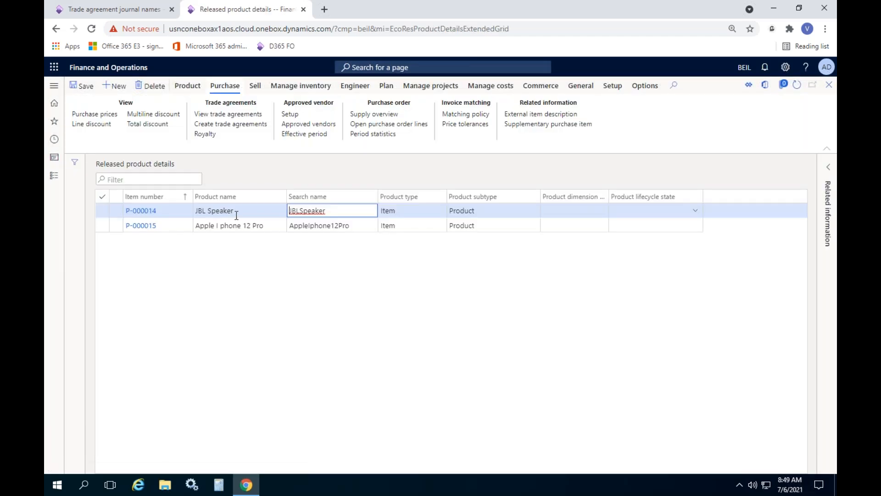
Step: View the JBL Speaker's purchase prices and check the line's vendor, validity dates and price
left_click(236, 213)
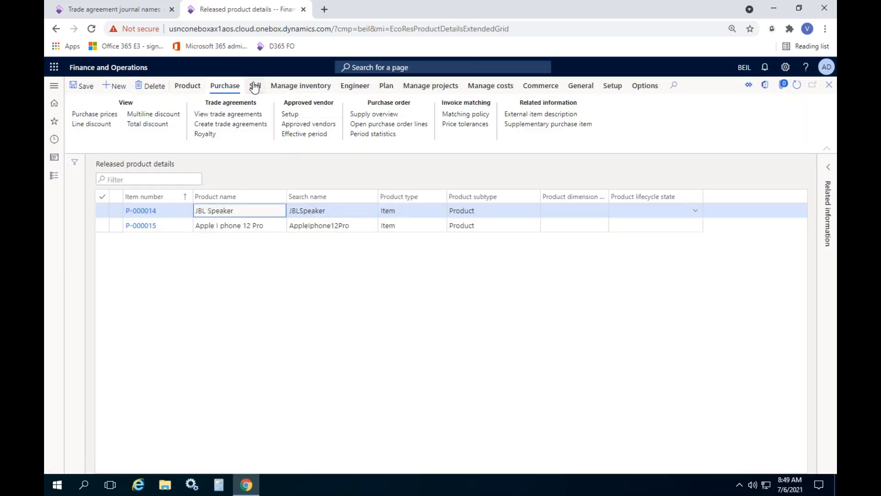
left_click(230, 87)
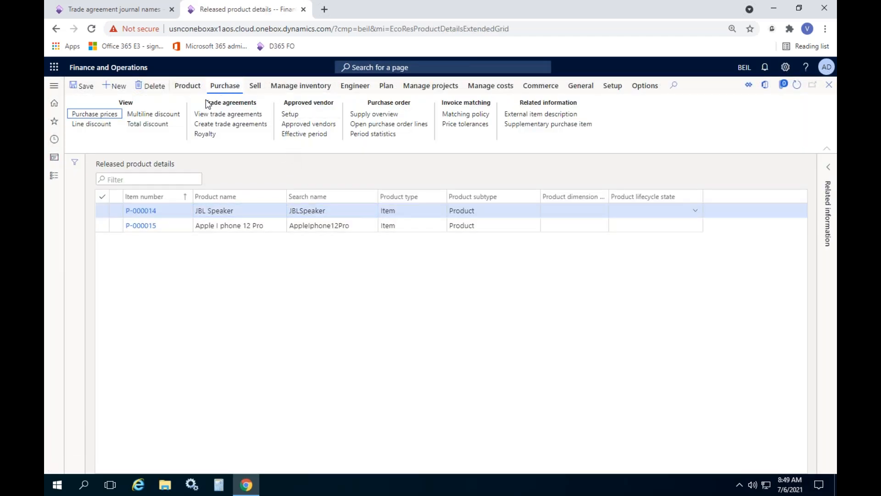
left_click(102, 116)
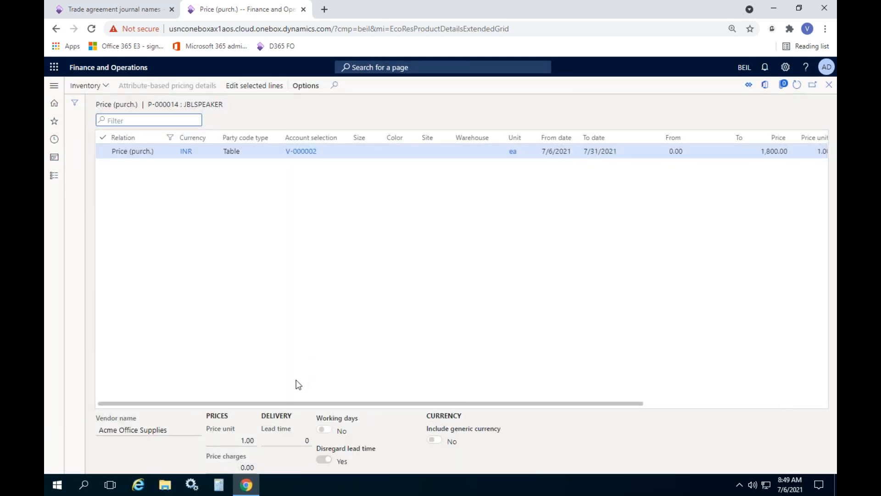
left_click_drag(288, 406, 403, 406)
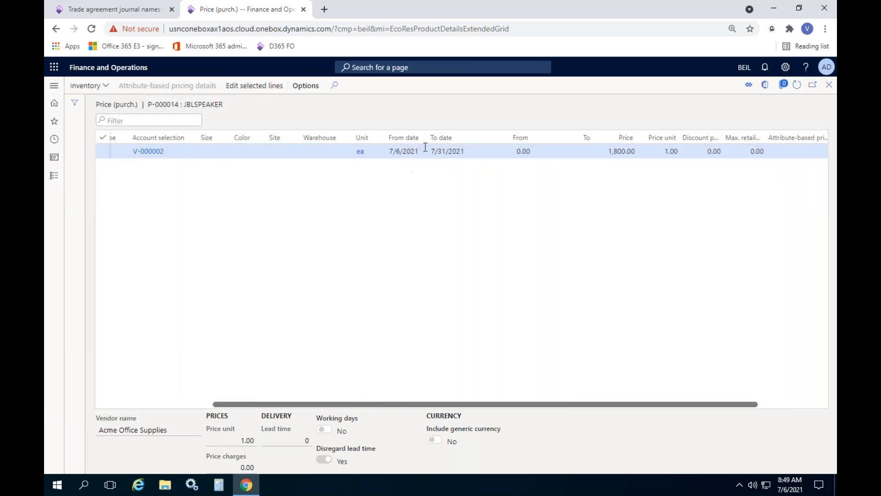
left_click(829, 85)
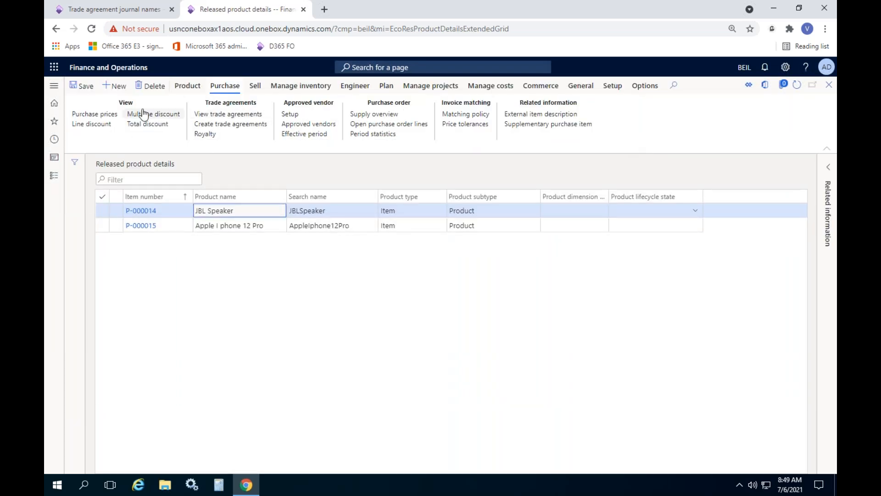
Step: View the JBL Speaker's trade agreements up to the Find next column, and check its purchase line discounts
left_click(225, 116)
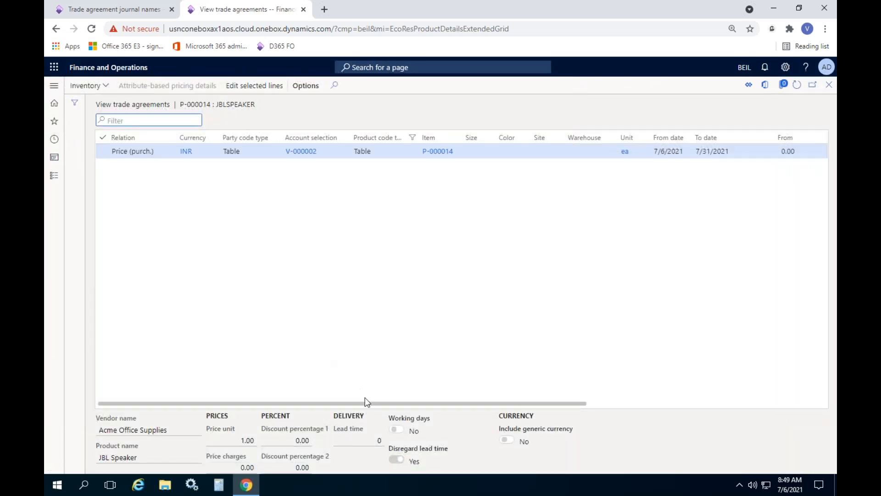
left_click_drag(368, 402, 624, 404)
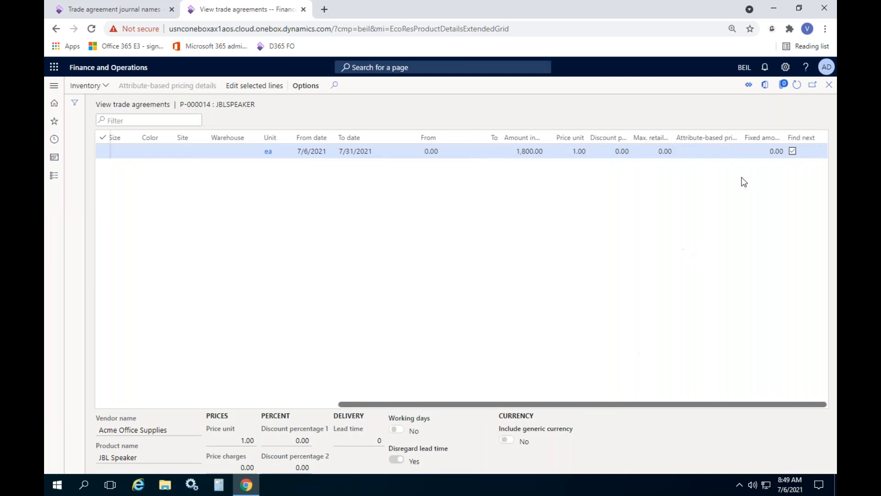
left_click(829, 84)
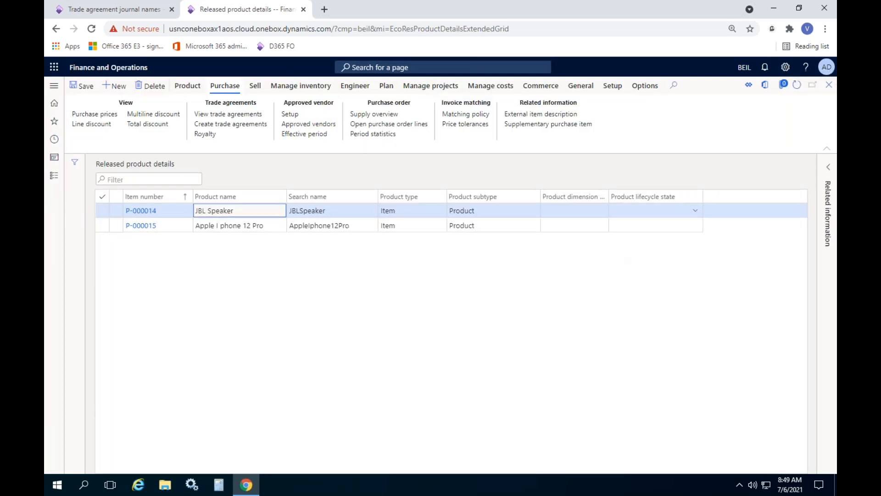
left_click(82, 125)
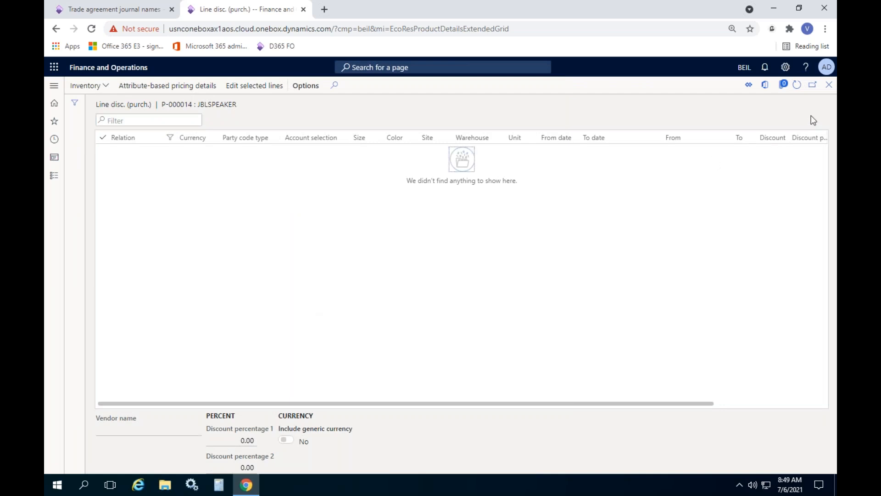
left_click(829, 85)
Step: Open the list of all purchase orders in the Accounts payable module
left_click(53, 175)
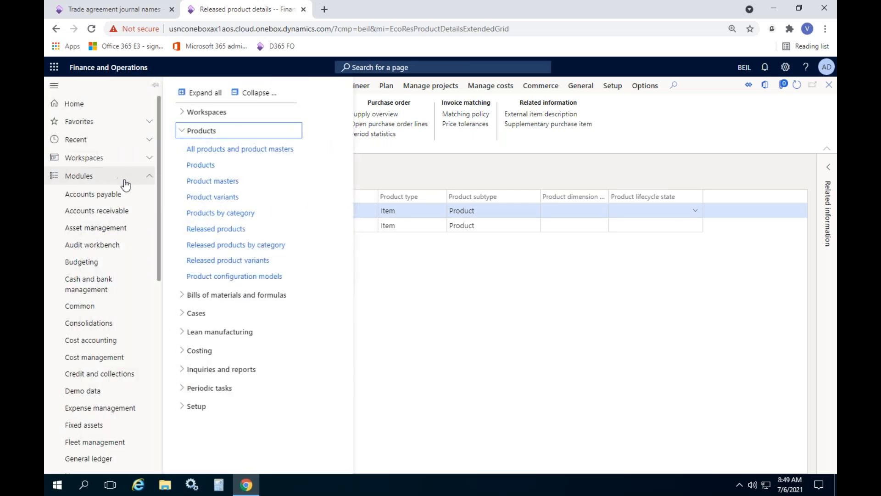
left_click(124, 193)
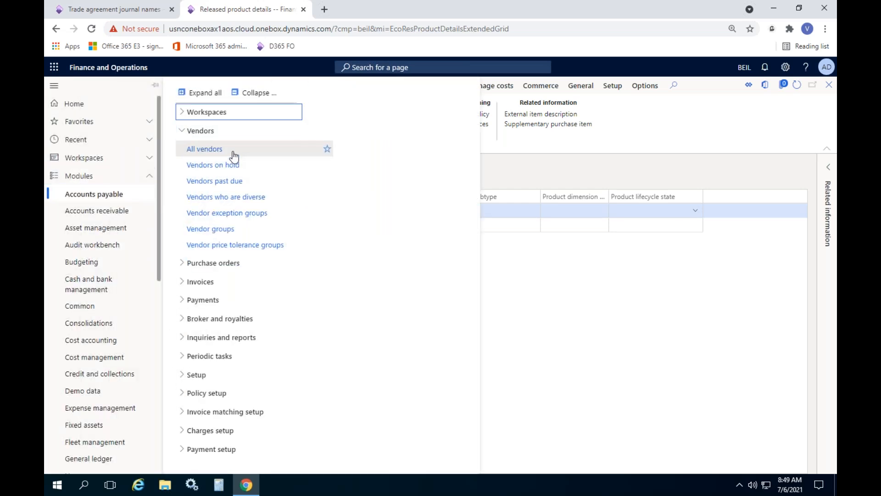
left_click(229, 268)
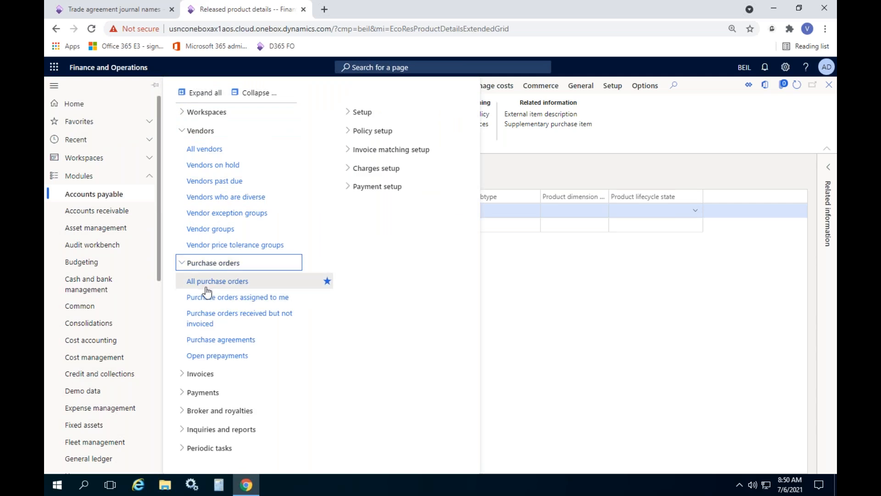
left_click(206, 287)
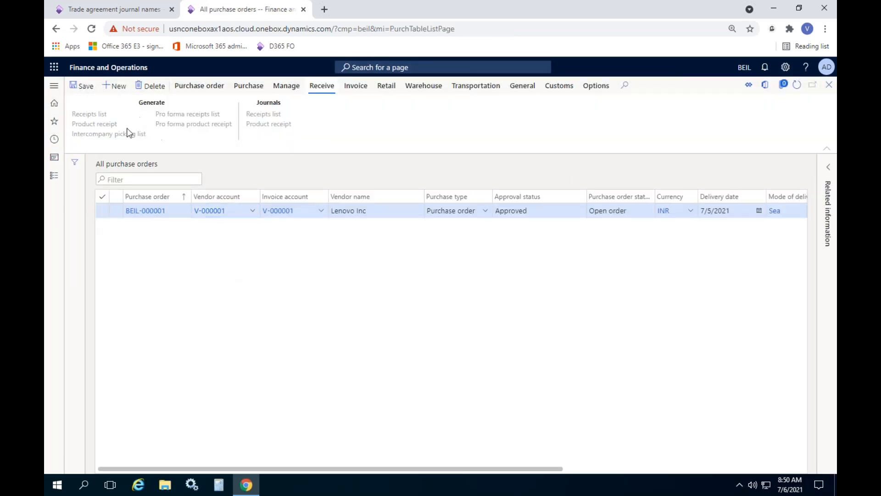
Step: Check the unit price on the Lenovo Inc purchase order line, and open the JBL Speaker's released product details from it
left_click(142, 212)
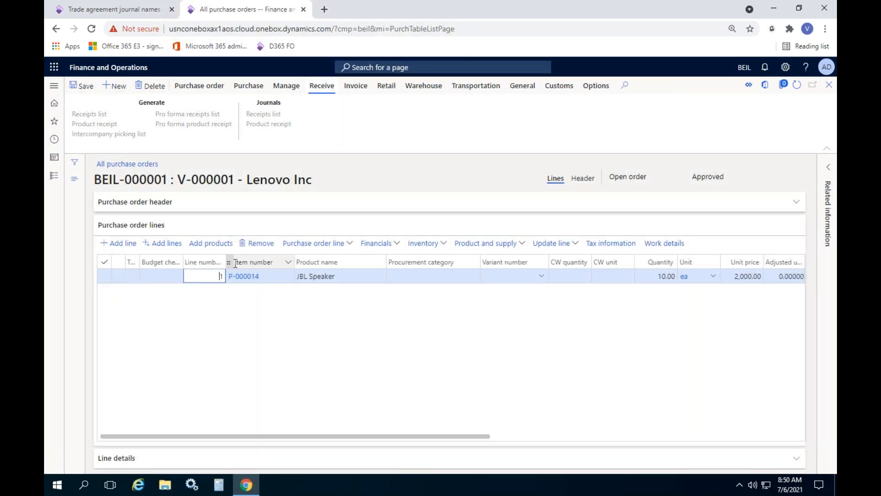
left_click_drag(271, 437, 379, 434)
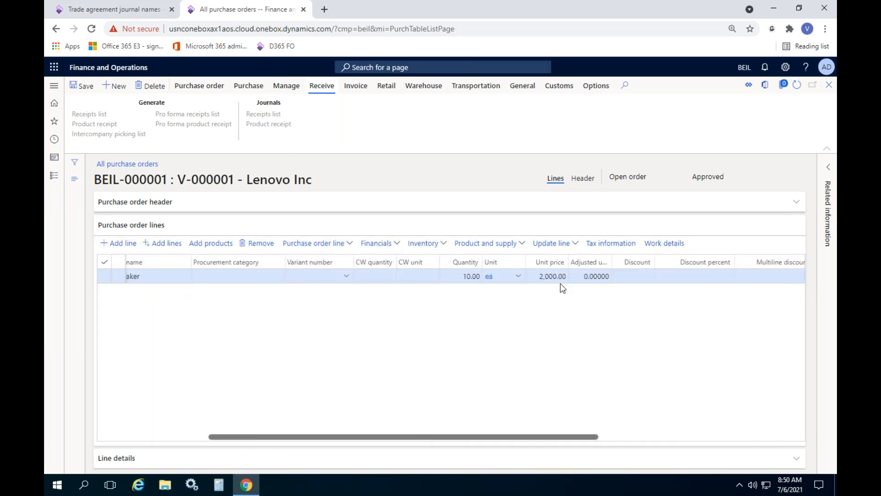
left_click_drag(450, 436, 317, 435)
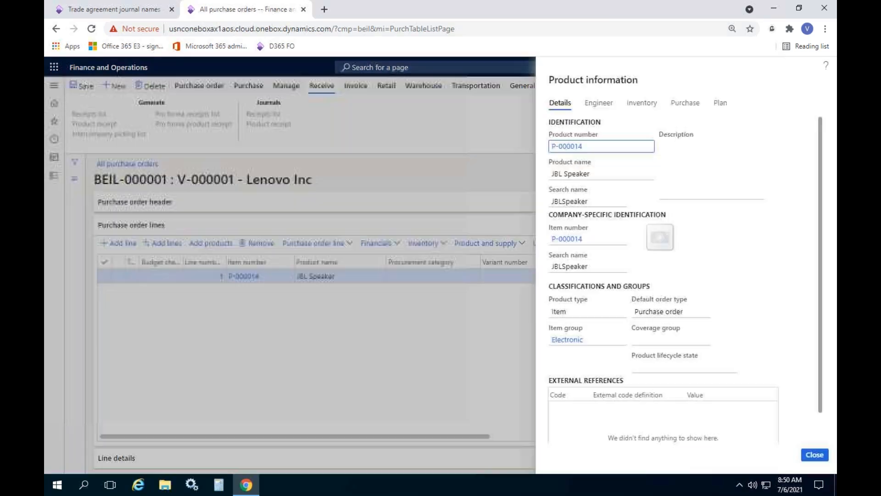
left_click(570, 237)
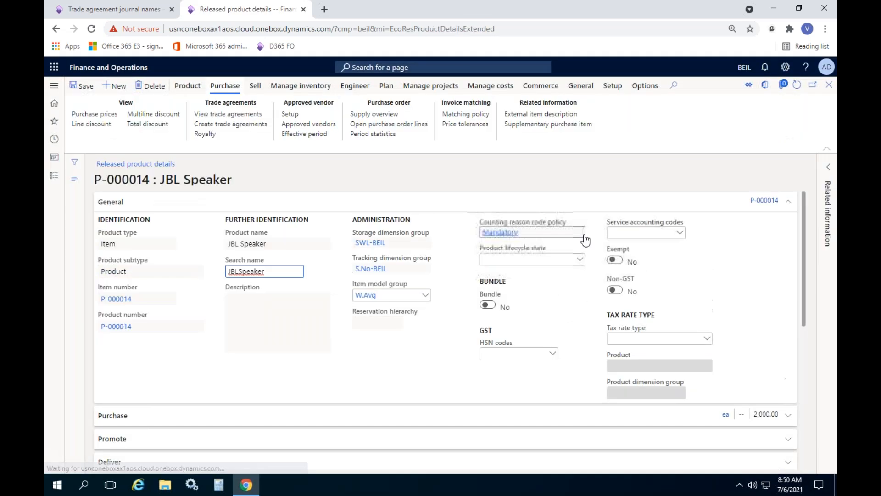
Step: Check the purchase price in the JBL Speaker's released product details, and return to the list of all purchase orders
left_click(132, 364)
scroll(132, 364, "down", 4)
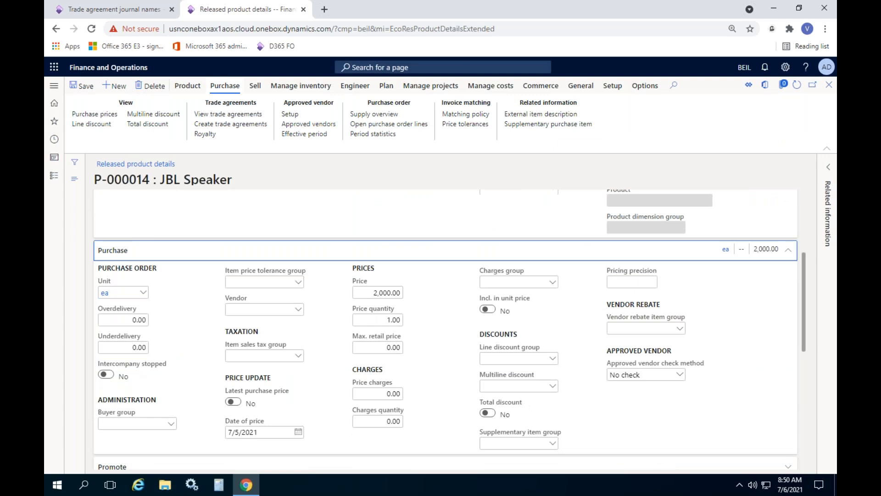
left_click(370, 235)
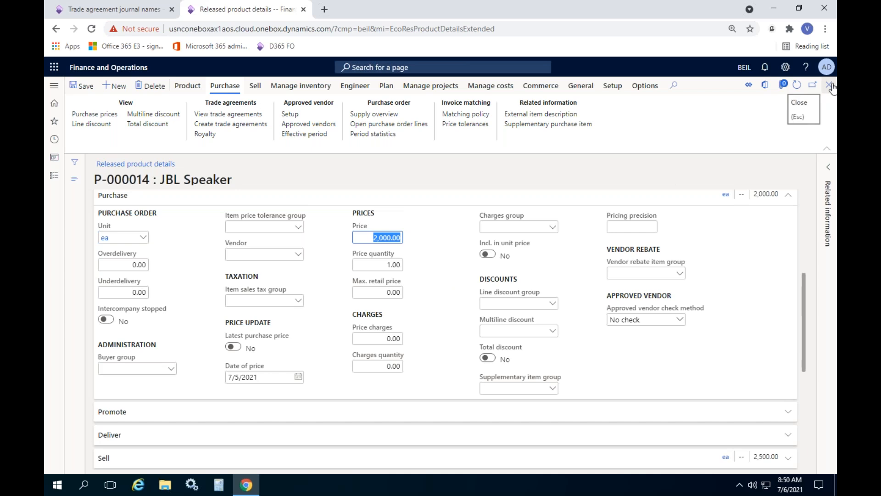
left_click(829, 84)
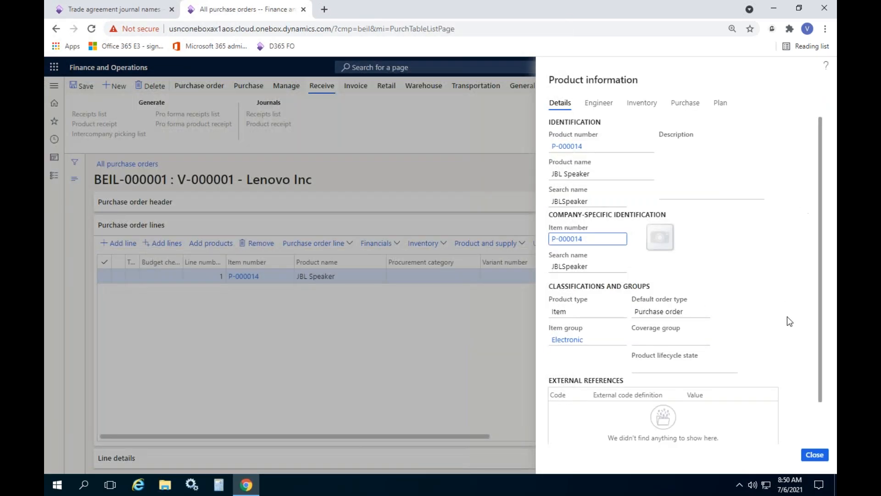
left_click(815, 455)
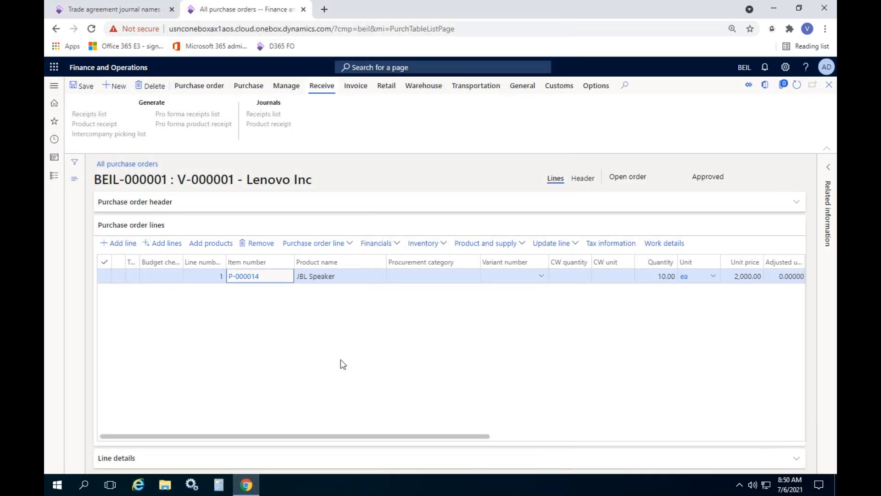
left_click(830, 86)
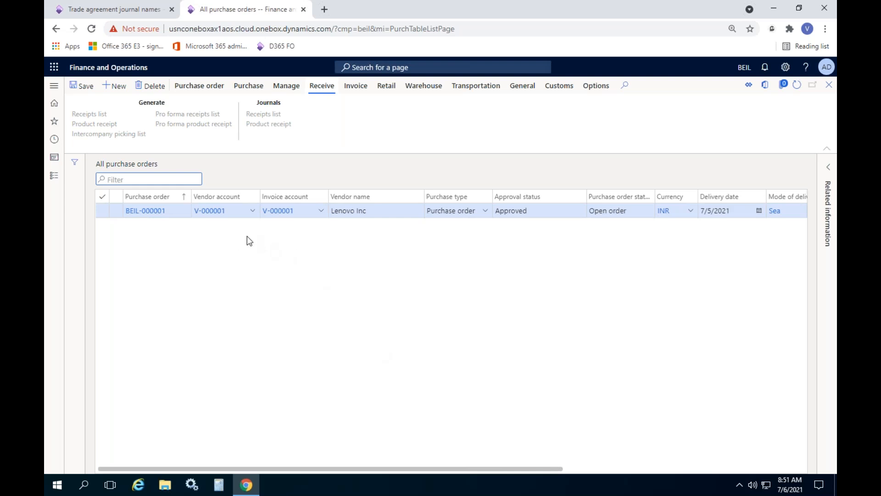
Step: Start a new purchase order for the vendor Acme Office Supplies
left_click(113, 88)
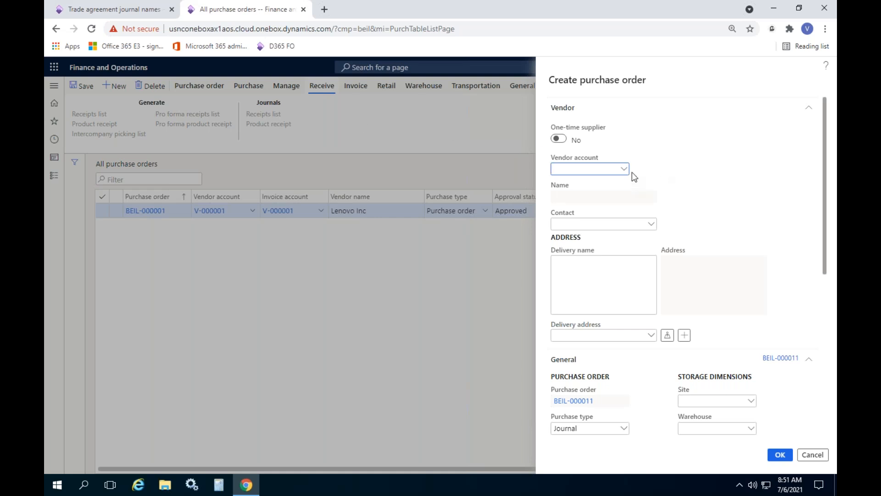
left_click(624, 170)
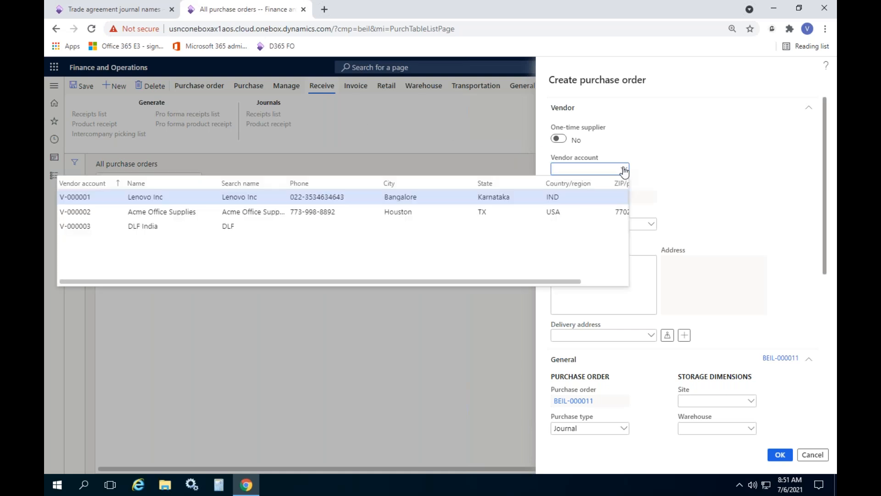
left_click(224, 212)
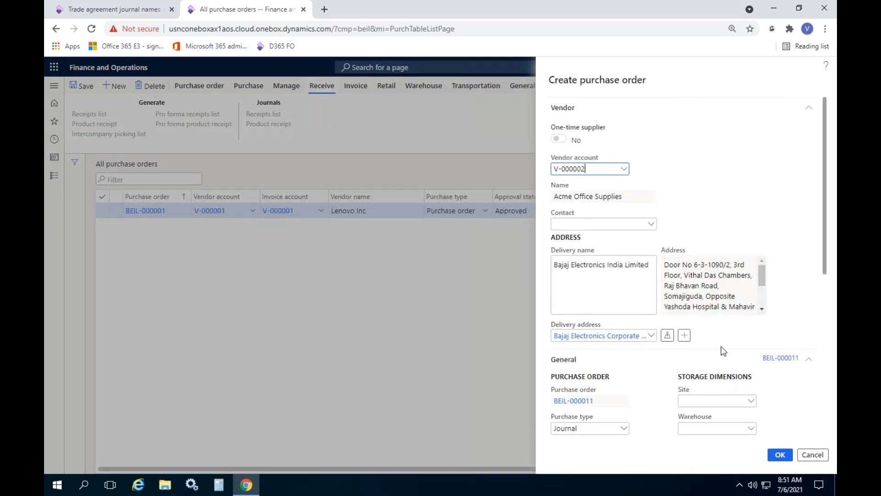
Step: Set the new order's warehouse to GCB and its purchase type to Purchase order, and create the order
left_click_drag(824, 237, 800, 323)
left_click(753, 222)
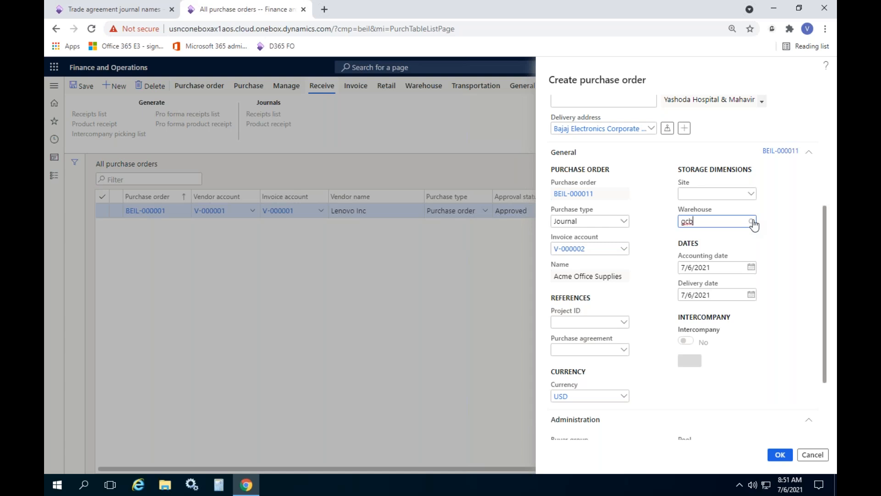
left_click(754, 223)
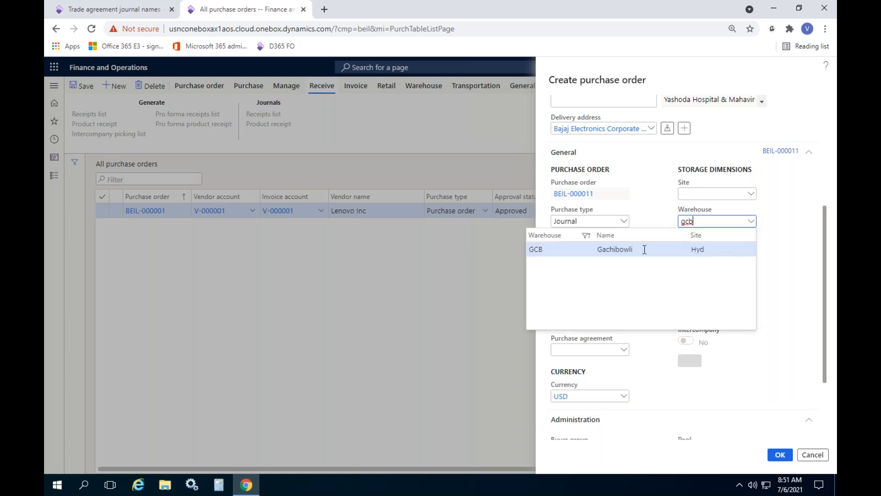
key("Return")
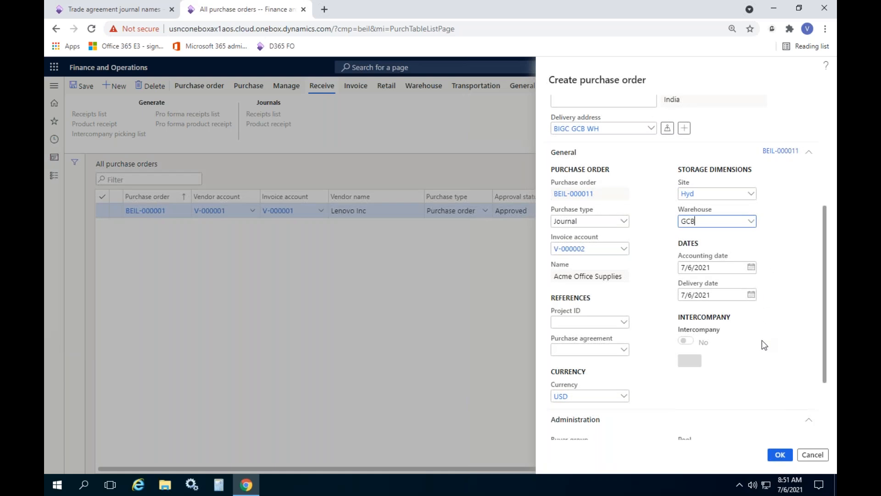
scroll(762, 341, "down", 1)
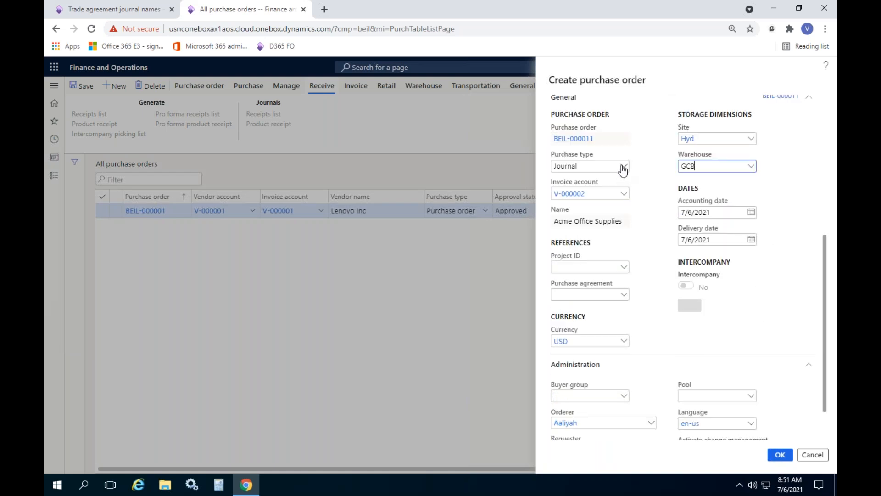
left_click(623, 168)
left_click(579, 191)
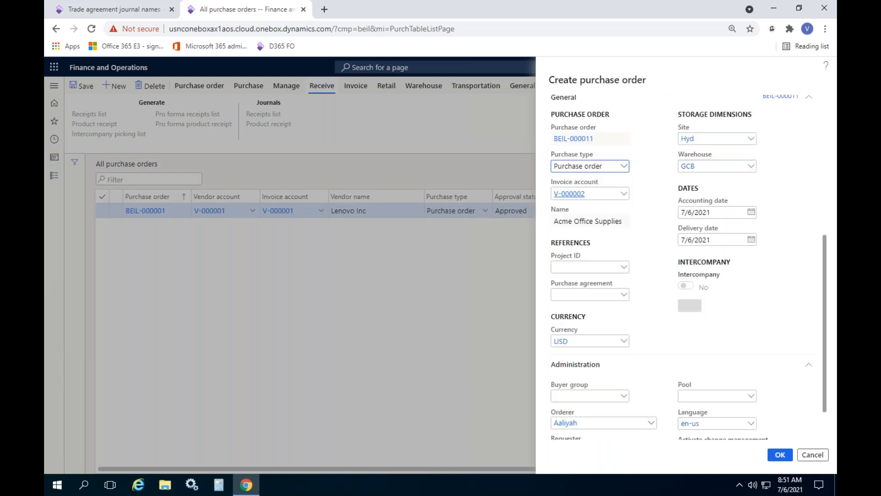
left_click(780, 455)
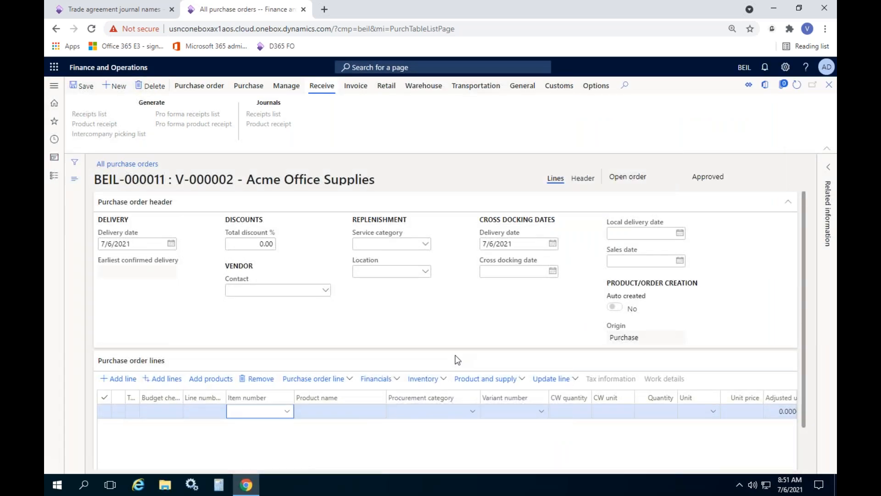
Step: Collapse the purchase order header and choose the JBL Speaker as the item on the first order line
left_click(392, 210)
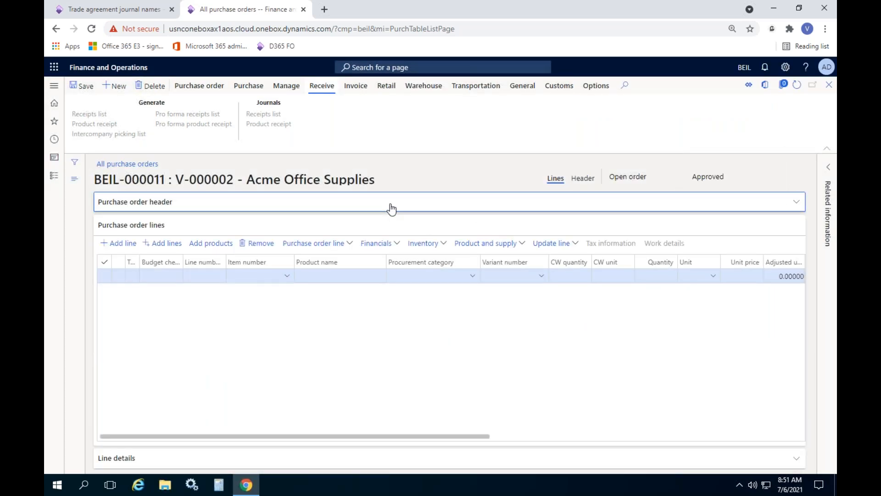
left_click(254, 275)
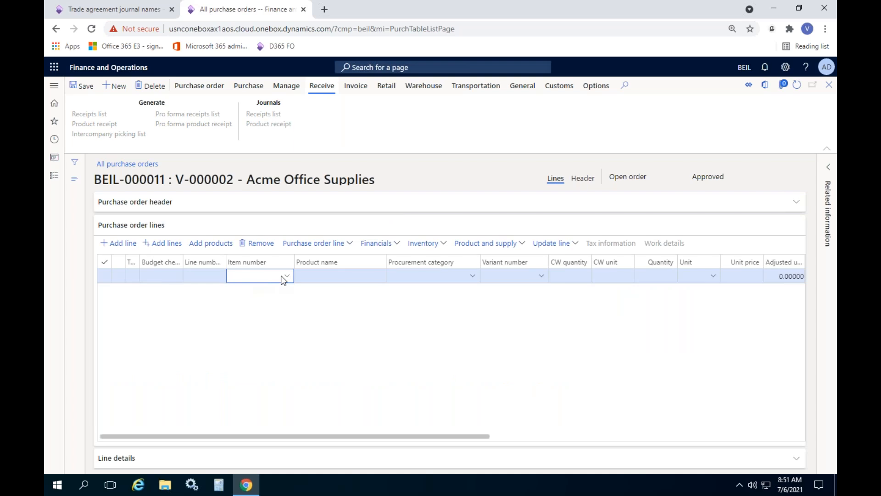
left_click(286, 276)
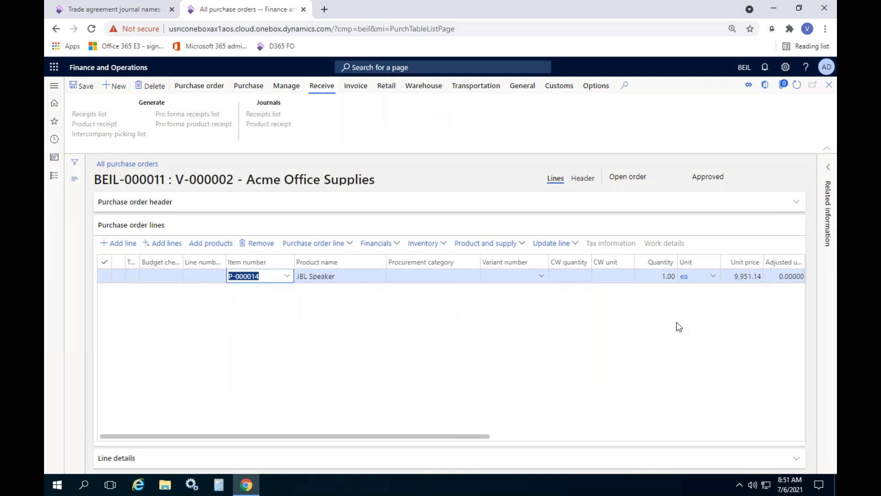
Step: Examine the JBL Speaker line's unit price and discount columns, and look through the vendor's trade agreement options
mouse_move(478, 435)
left_mouse_down()
mouse_move(597, 434)
mouse_move(360, 437)
mouse_move(472, 434)
left_mouse_up()
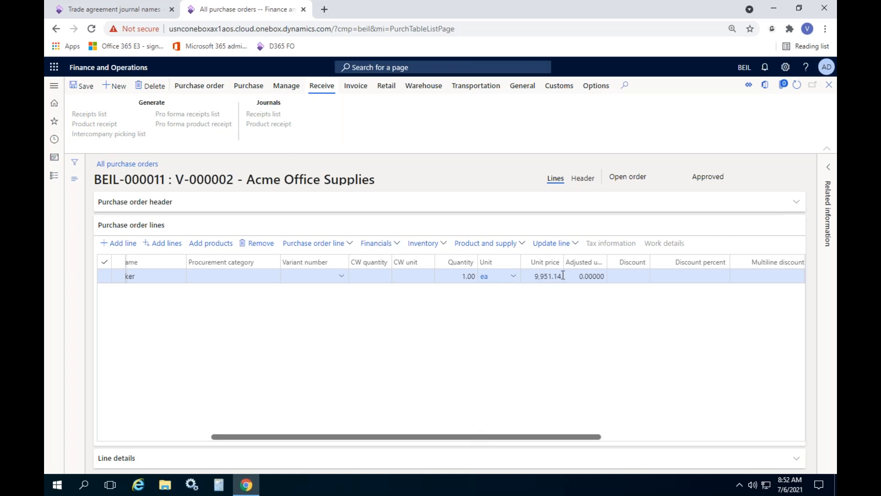
left_click_drag(564, 265, 583, 265)
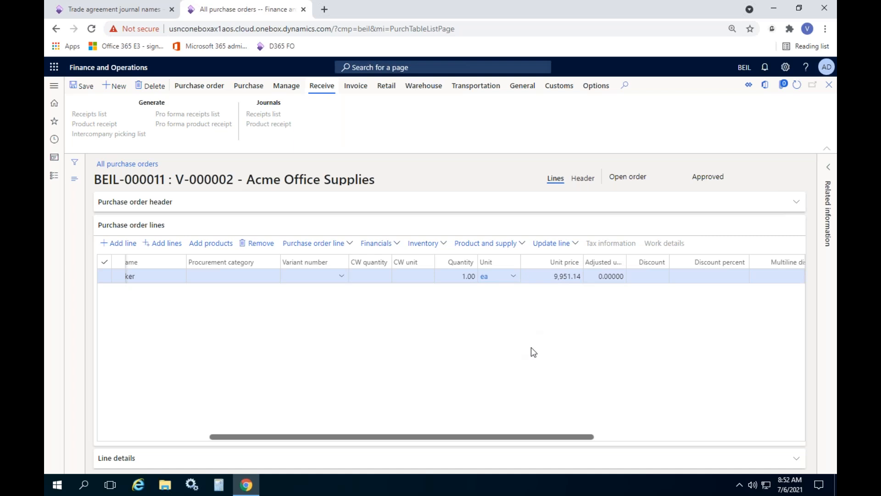
left_click(136, 10)
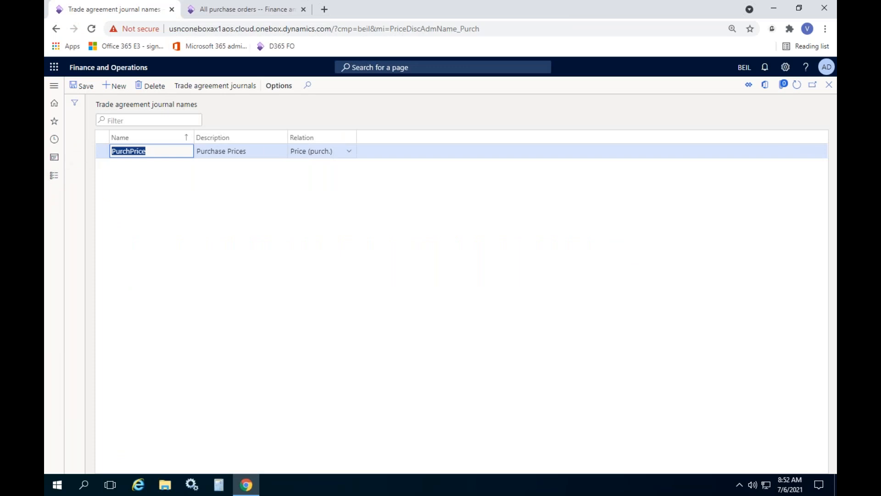
left_click(234, 11)
left_click(527, 88)
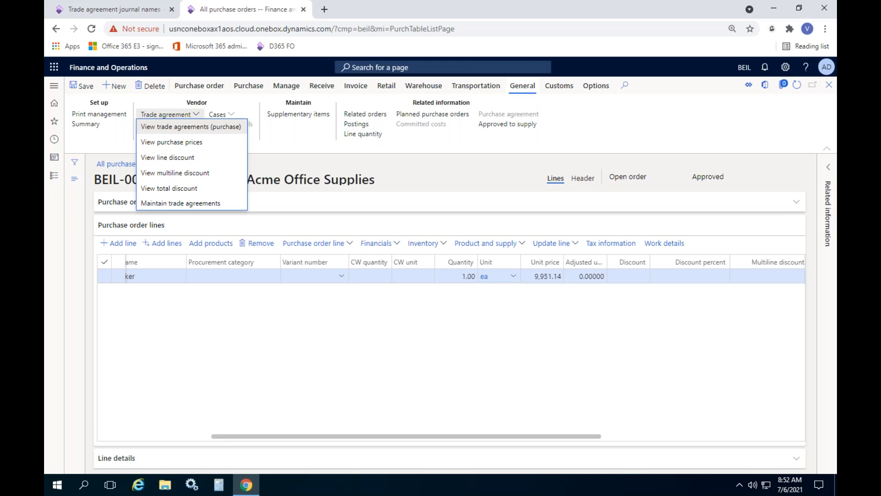
left_click(323, 357)
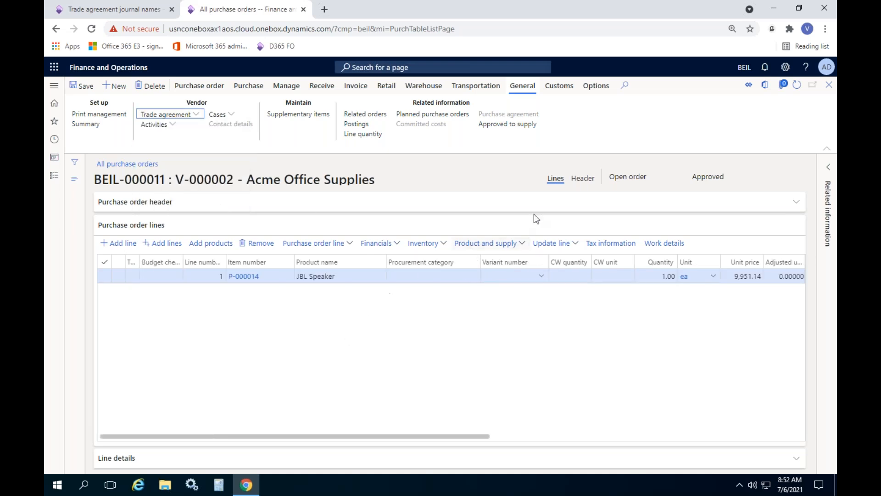
Step: Change the currency in the purchase order header's price and discount details to INR
left_click(581, 180)
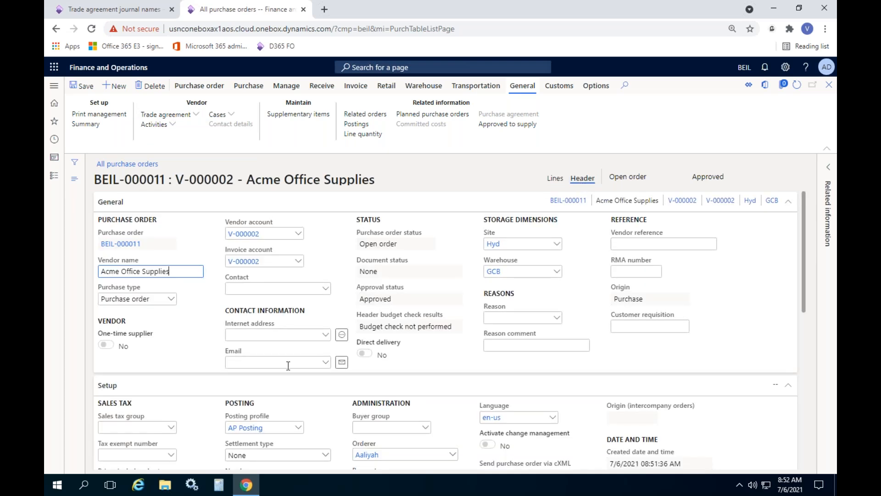
scroll(214, 388, "down", 5)
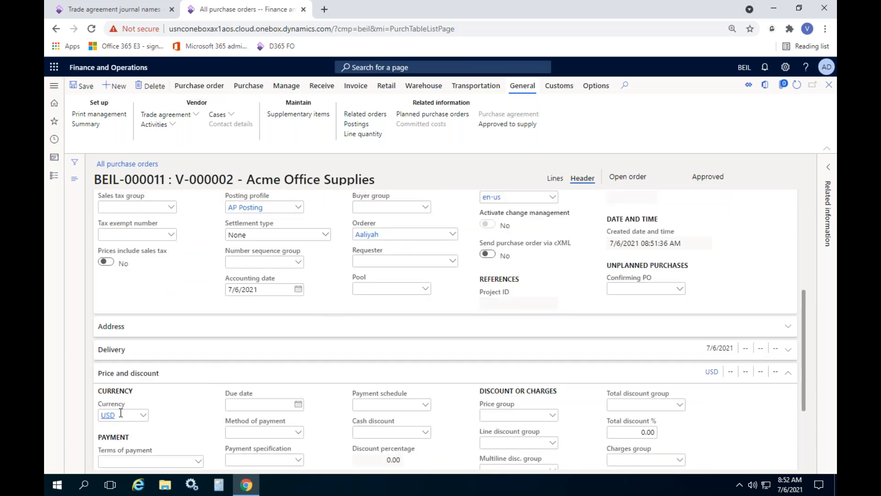
left_click(121, 414)
type("INR")
key("Tab")
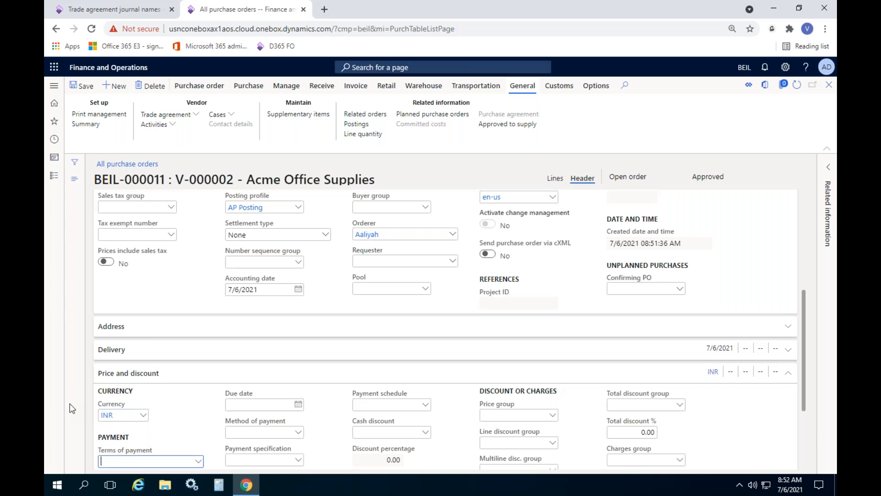
Step: Return to the order lines, recalculating the amounts by exchange rate and trade agreements
left_click(555, 178)
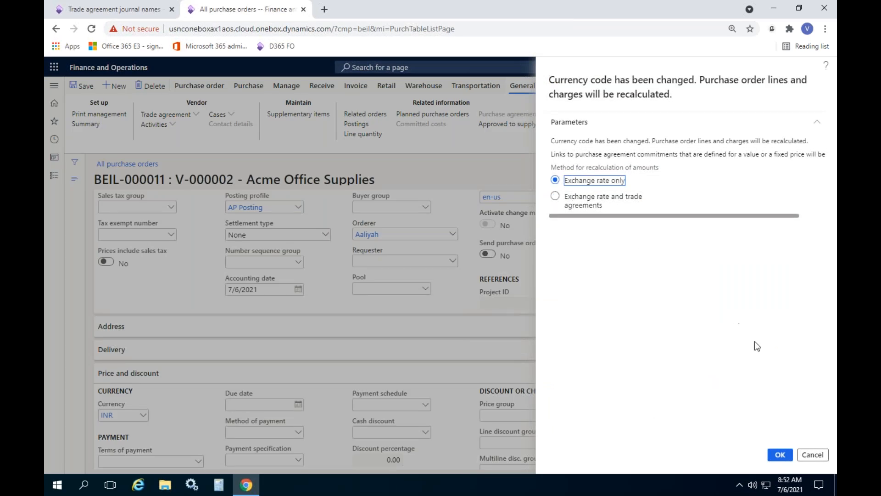
left_click(578, 200)
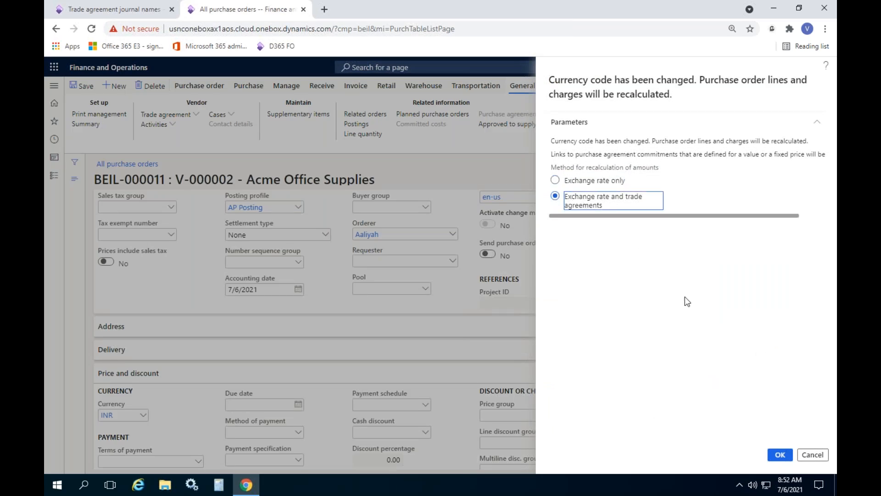
left_click(779, 455)
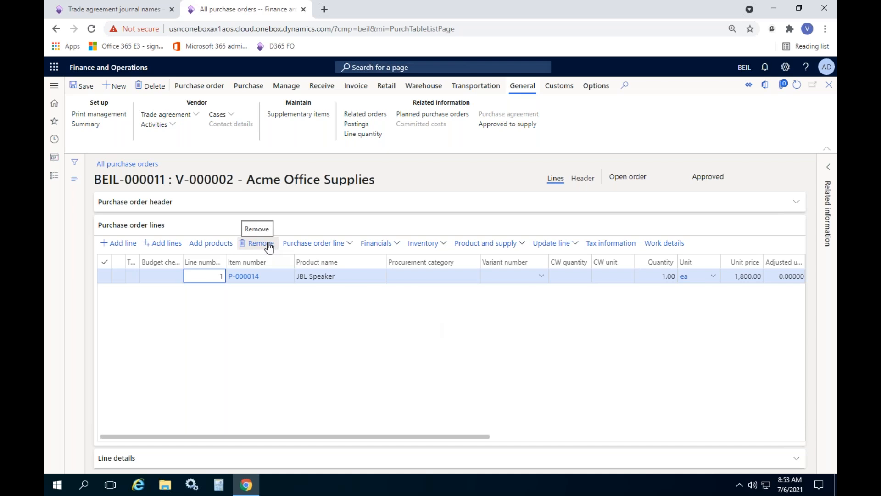
Step: Set the quantity on the JBL Speaker order line to 20
left_click(651, 274)
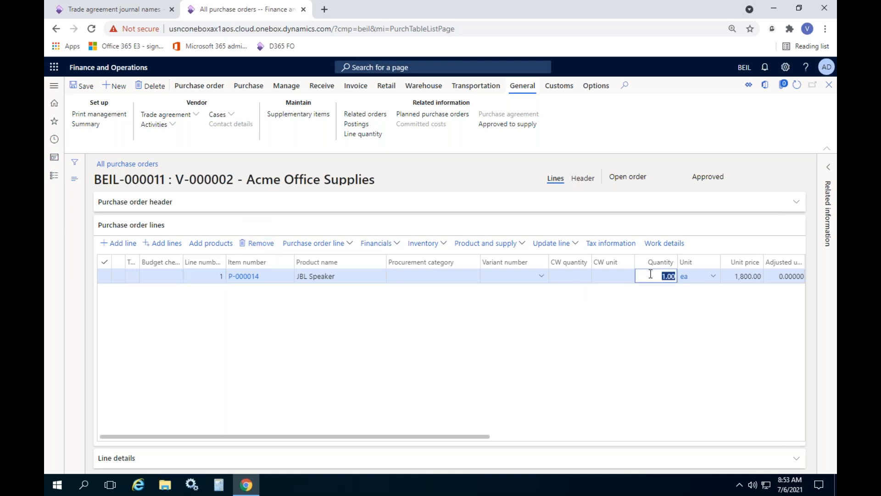
type("20")
key("Tab")
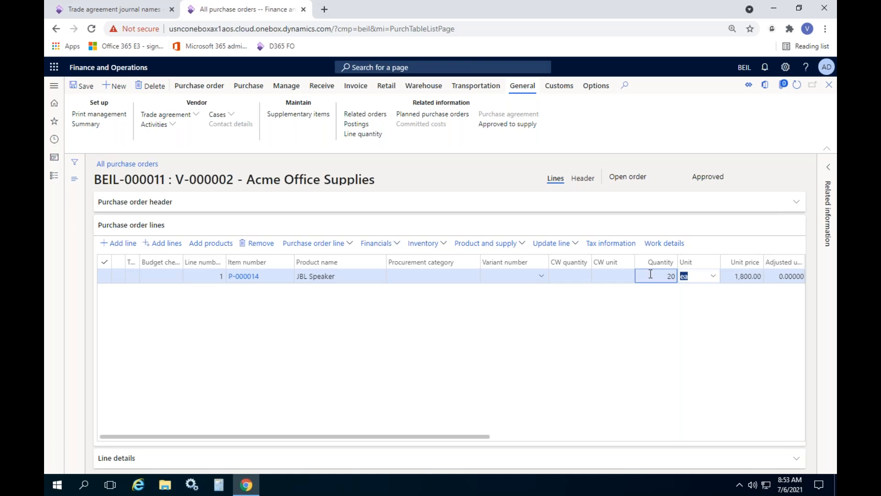
left_click(745, 324)
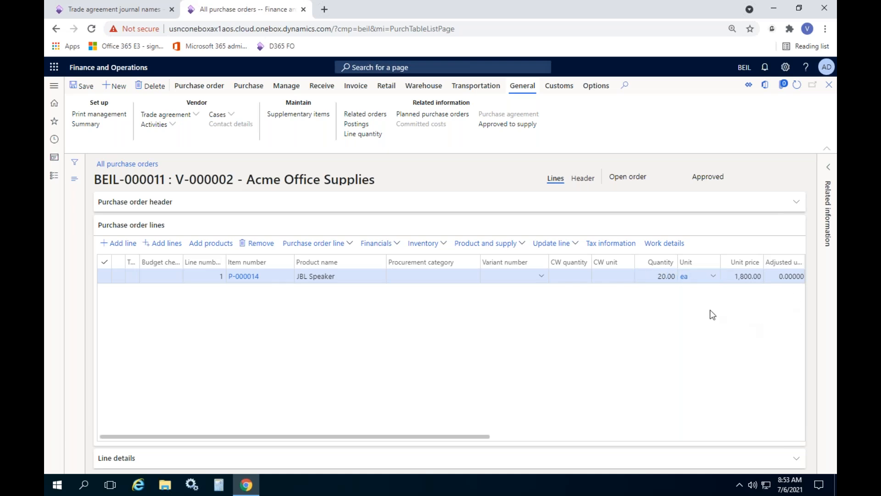
Step: Examine the unit price, discount and net amount columns of the JBL Speaker order line
left_click_drag(465, 439, 666, 436)
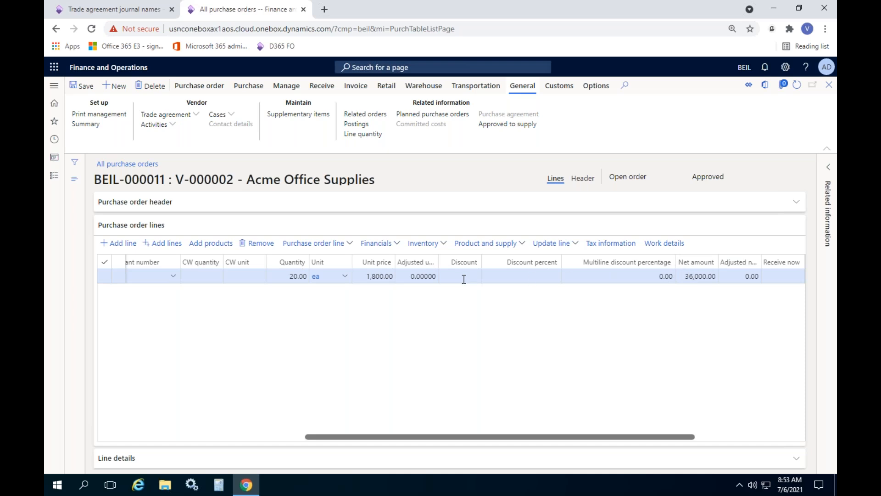
left_click(371, 281)
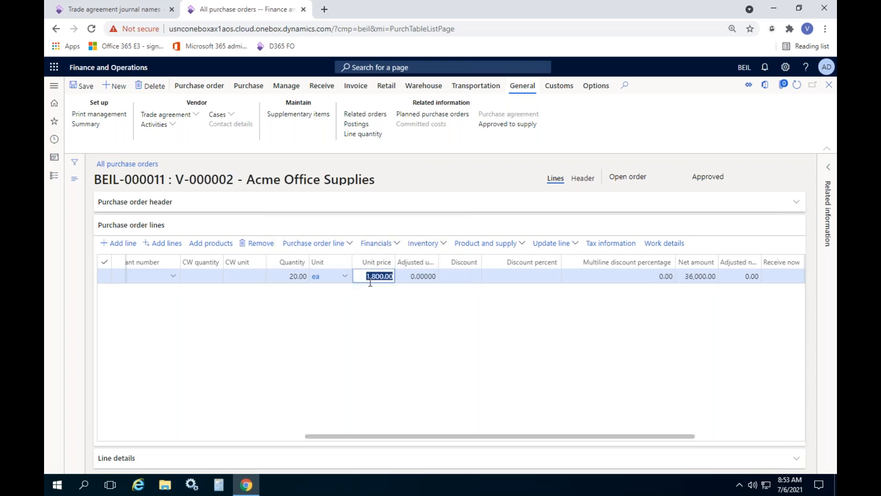
left_click(353, 333)
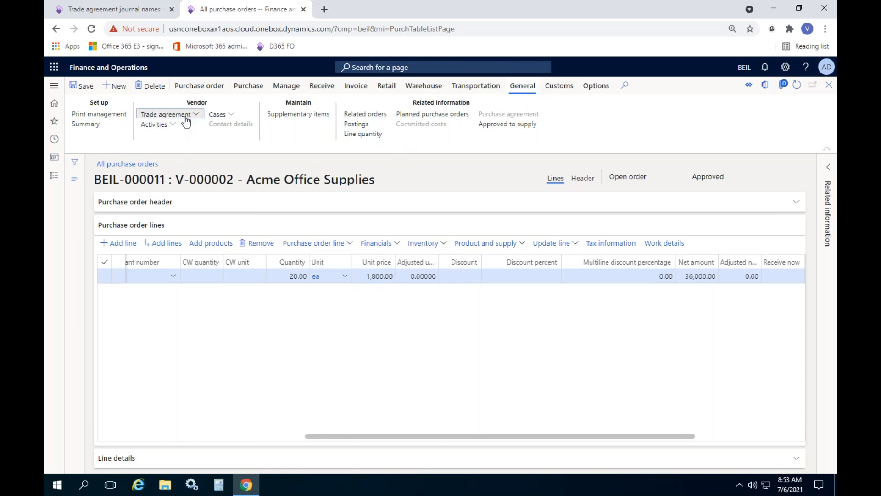
Step: View the vendor's purchase trade agreements from the purchase order, and return to the order
left_click(168, 113)
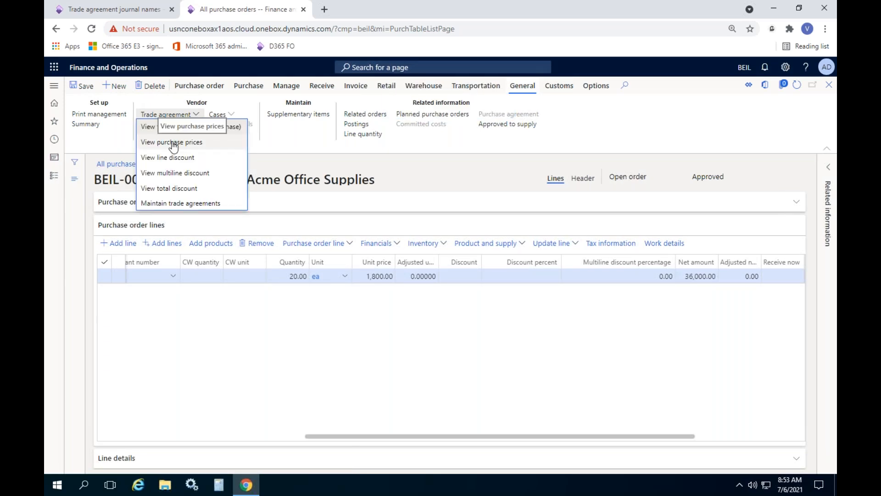
left_click(208, 132)
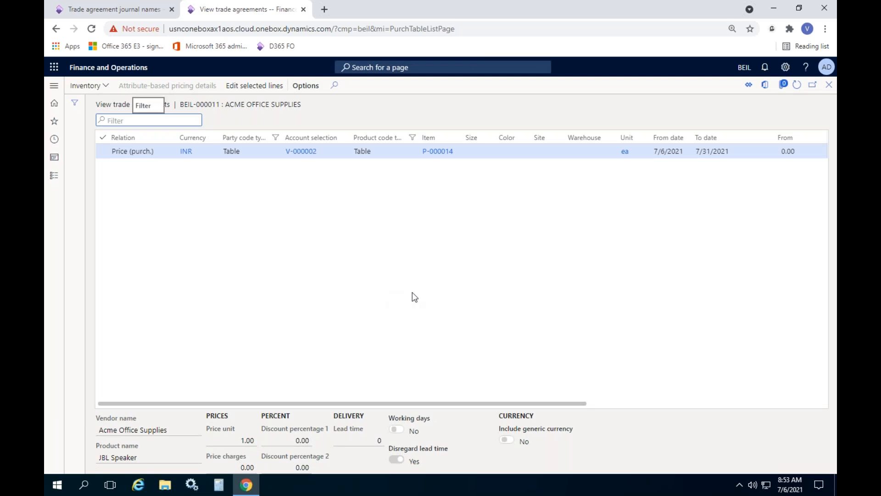
left_click(829, 85)
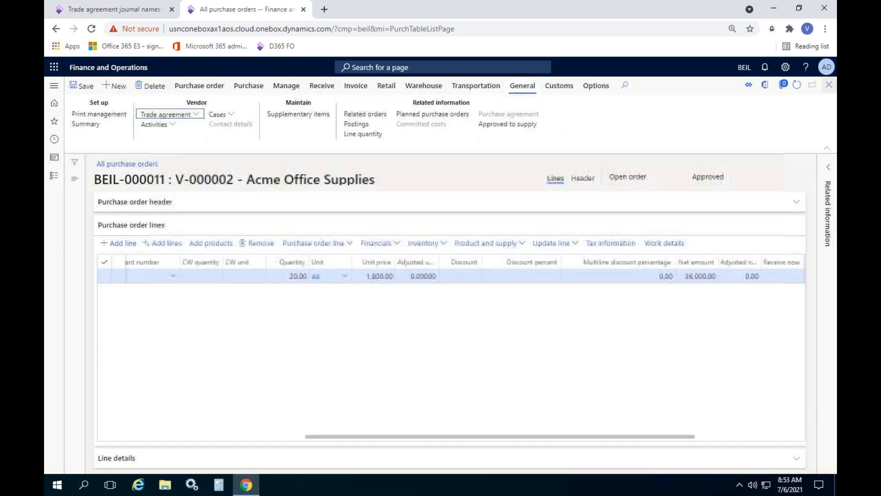
Step: Remove the JBL Speaker line from the purchase order, confirming the deletion
left_click(136, 7)
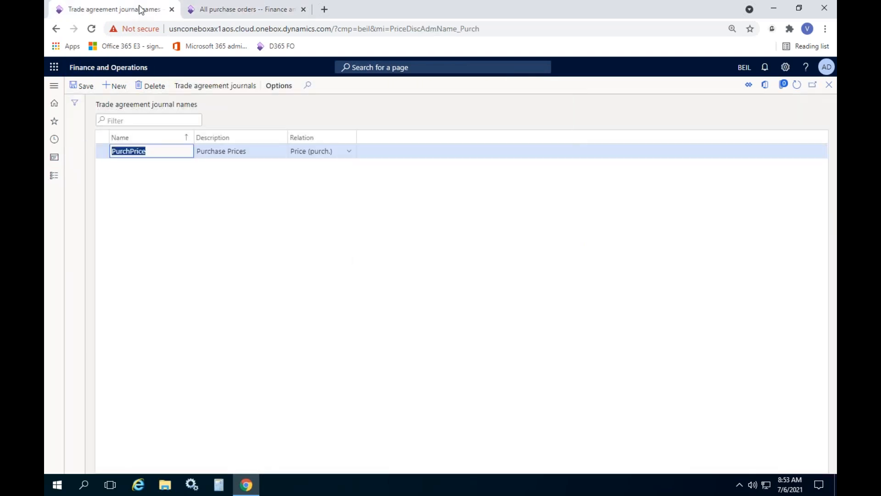
left_click(252, 12)
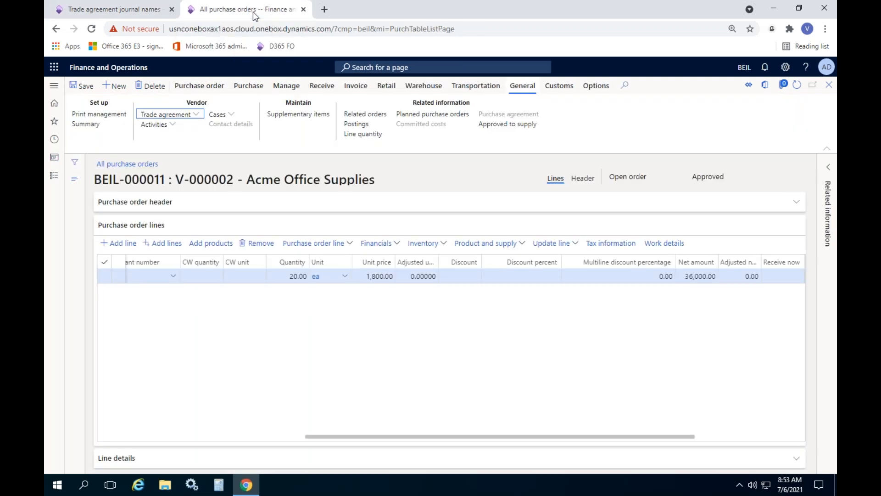
left_click(268, 244)
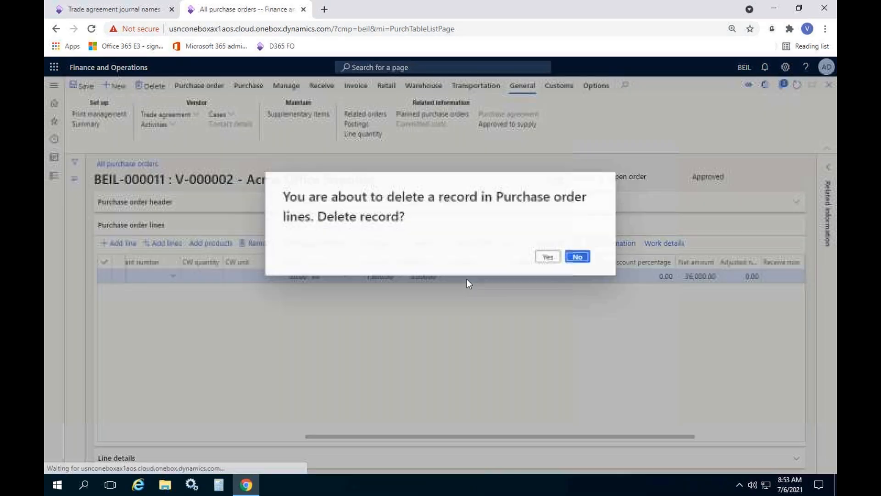
left_click(547, 259)
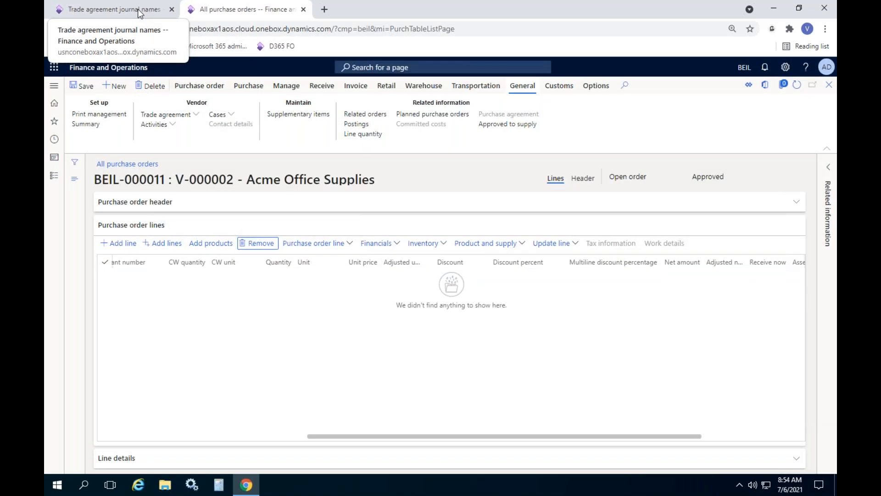
Step: Switch to the trade agreement journal names browser tab and open the All vendors list of Accounts payable
left_click(138, 9)
left_click(50, 179)
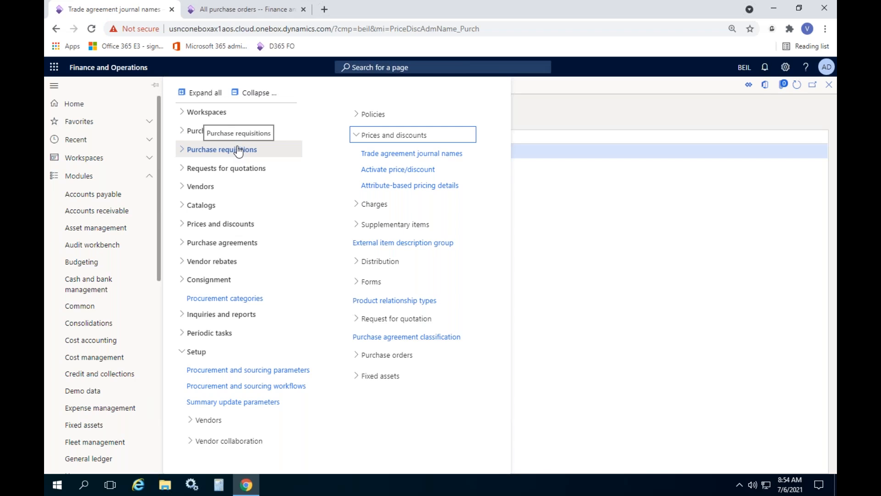
left_click(122, 196)
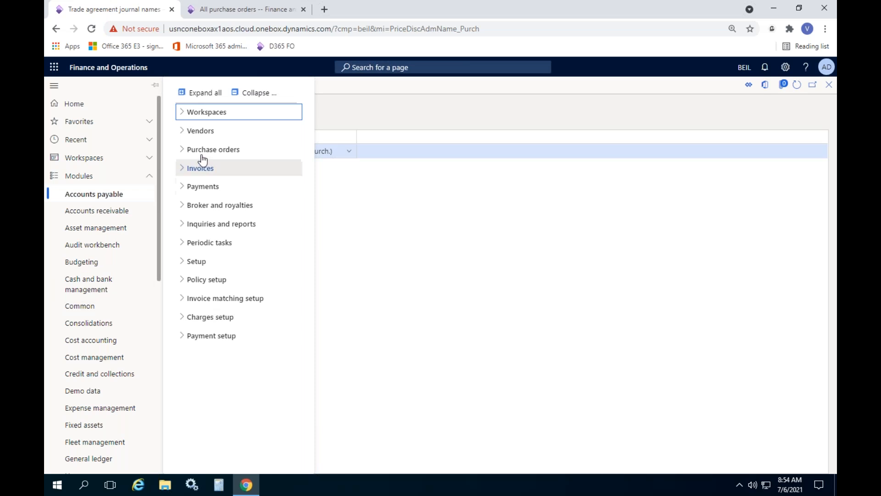
left_click(214, 133)
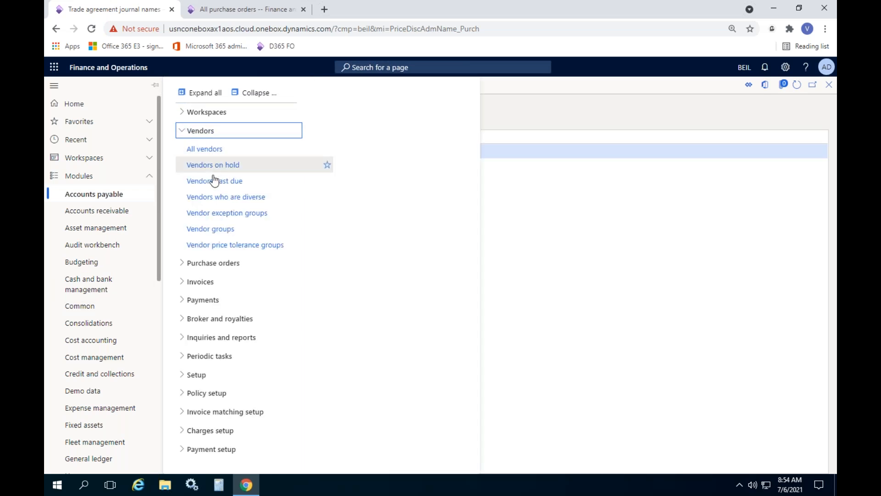
left_click(215, 150)
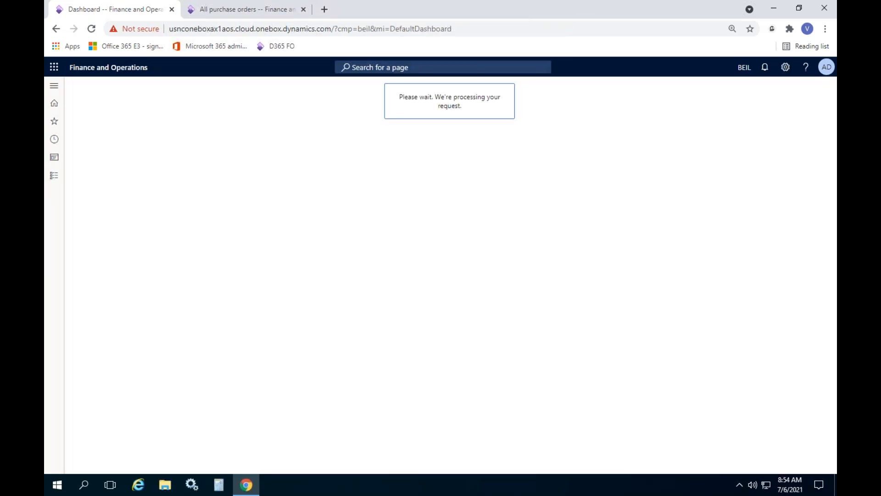
Step: Open the procurement trade agreements of the vendor Acme Office Supplies
left_click(277, 225)
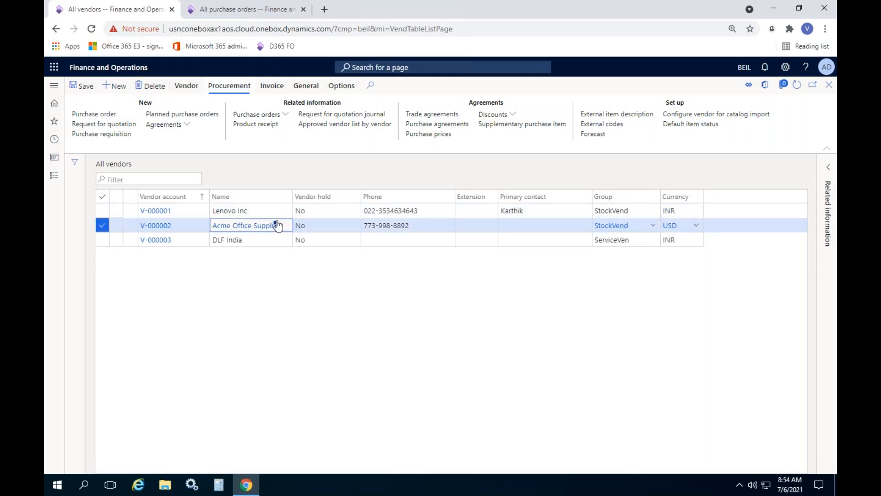
left_click(230, 90)
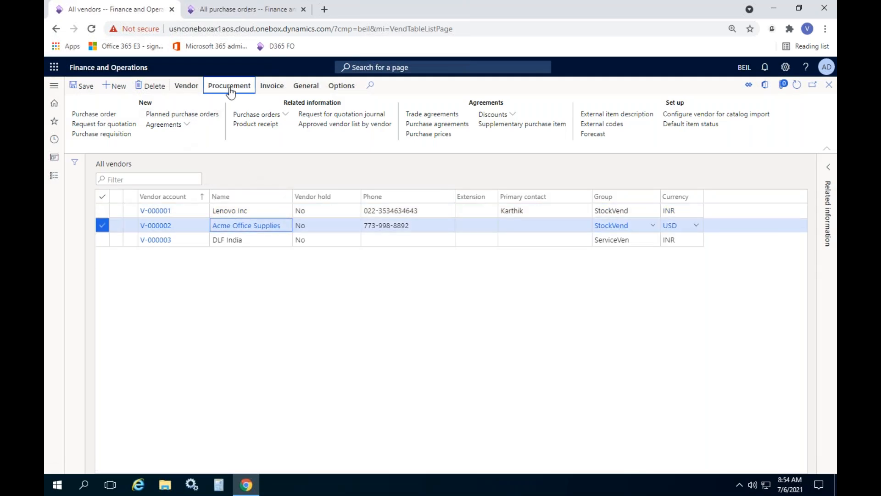
left_click(434, 115)
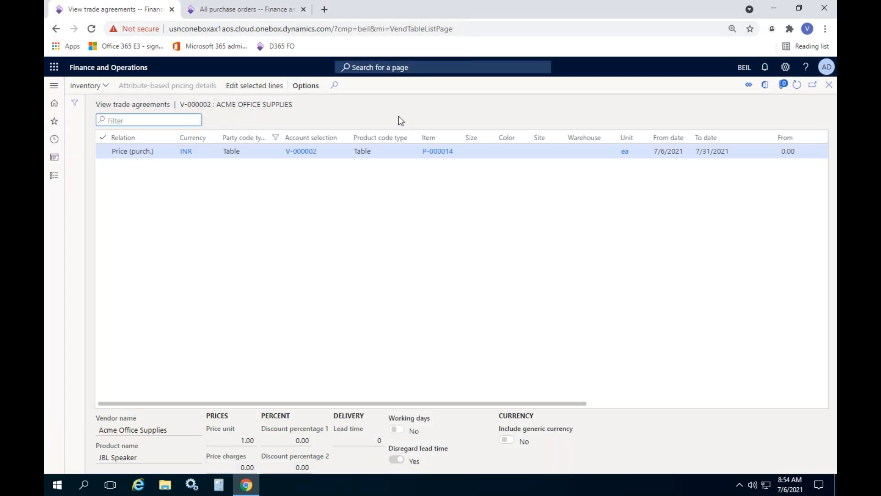
Step: Load the vendor's JBL Speaker agreement line for editing into a new PurchPrice journal described as "Changing the prices"
left_click(103, 152)
left_click(252, 87)
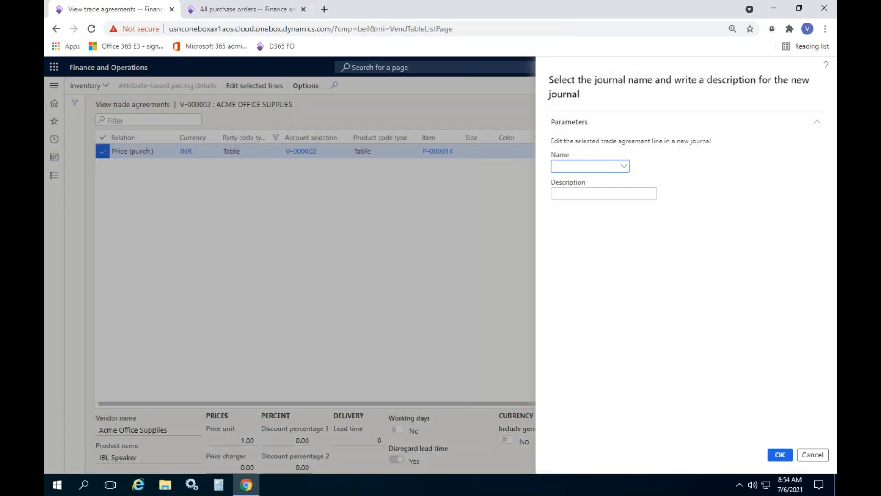
left_click(627, 170)
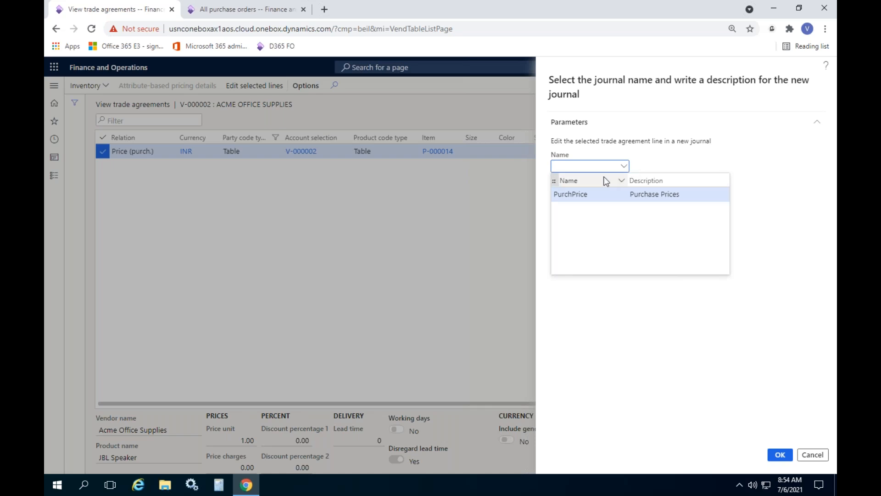
left_click(579, 194)
left_click(580, 193)
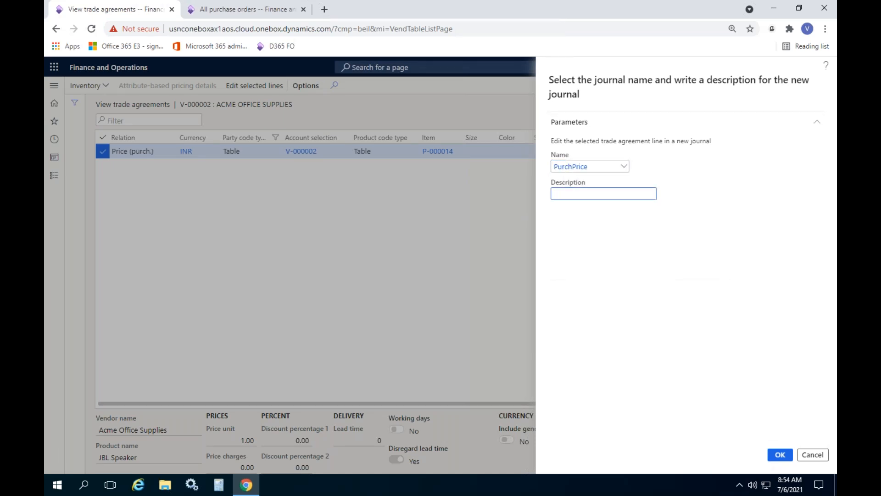
type("Changing")
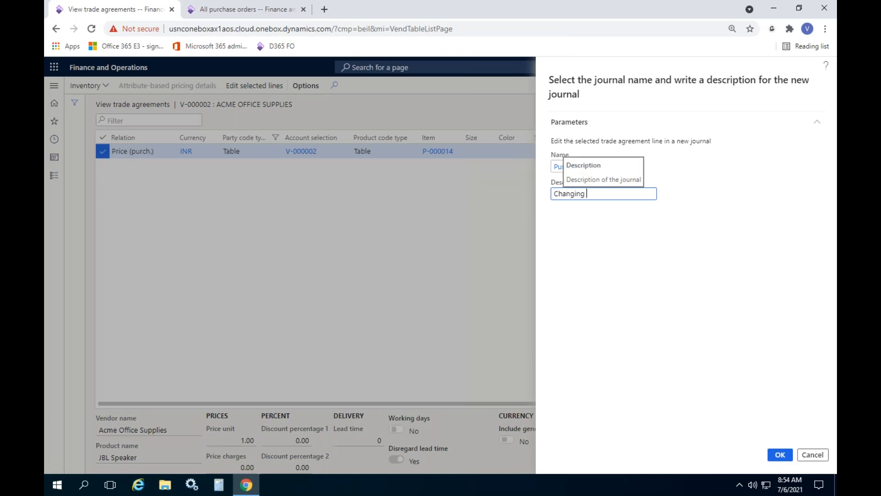
type(" the prices")
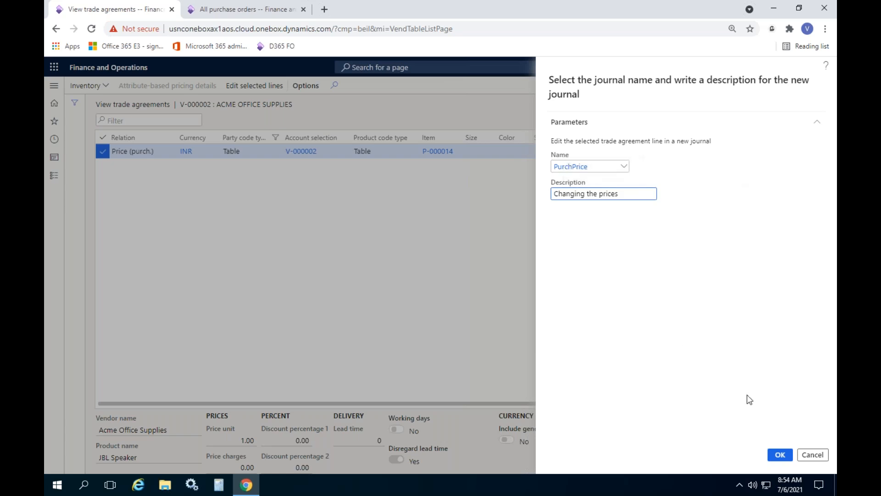
left_click(780, 456)
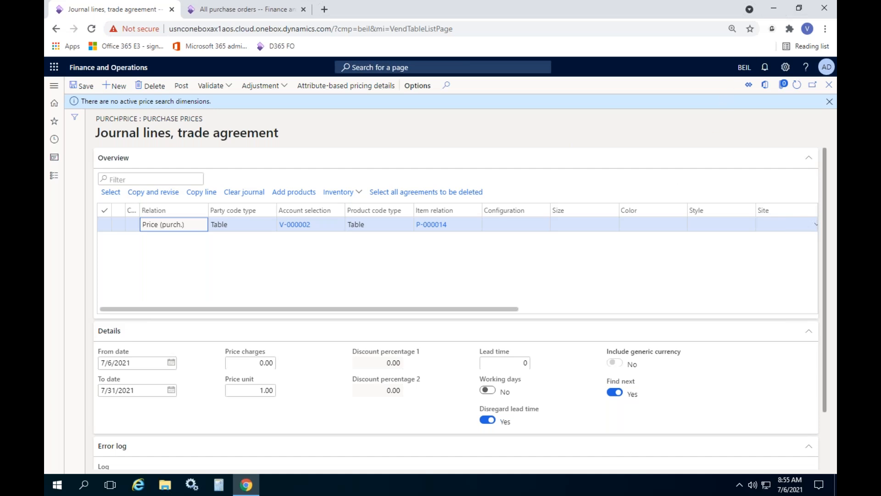
Step: Set the quantity range of the JBL Speaker journal line from 1 to 100
left_click(829, 102)
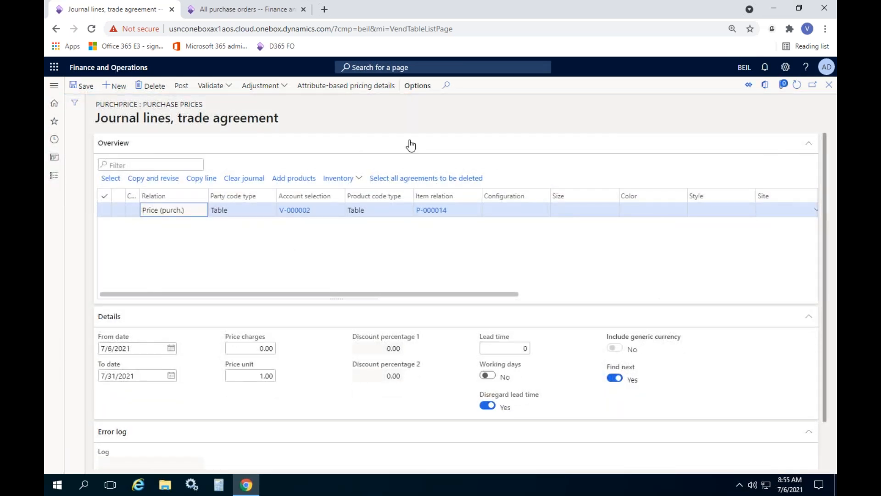
left_click_drag(341, 295, 586, 295)
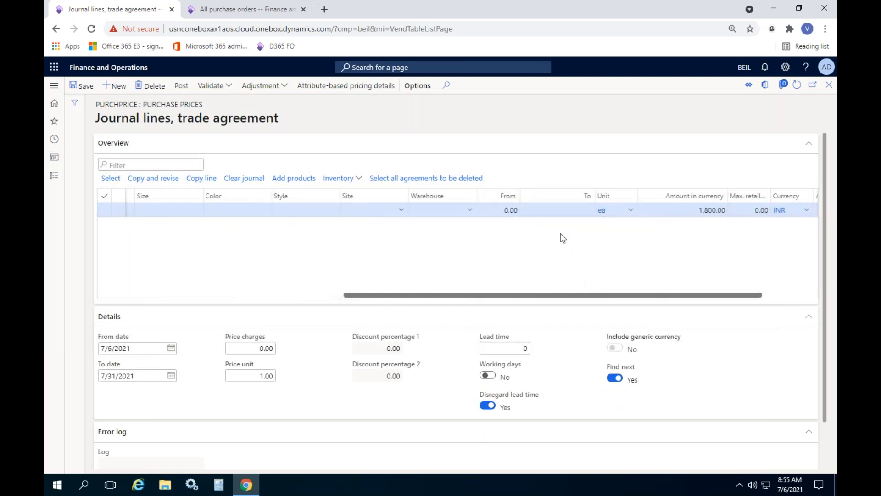
left_click(499, 210)
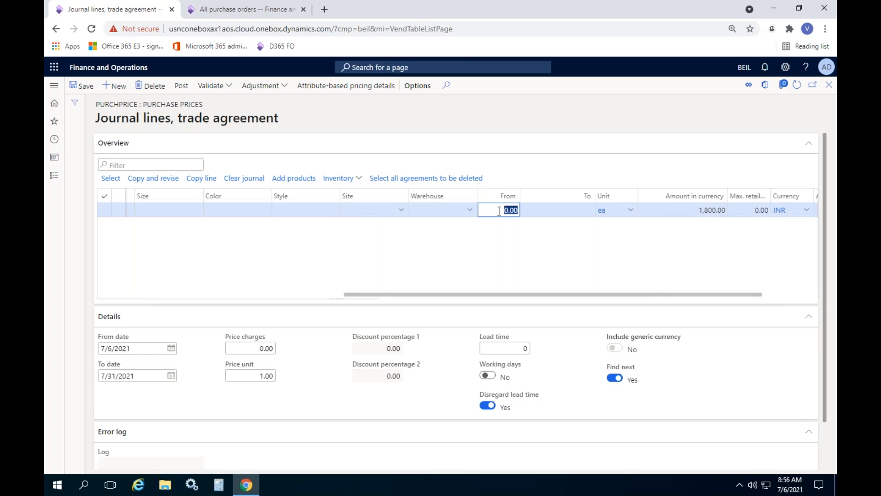
type("1")
key("Tab")
type("100")
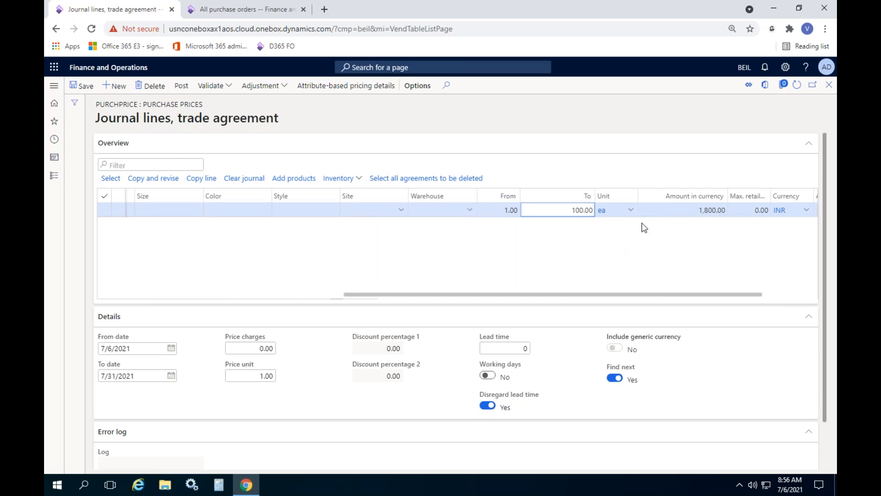
left_click(683, 206)
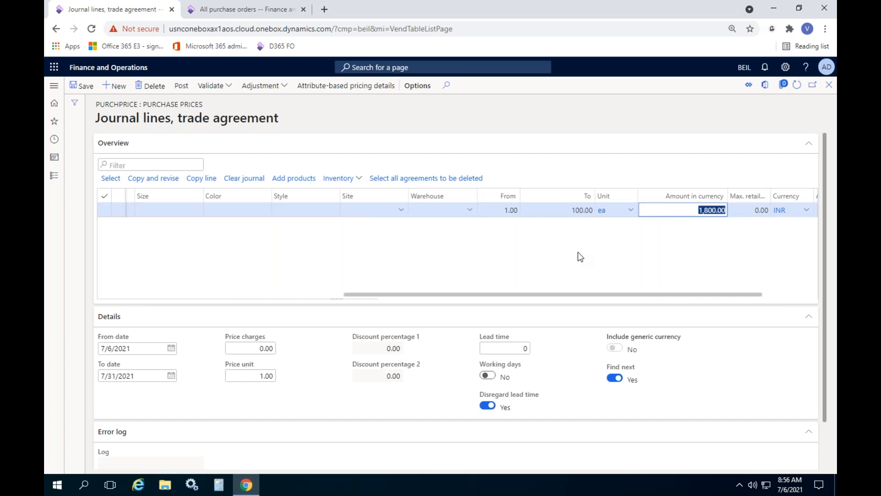
Step: Add a second Price (purch.) journal line with party code type Table for vendor Acme Office Supplies and the item JBL Speaker
key("Down")
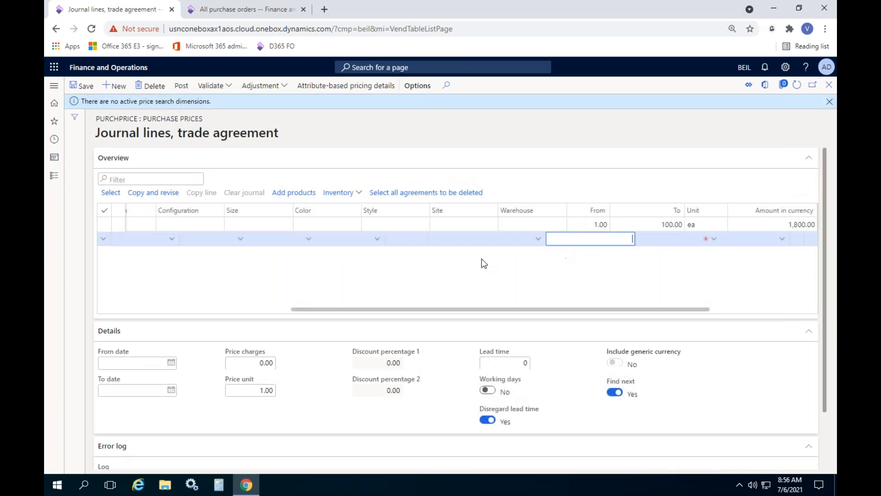
left_click_drag(539, 312, 193, 309)
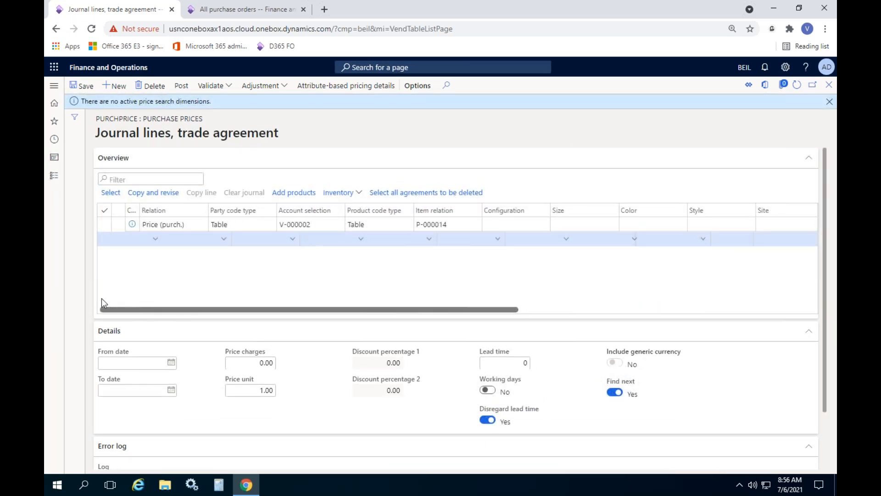
left_click(157, 239)
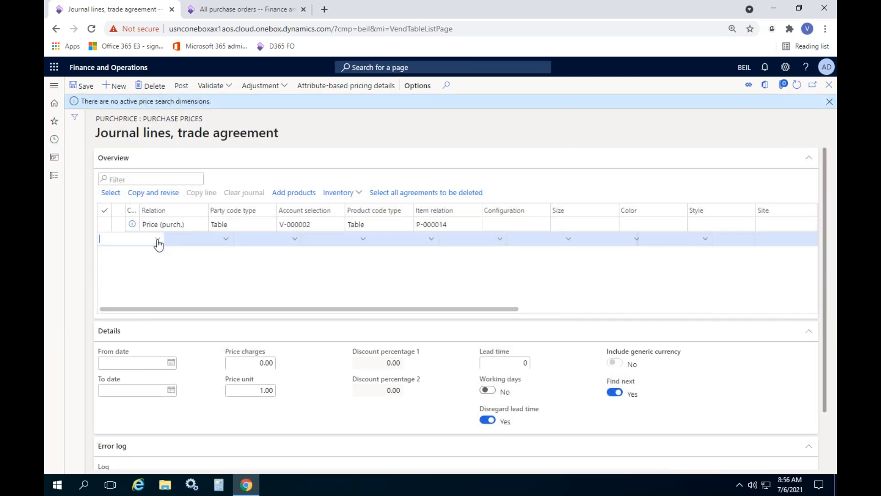
left_click_drag(189, 312, 222, 305)
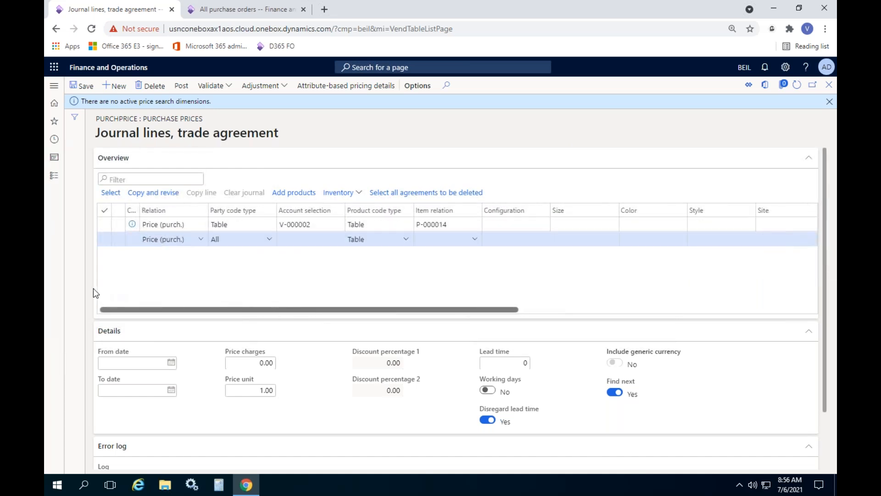
left_click(270, 239)
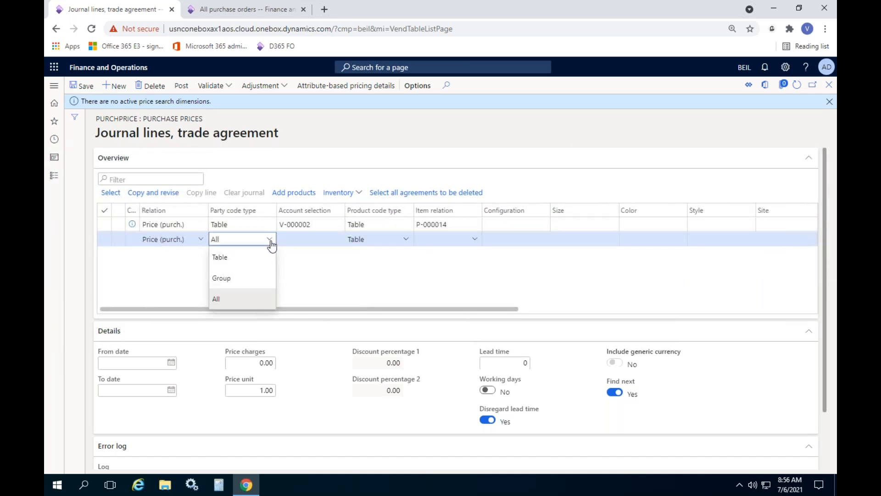
left_click(244, 257)
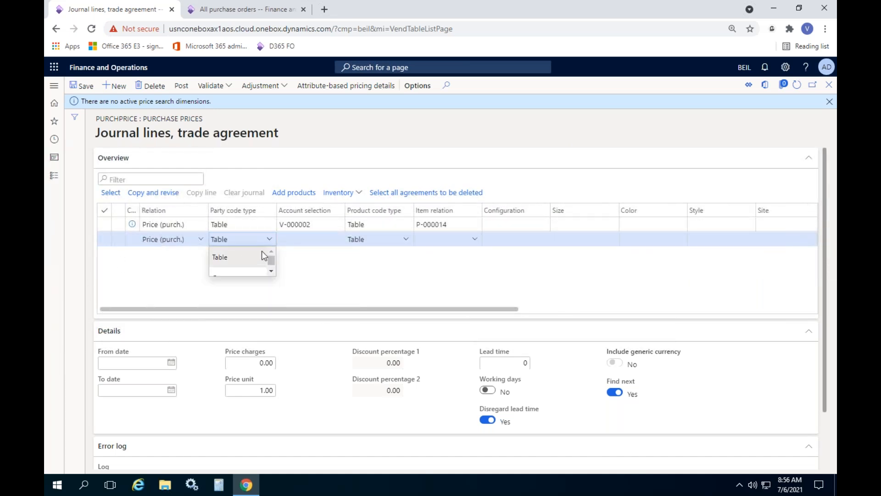
left_click(338, 239)
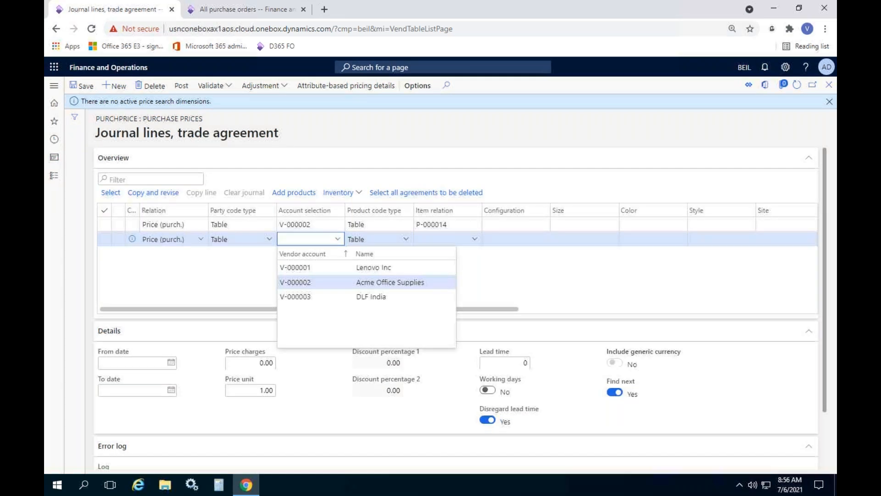
left_click(303, 283)
left_click(470, 236)
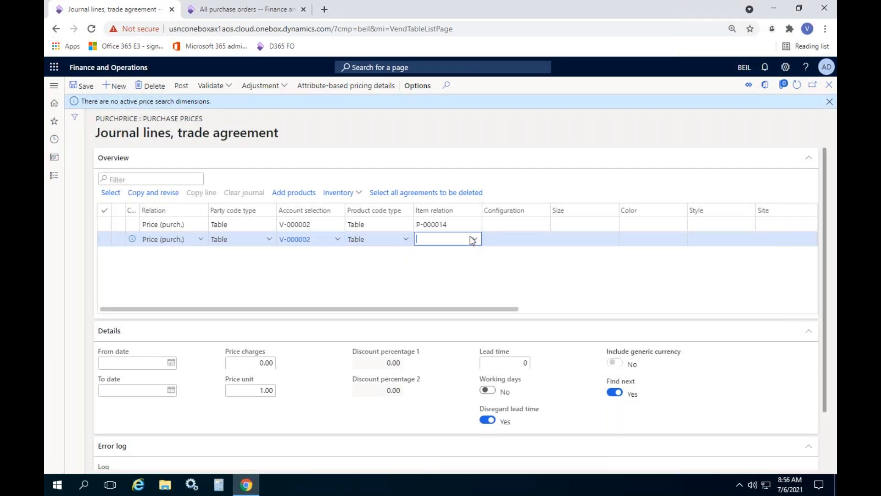
left_click(472, 238)
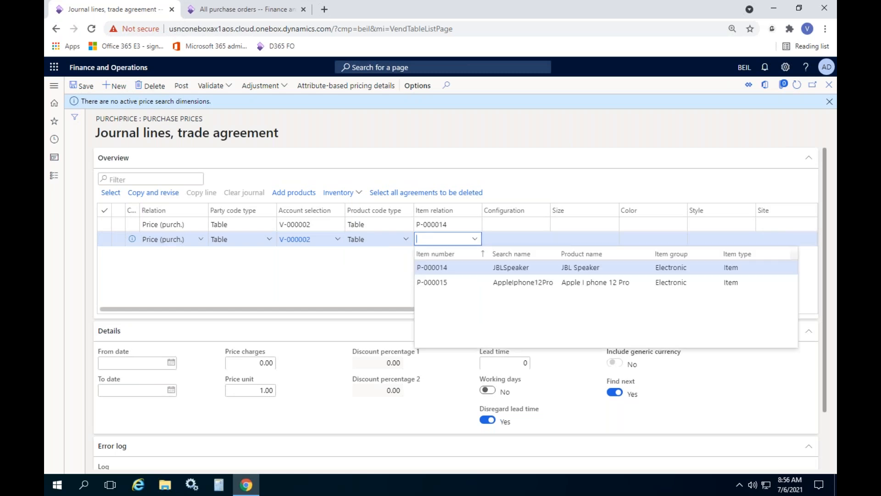
left_click(459, 269)
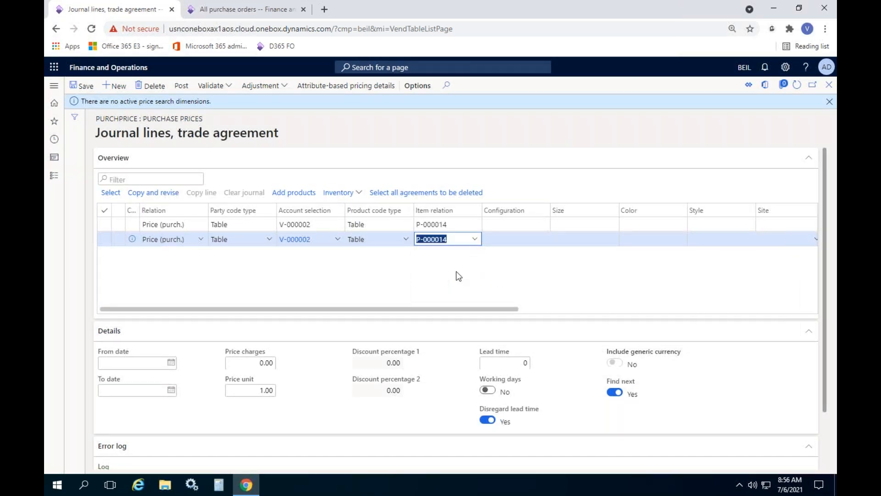
Step: Set the second line's quantity range from 101 to 200 and its amount in currency to 1,600
left_click_drag(445, 310, 653, 314)
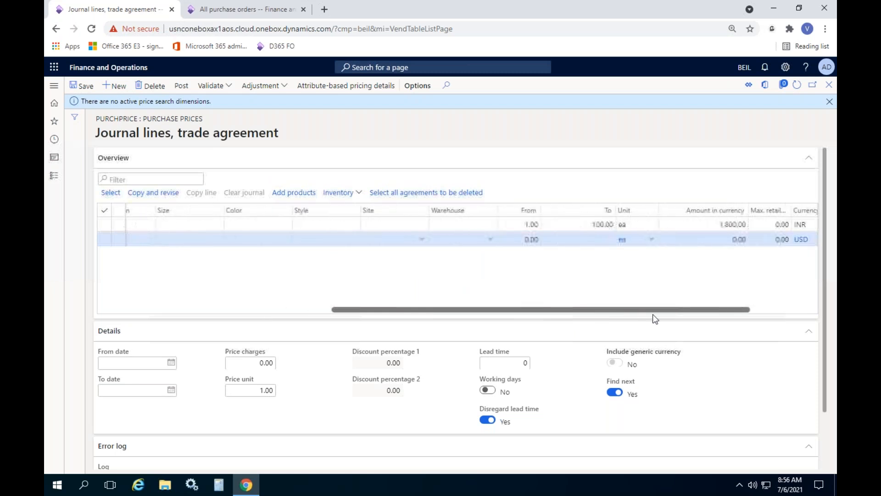
left_click(501, 241)
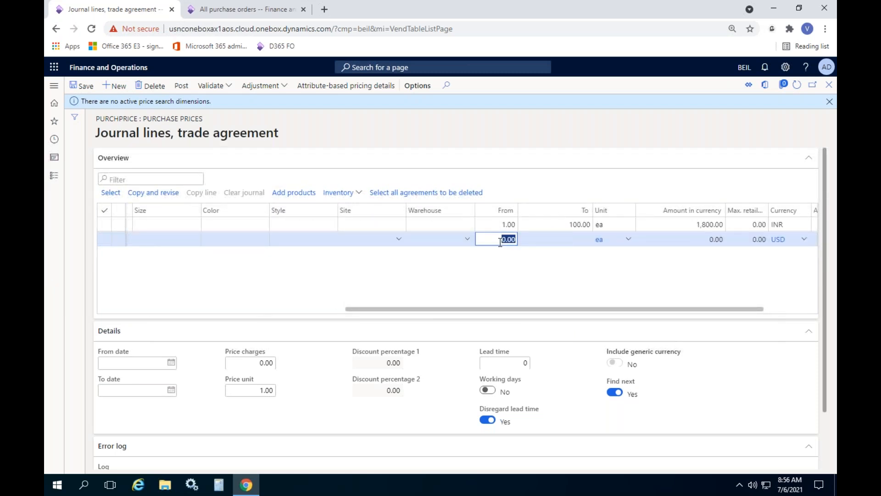
type("01")
key("BackSpace")
key("BackSpace")
type("101")
key("Tab")
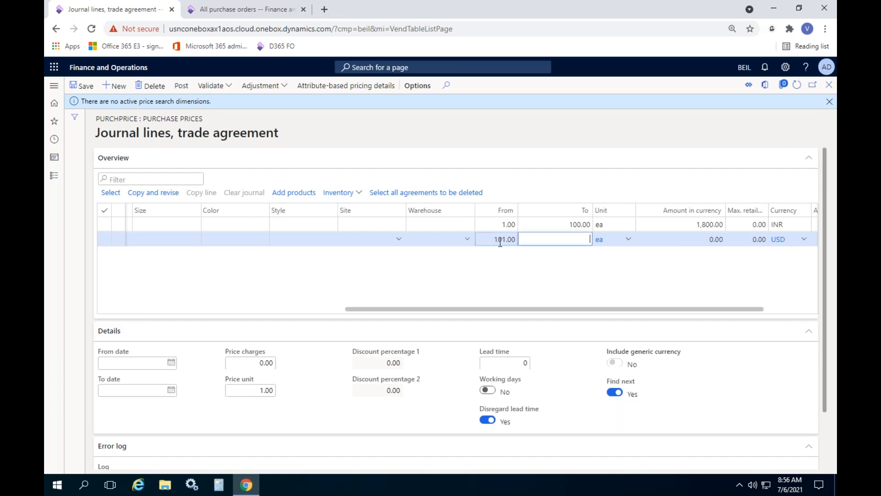
type("200")
key("Tab")
key("Tab")
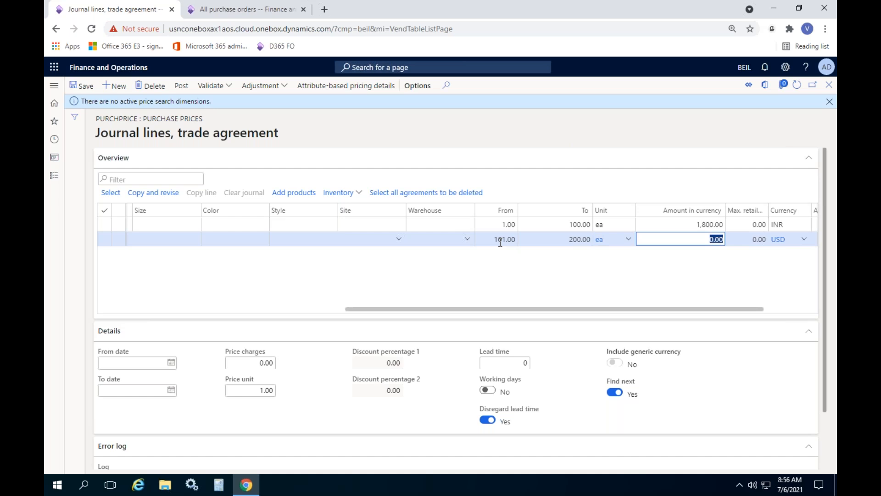
type("1600")
left_click(570, 280)
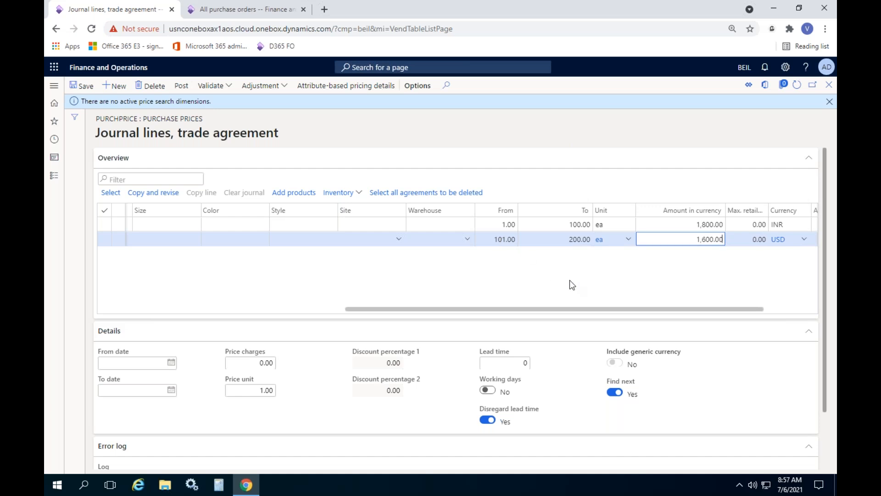
Step: Change the upper quantity limit to 101 on the first line and 201 on the second line, and refresh the journal lines
left_click(566, 224)
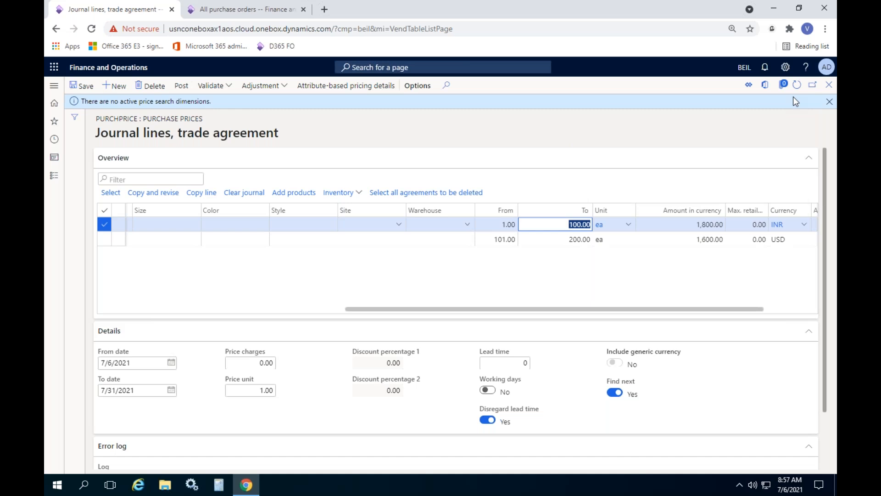
left_click(829, 101)
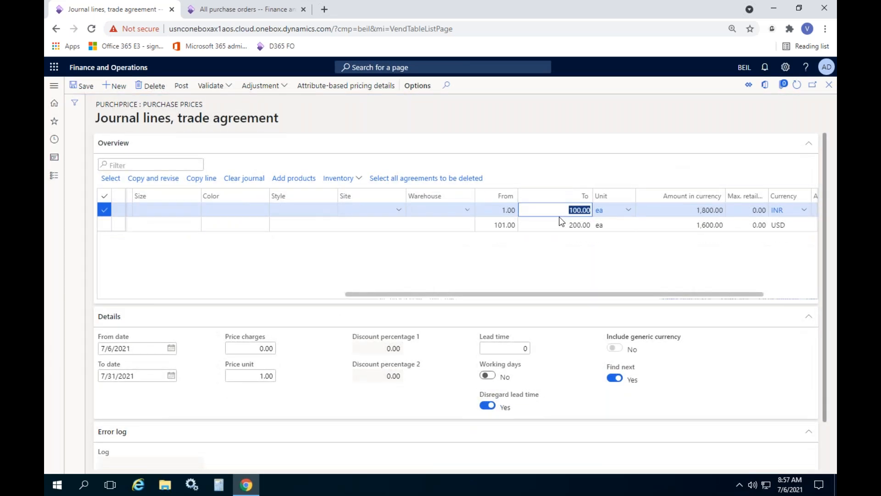
type("101")
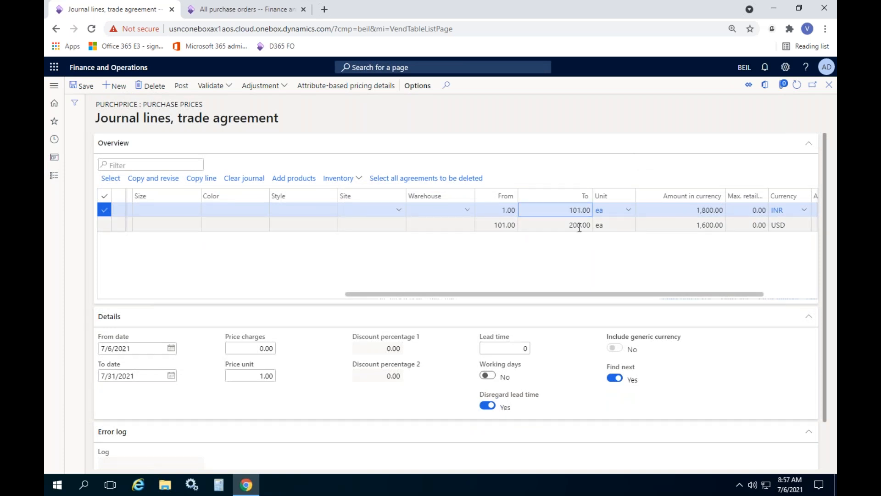
left_click(578, 225)
left_click_drag(559, 239, 593, 236)
type("20")
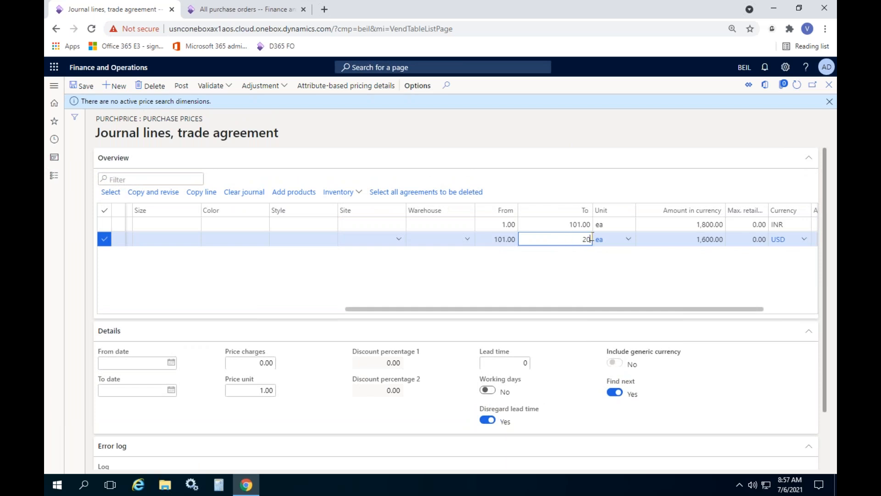
type("1")
left_click(829, 103)
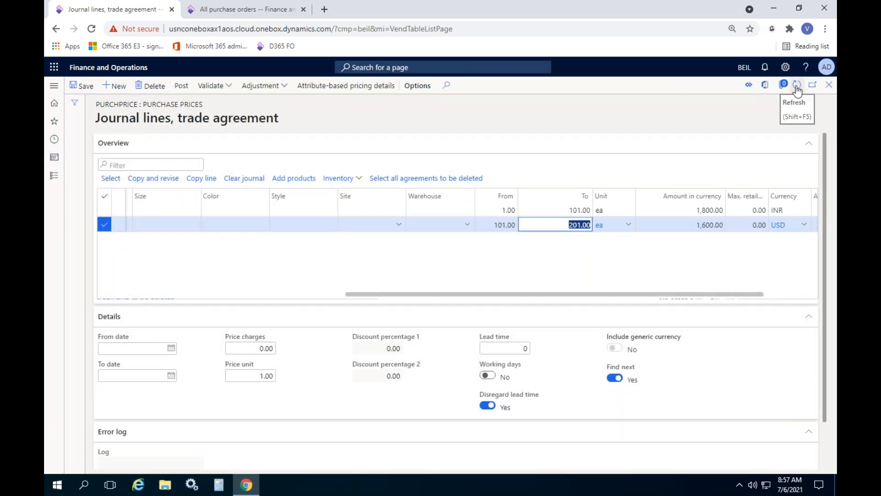
left_click(797, 88)
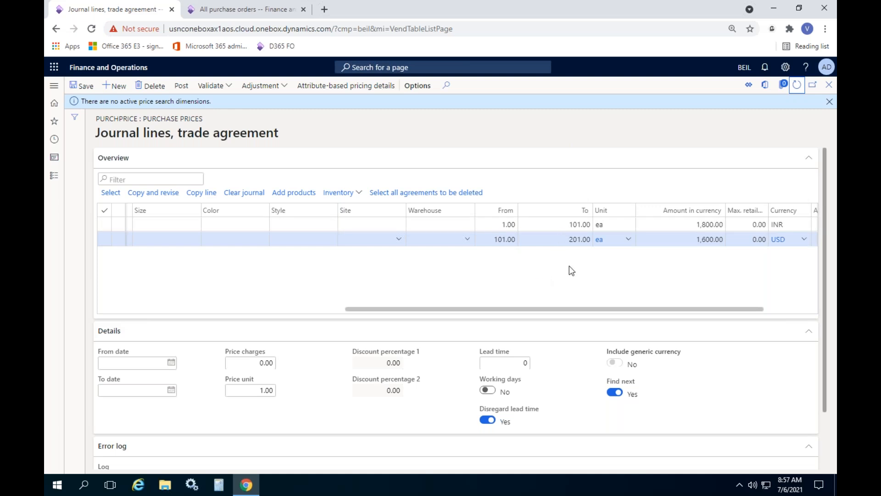
left_click(829, 102)
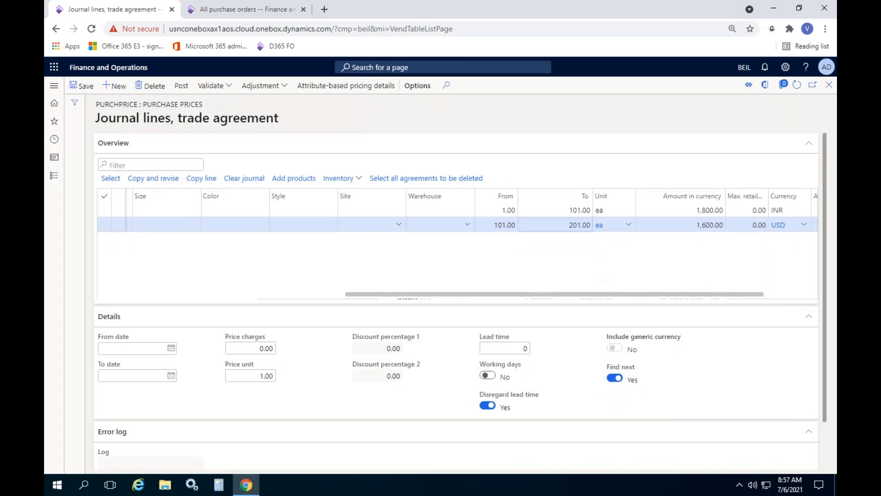
Step: Add a third Price (purch.) journal line with party code type Table for vendor Acme Office Supplies and the item JBL Speaker
left_click(569, 226)
double_click(569, 225)
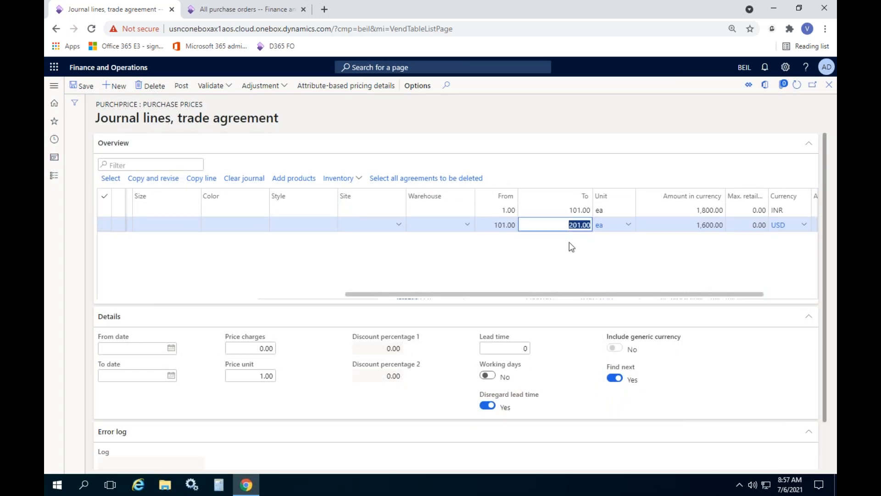
left_click(569, 243)
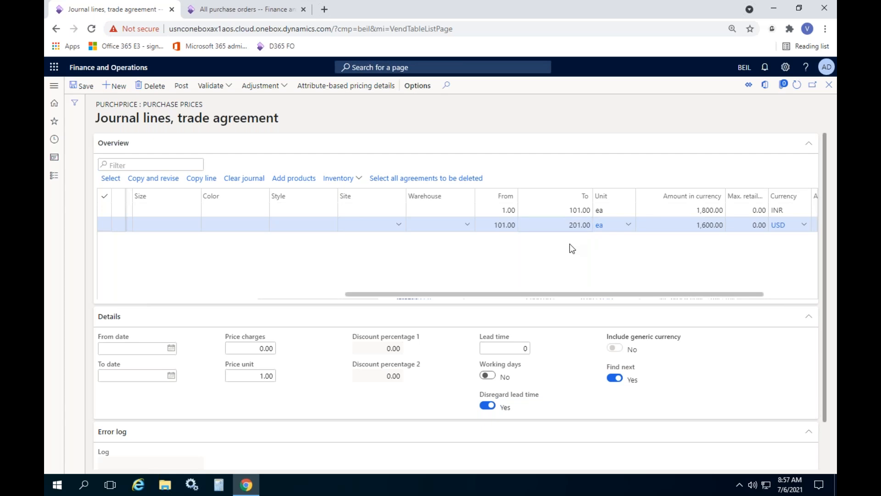
key("Down")
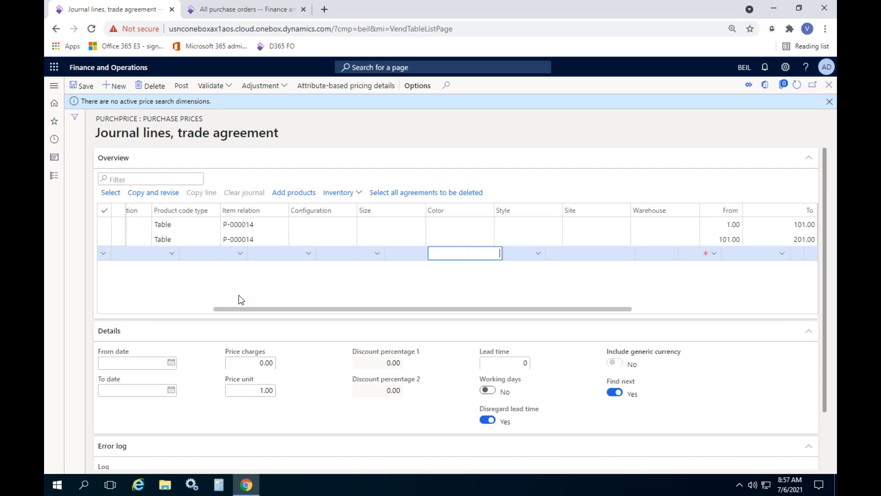
left_click_drag(244, 308, 84, 305)
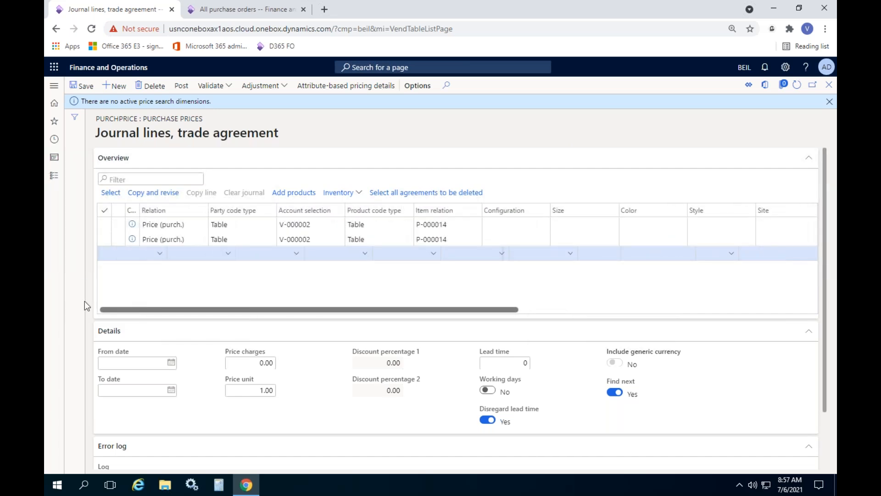
left_click(200, 253)
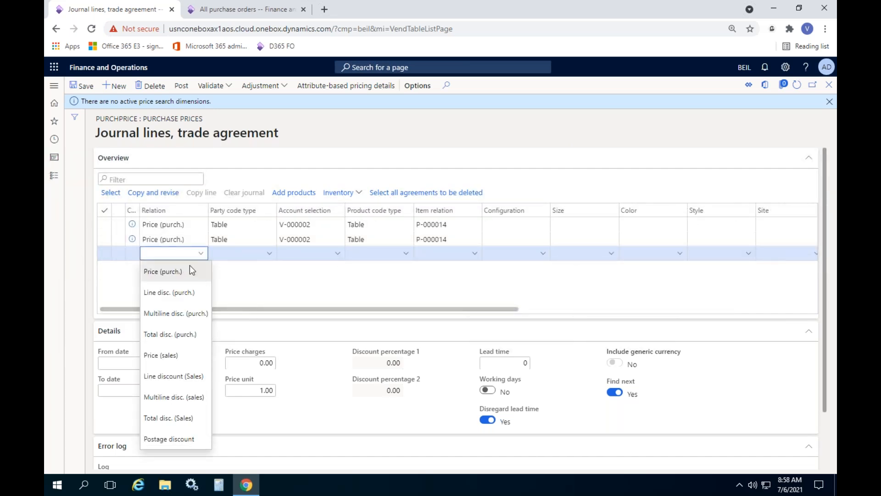
left_click(189, 271)
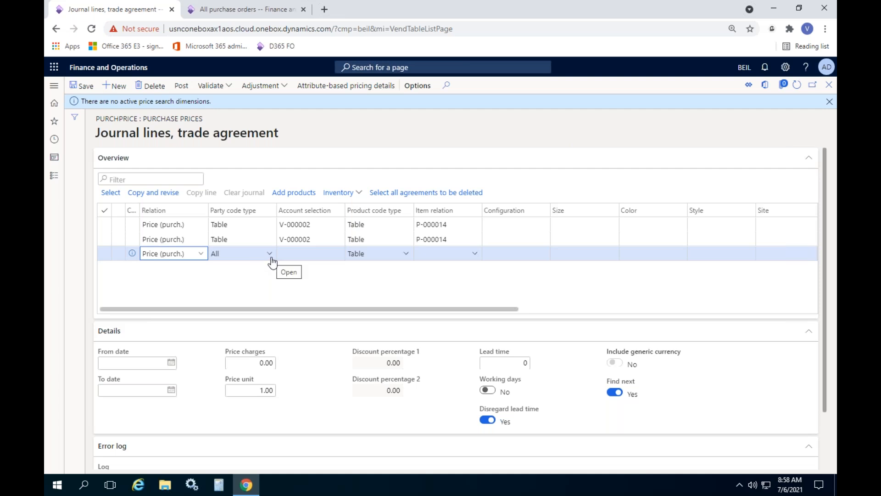
left_click(271, 258)
left_click(244, 269)
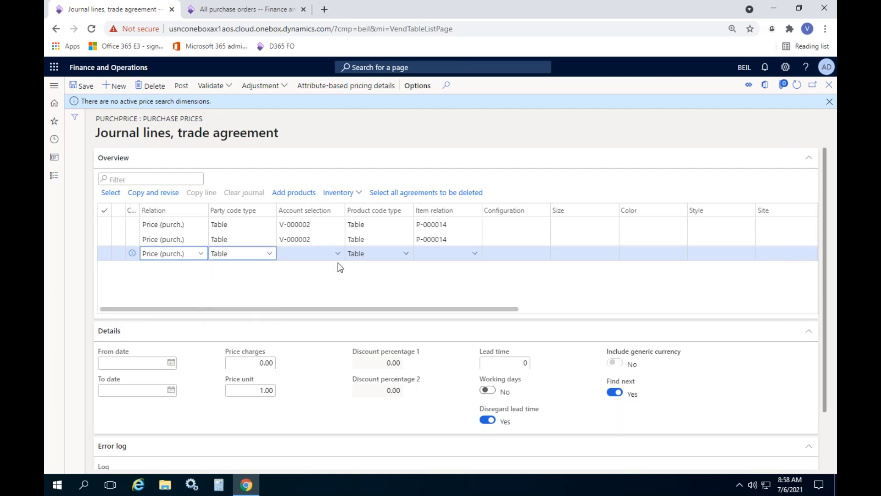
left_click(338, 254)
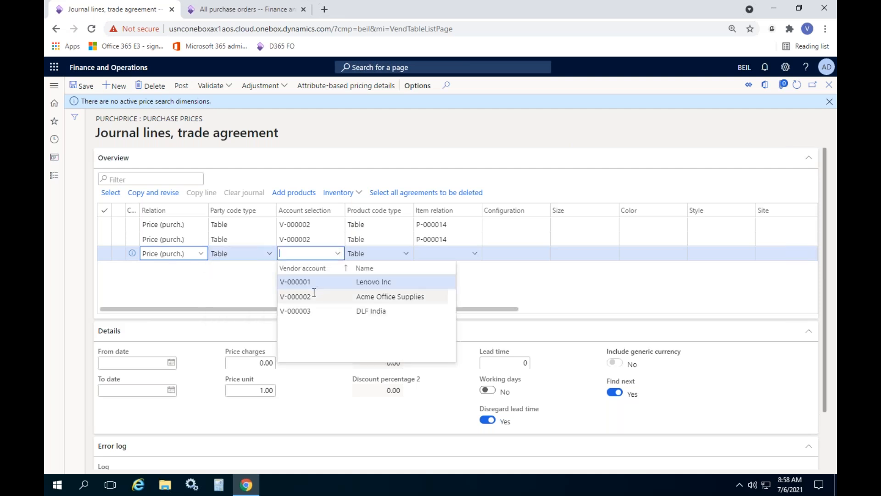
left_click(314, 295)
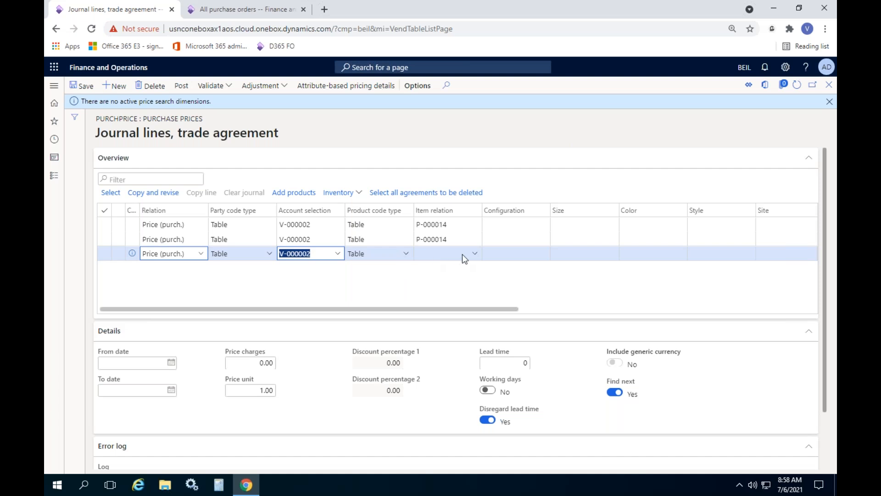
left_click(469, 254)
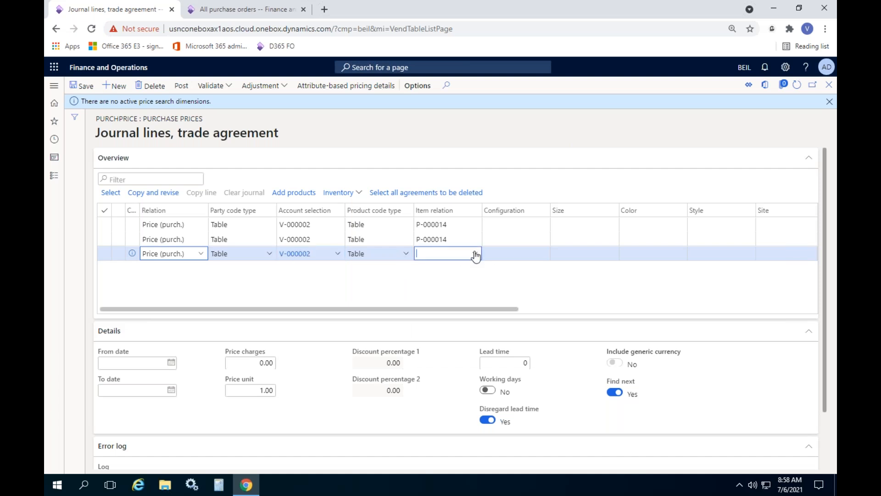
left_click(475, 254)
left_click(433, 281)
Step: Set the third line's quantity range from 201 to 99,999,999,999 and its amount in currency to 1,500
left_click_drag(371, 310, 612, 311)
left_click(525, 254)
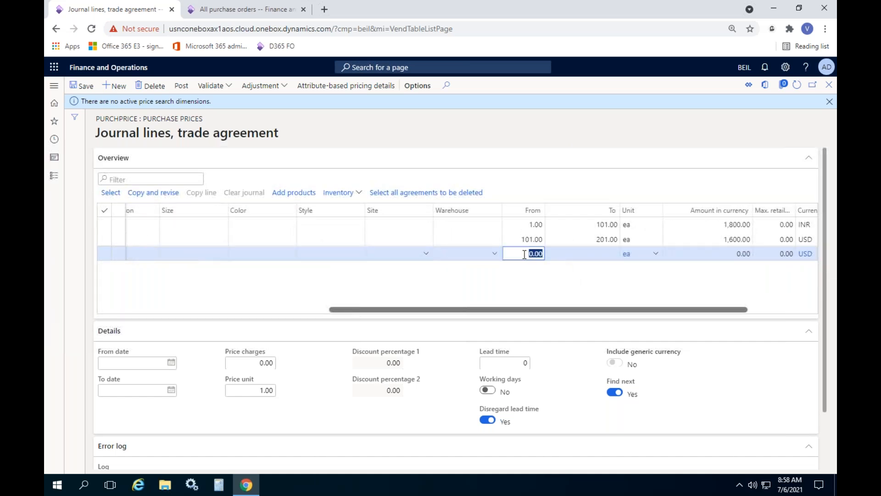
type("201")
key("Tab")
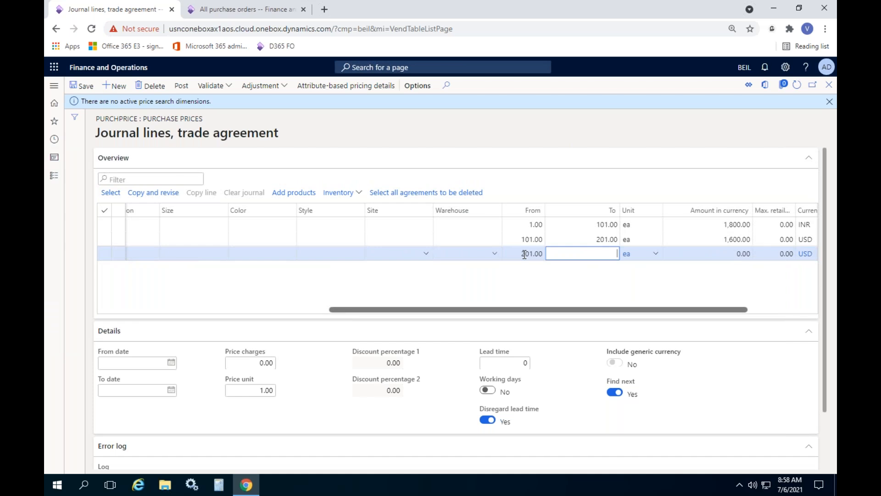
type("9999999999")
left_click(567, 282)
left_click(735, 253)
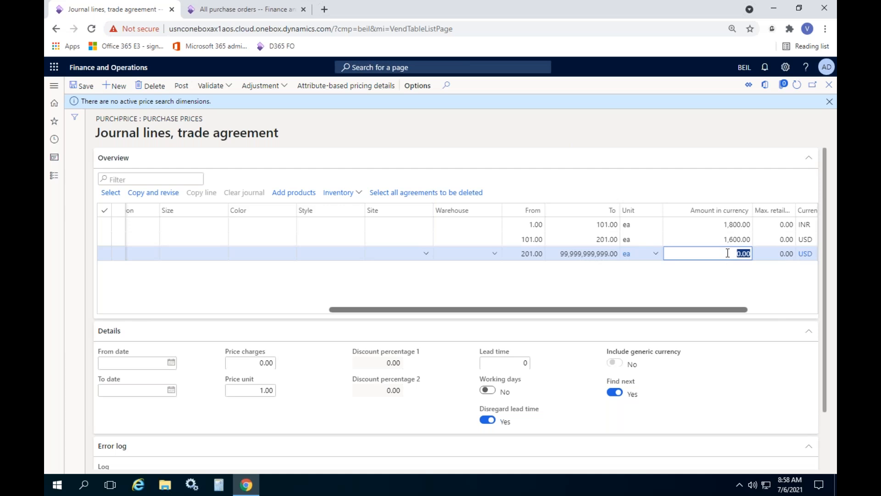
type("1500")
Step: Save the trade agreement journal lines and post the journal
left_click(83, 86)
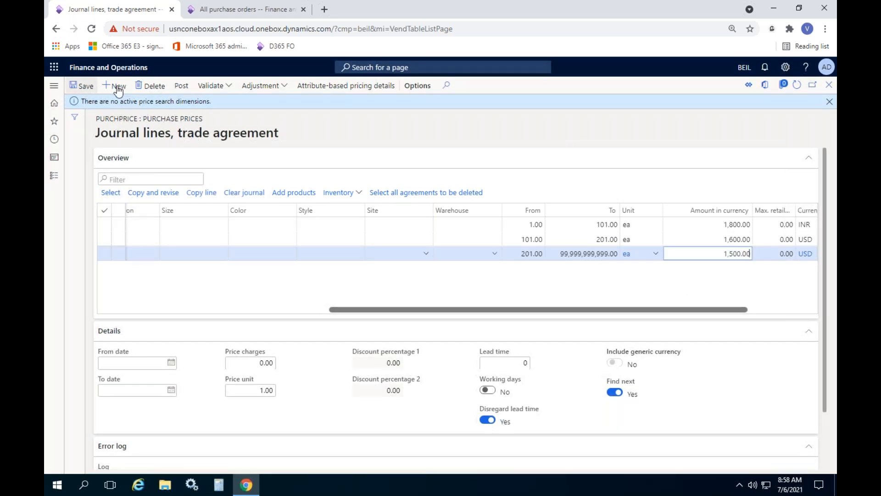
left_click(182, 87)
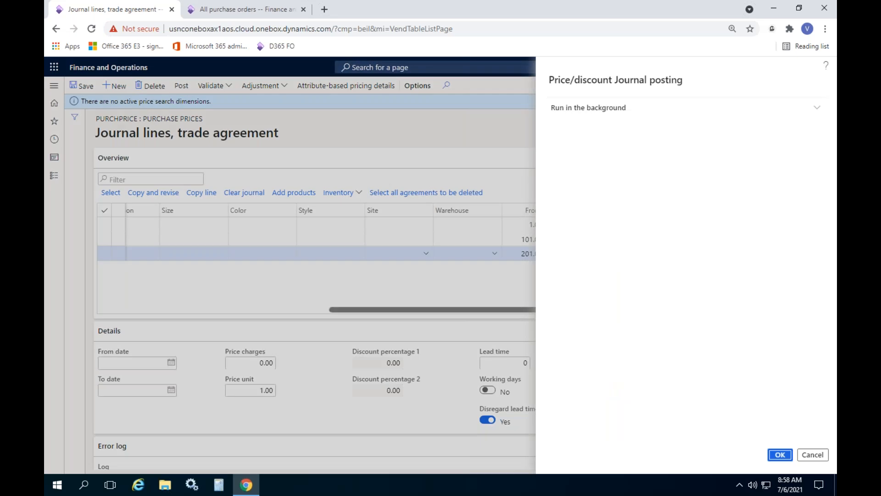
left_click(780, 454)
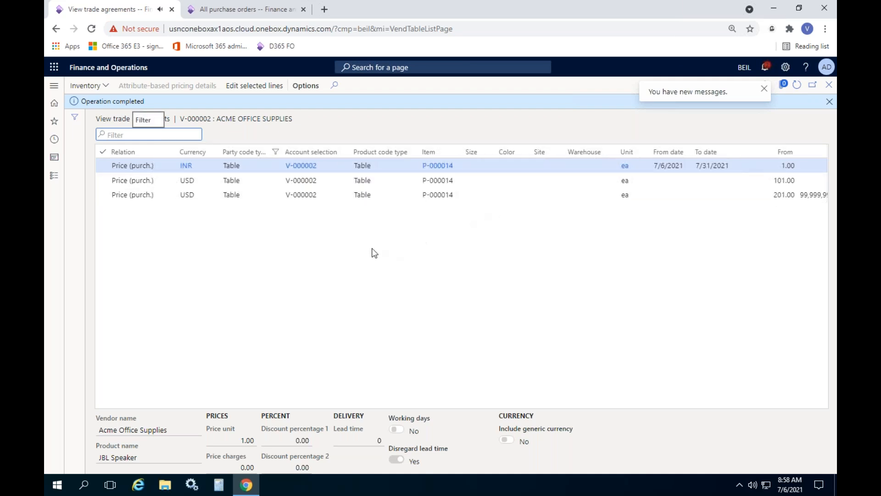
Step: Select all of the vendor's trade agreement lines and open them for editing in a PURCHPRICE journal
left_click(102, 153)
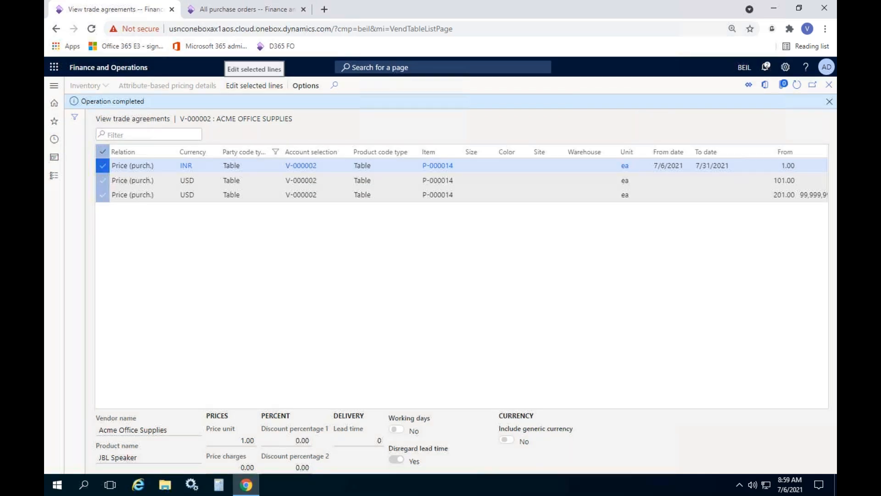
left_click(253, 90)
left_click(786, 461)
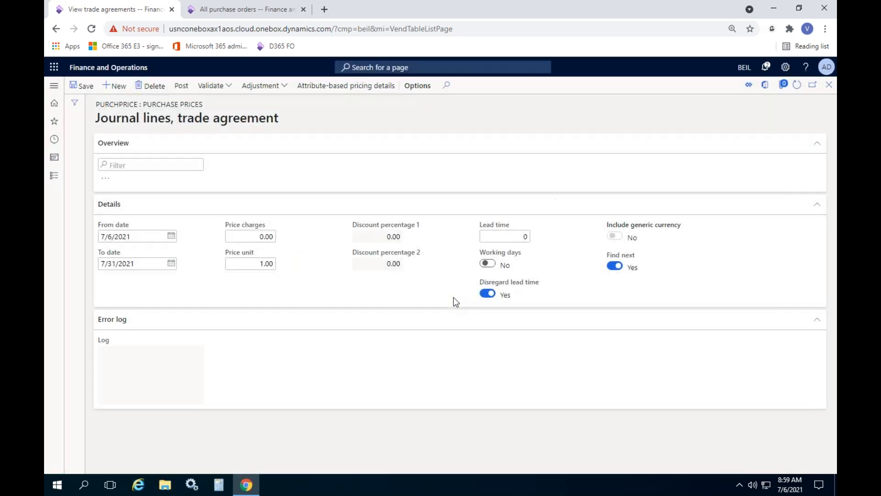
Step: Set the currency of the second and third journal lines to INR
left_click_drag(437, 310, 756, 313)
left_click(707, 240)
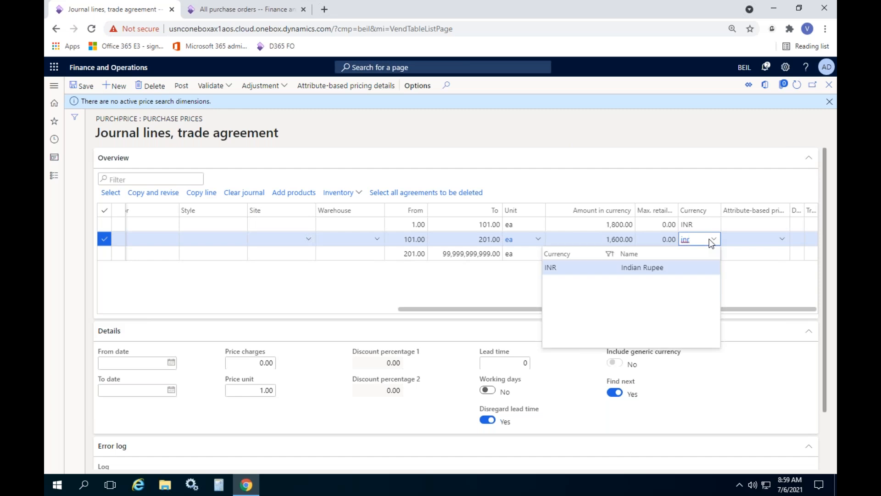
key("Return")
key("Down")
type("inr")
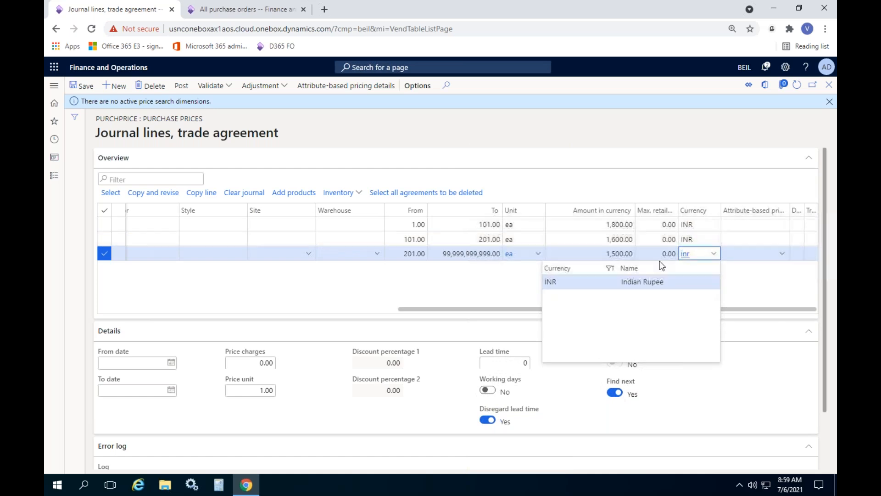
left_click(437, 294)
left_click_drag(440, 309, 688, 309)
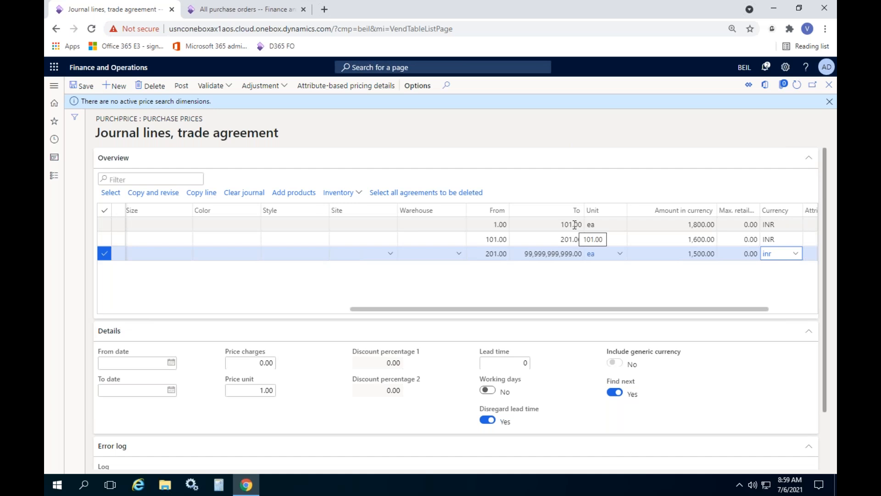
left_click(551, 224)
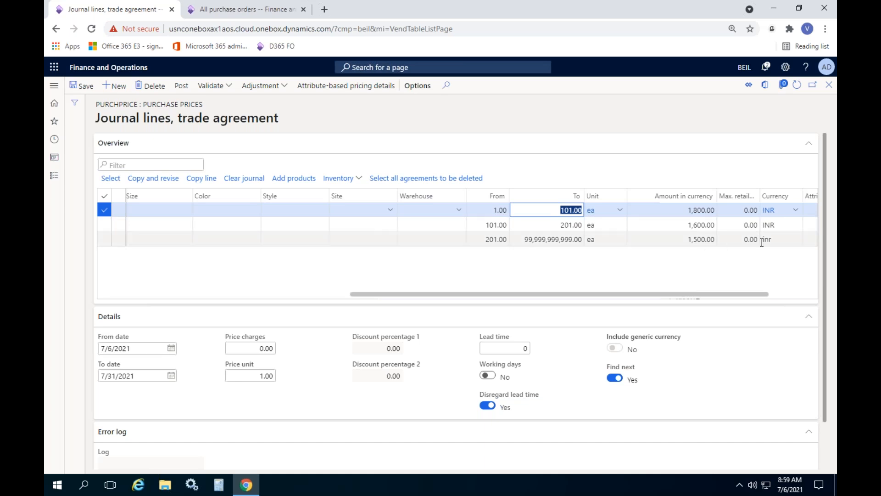
left_click(784, 239)
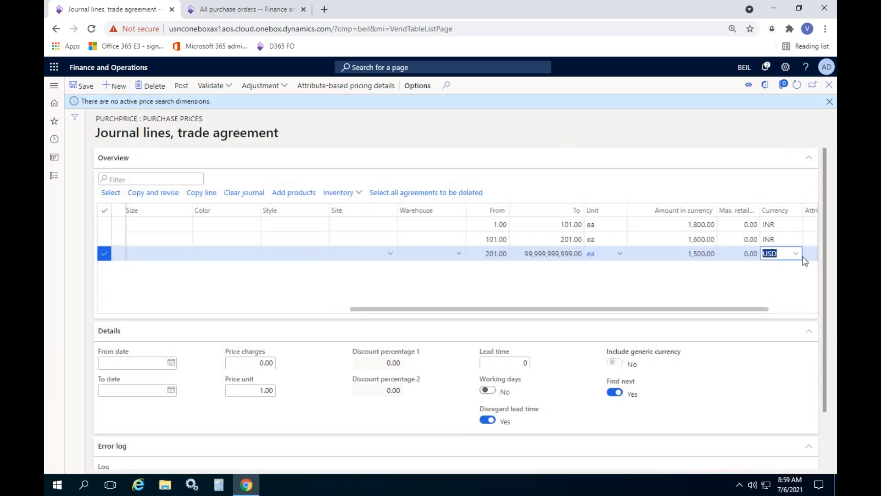
type("in")
left_click(761, 282)
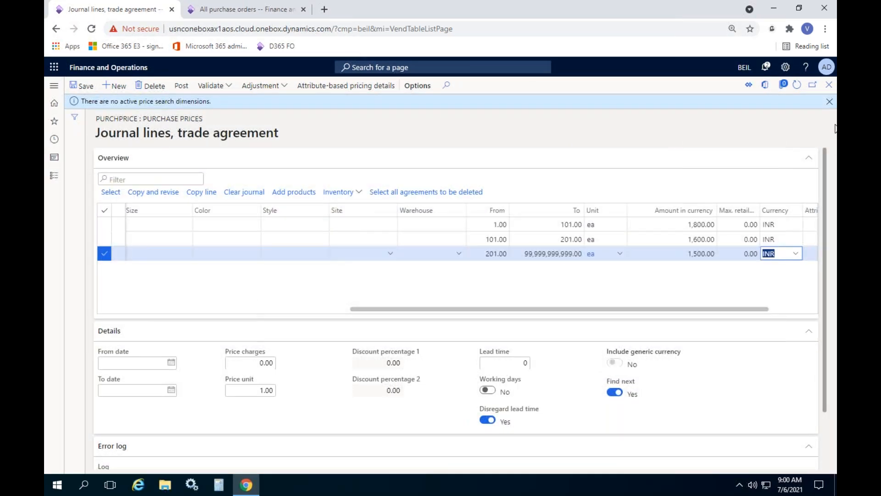
Step: Post the revised trade agreement journal and dismiss the notifications
left_click(830, 102)
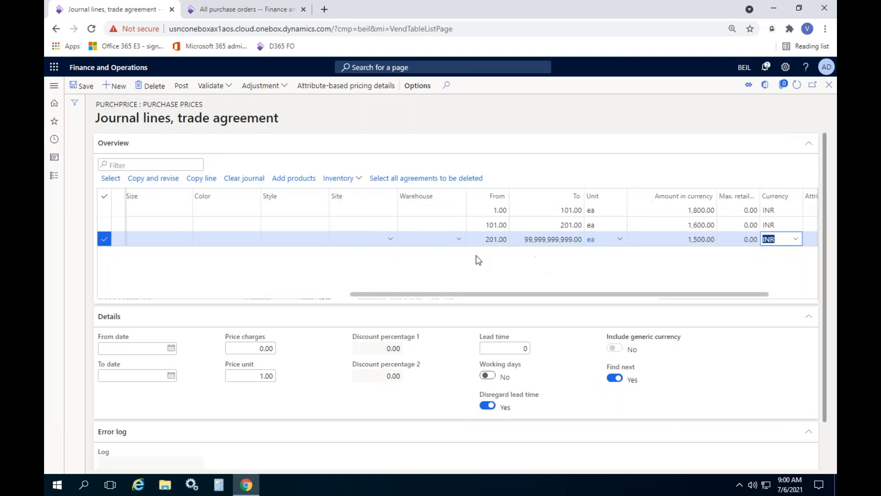
left_click(182, 86)
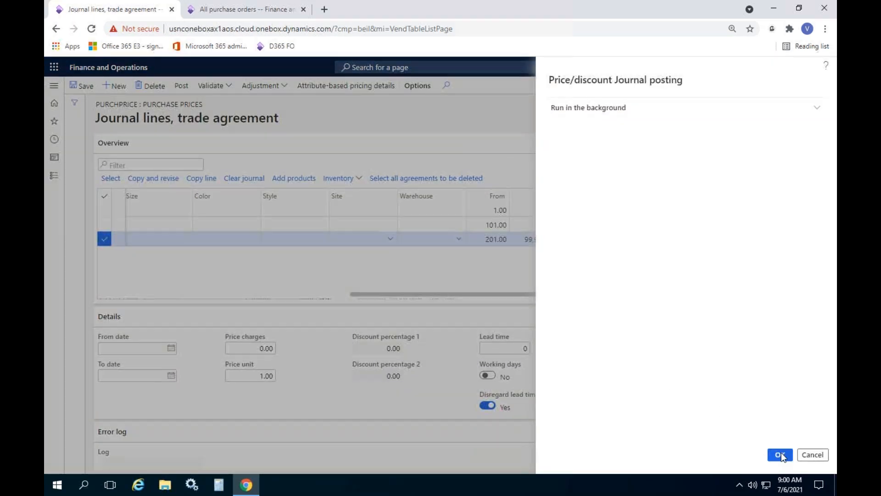
left_click(782, 454)
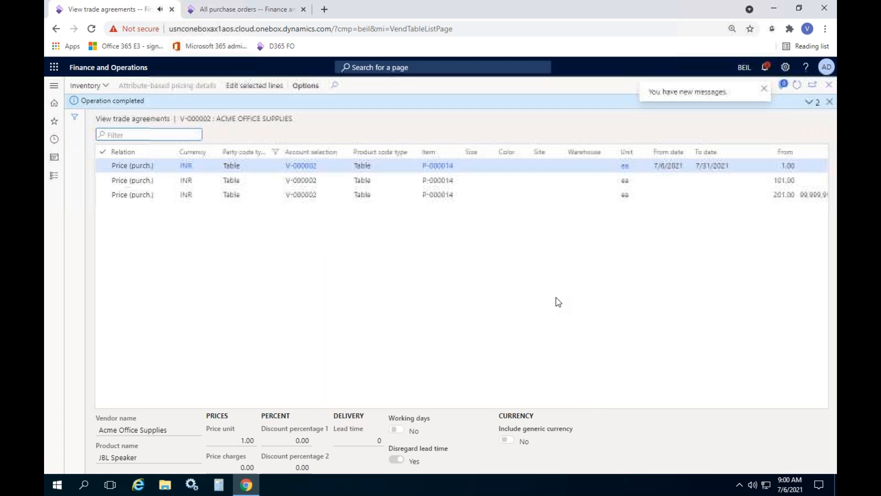
left_click(829, 102)
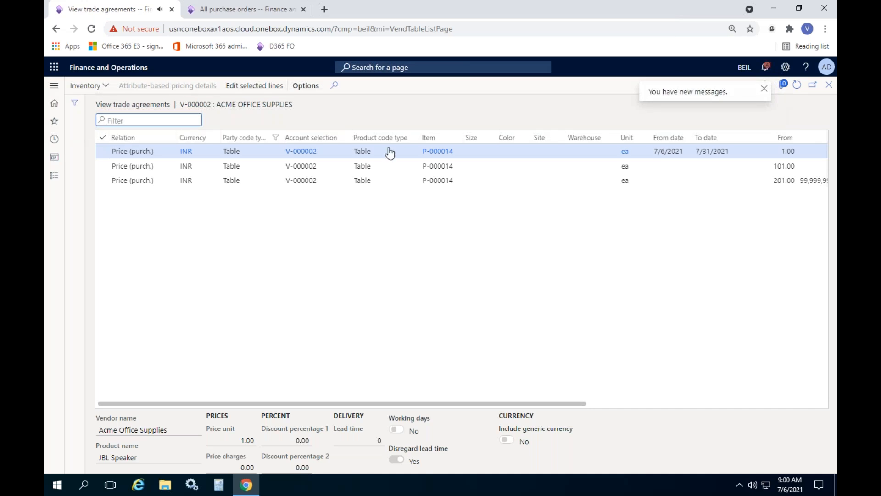
left_click(830, 85)
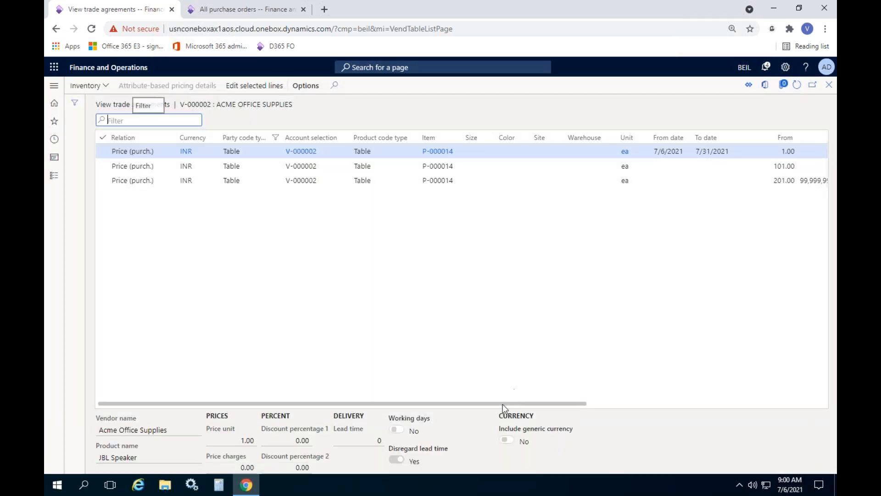
Step: Examine the quantity ranges and amounts of the posted trade agreement lines for Acme Office Supplies
left_click_drag(500, 402, 570, 404)
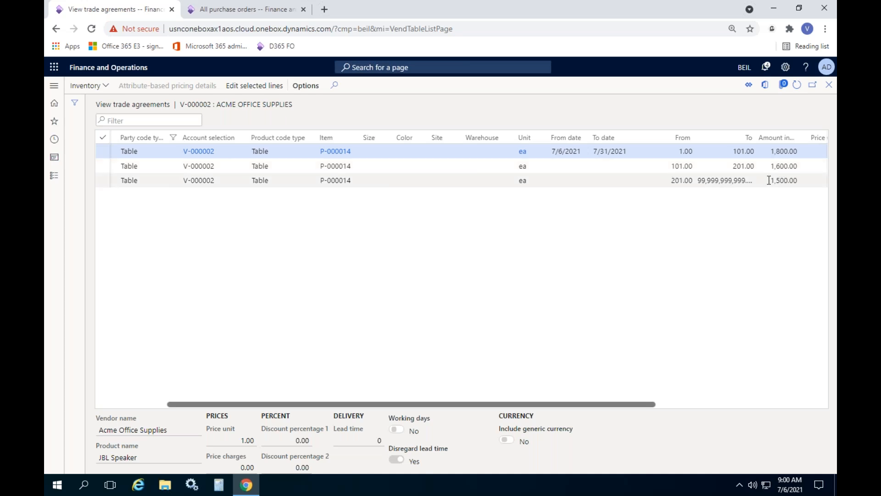
left_click(791, 175)
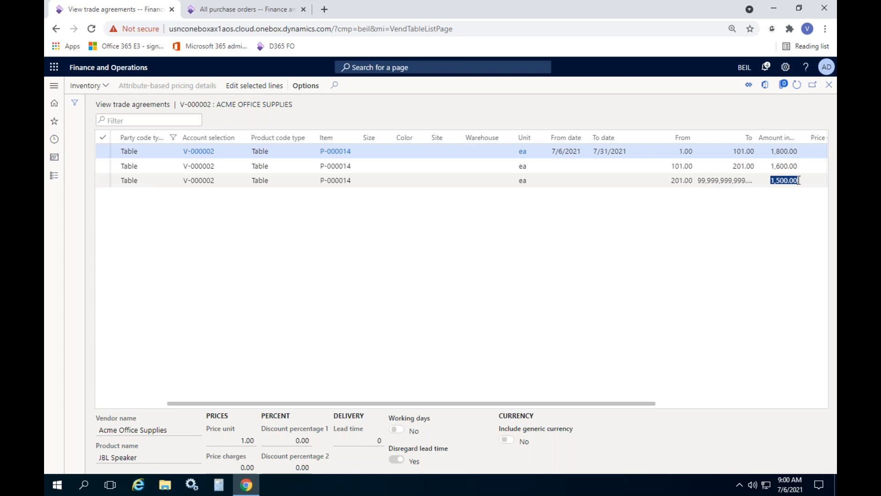
left_click(586, 276)
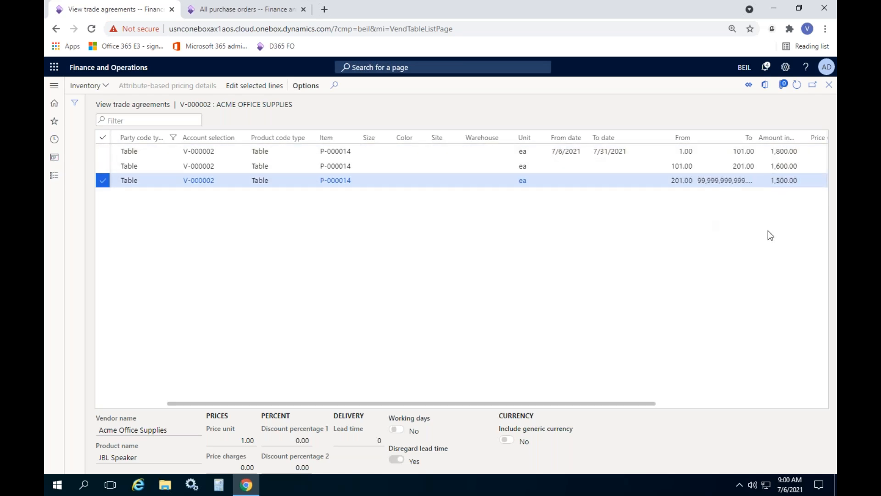
Step: Switch to the Acme Office Supplies purchase order and add a line for the item JBL Speaker
left_click(238, 9)
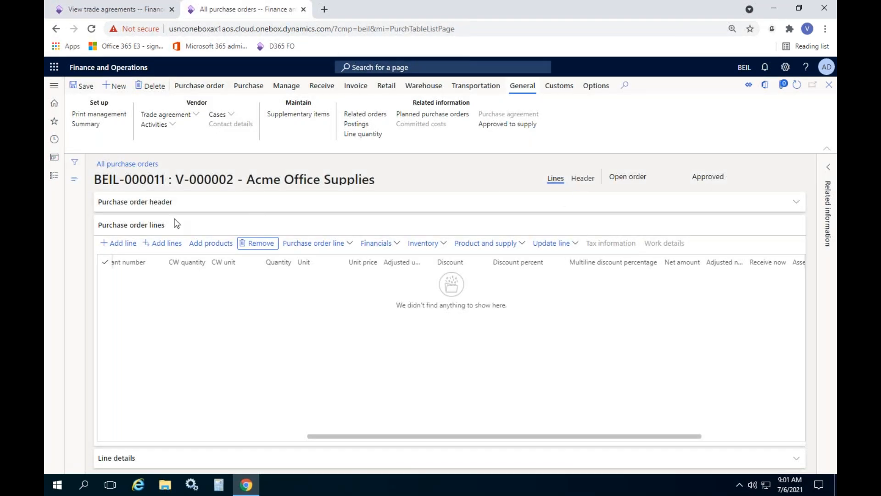
left_click(124, 245)
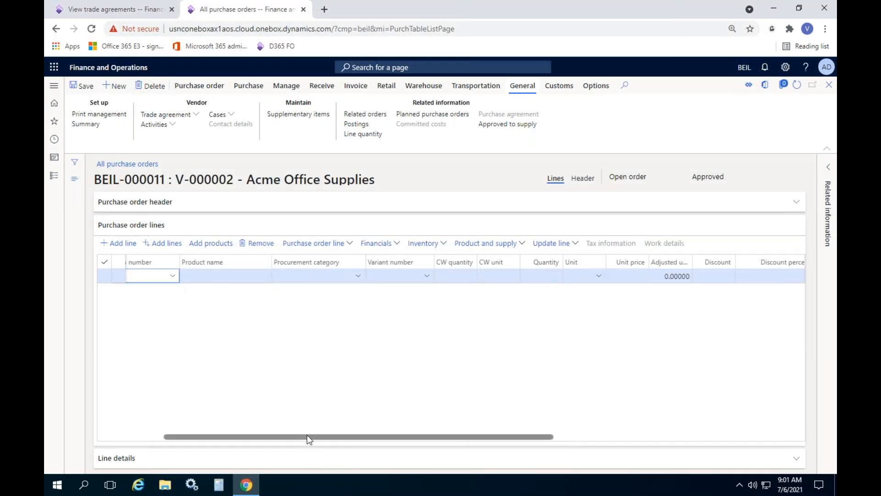
left_click_drag(307, 436, 244, 436)
left_click(287, 276)
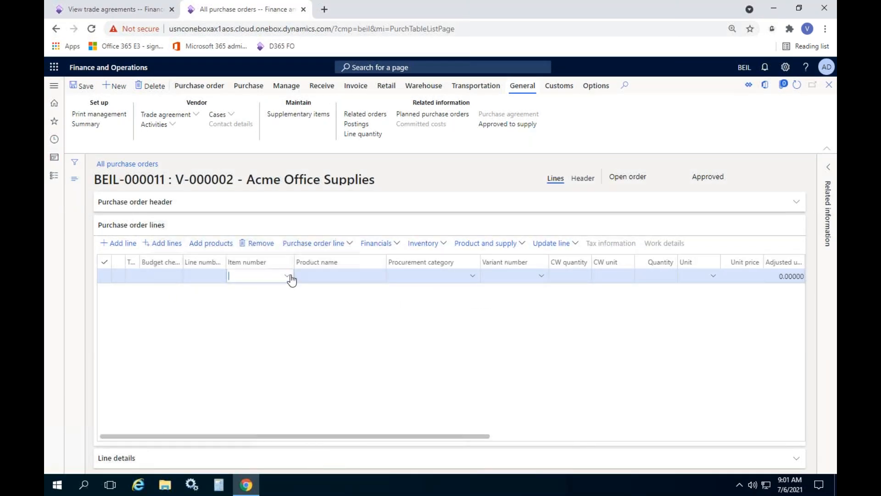
left_click(257, 304)
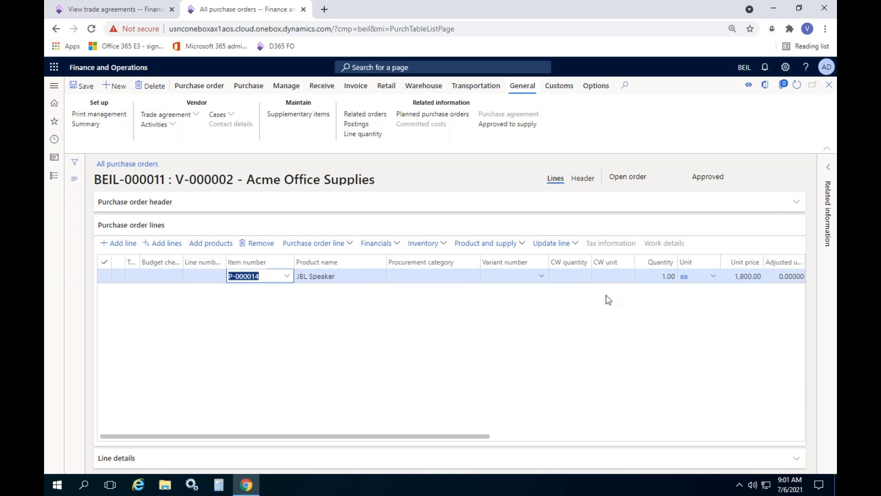
Step: Try quantities of 100, 101 and 150 on the JBL Speaker order line to check its unit price
left_click_drag(451, 436, 551, 439)
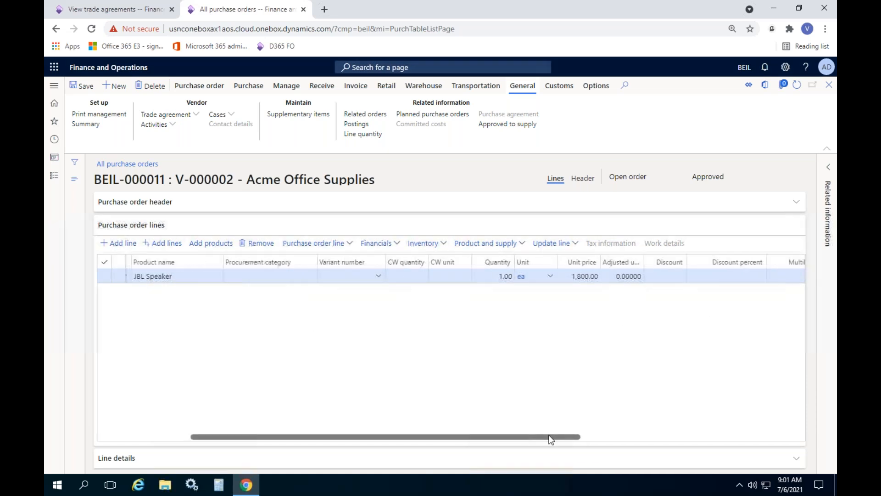
left_click(473, 278)
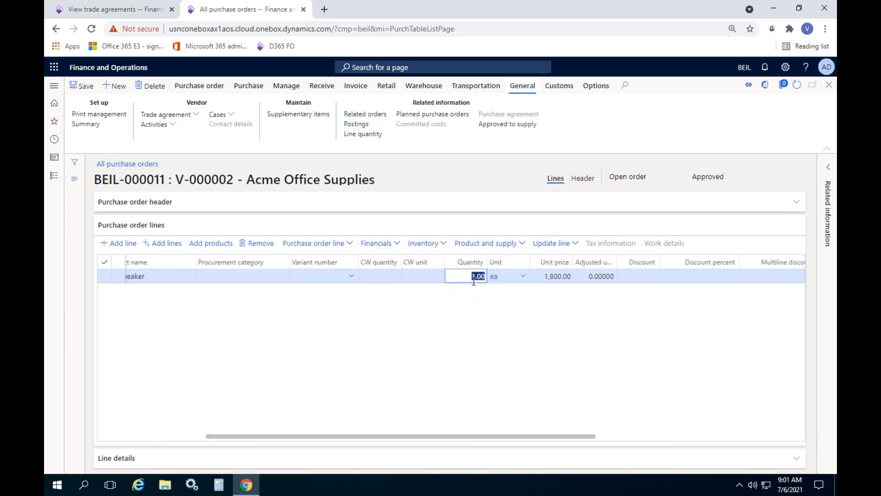
type("100")
key("Tab")
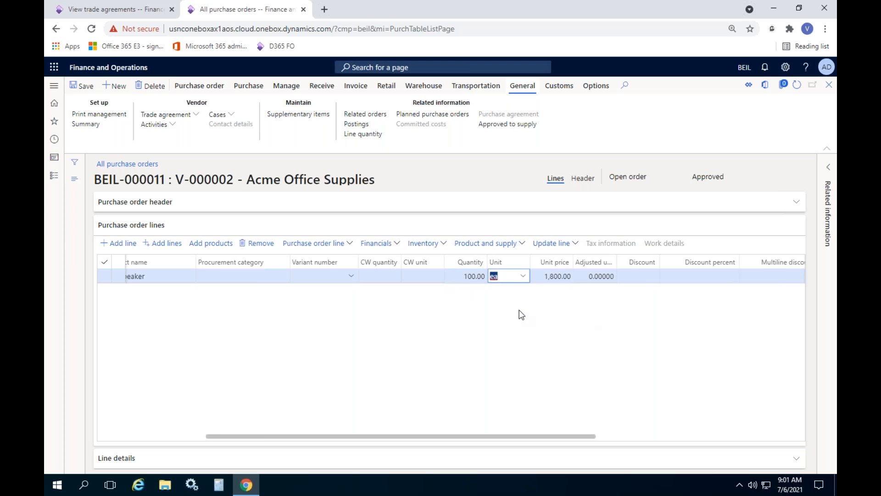
left_click(460, 278)
type("101")
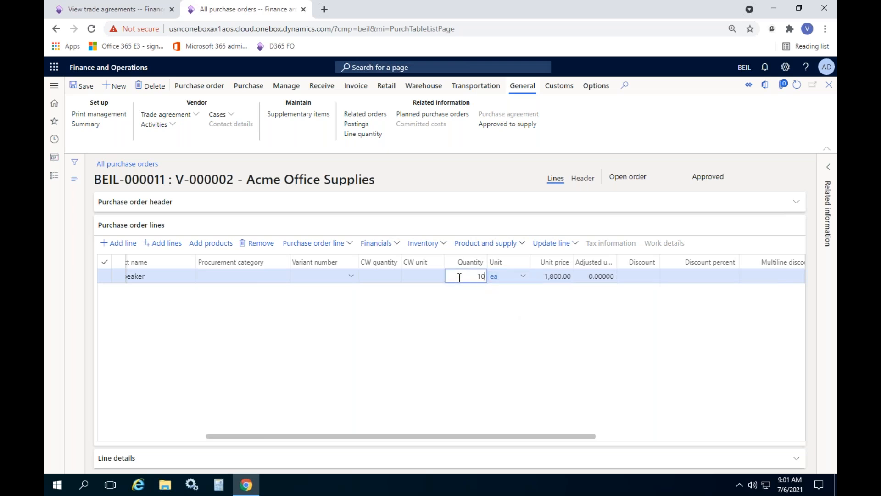
key("Tab")
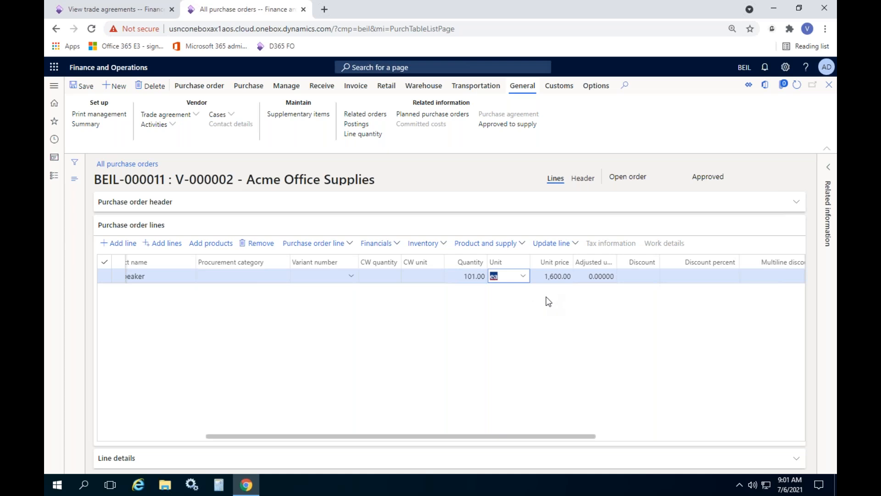
key("shift+Tab")
key("shift+Tab")
type("150")
key("Tab")
Step: Set the JBL Speaker line's quantity to 250 to check its unit price, and remove the line from the order
left_click(467, 277)
type("2")
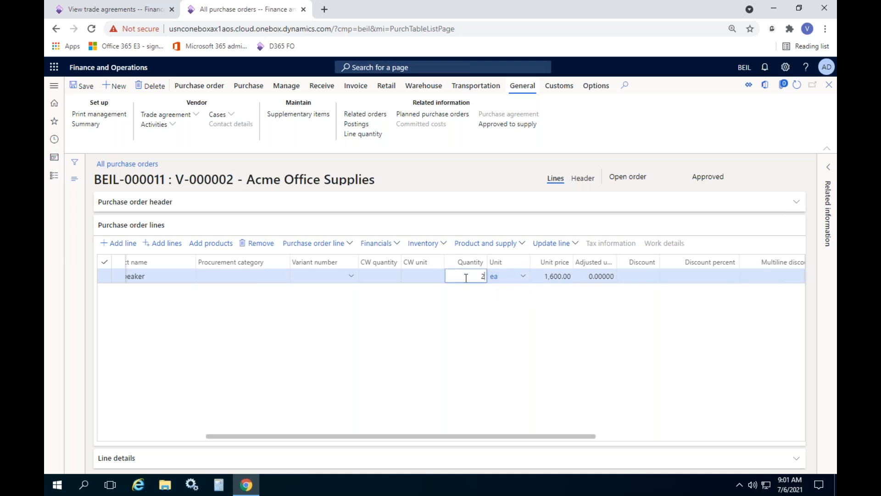
type("50")
key("Tab")
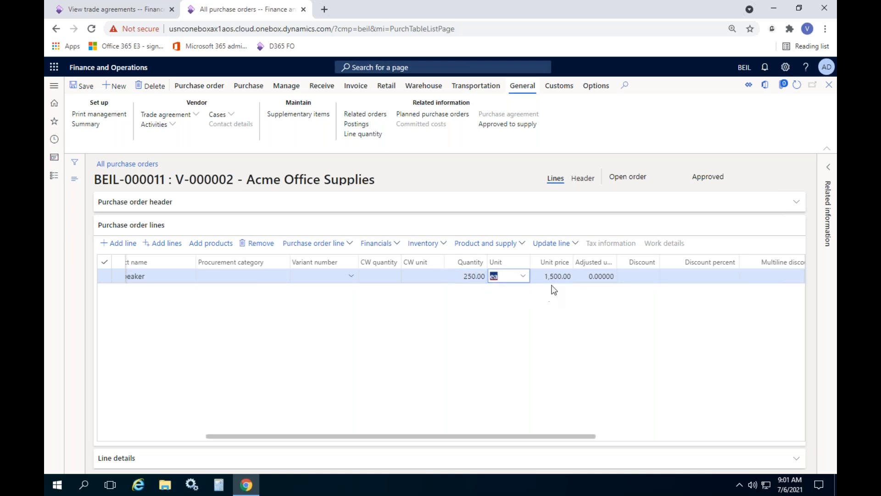
left_click(596, 323)
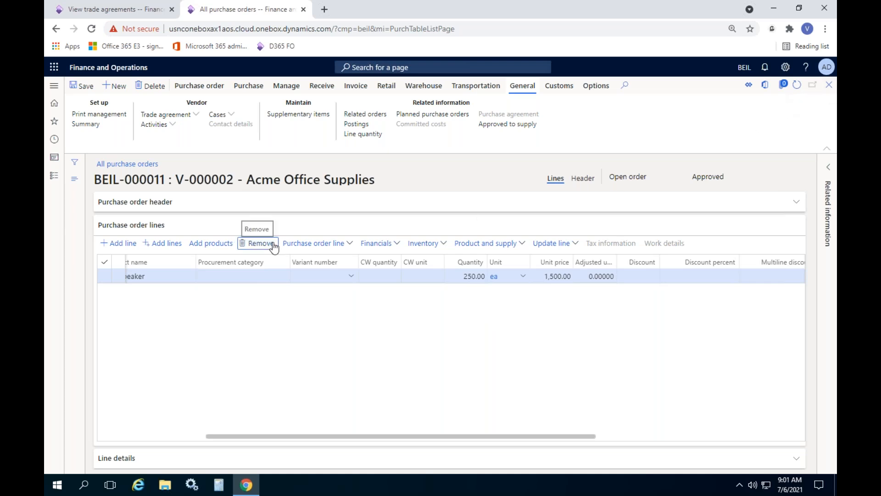
left_click(257, 243)
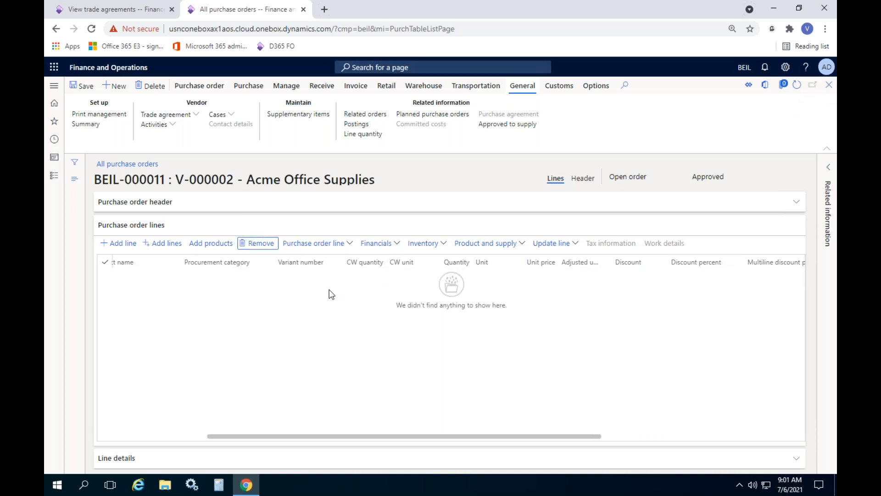
Step: Leave the Acme Office Supplies trade agreements view and open the Trade agreement journal names setup in Procurement and sourcing
left_click(118, 11)
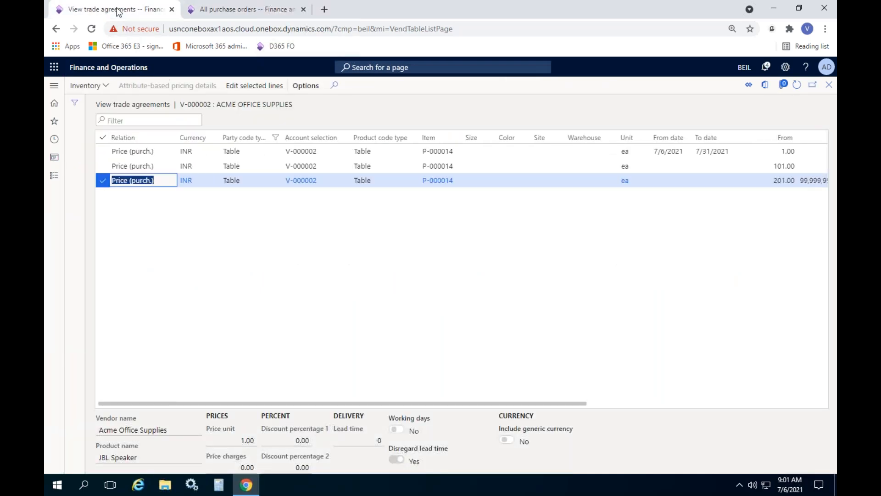
left_click(384, 269)
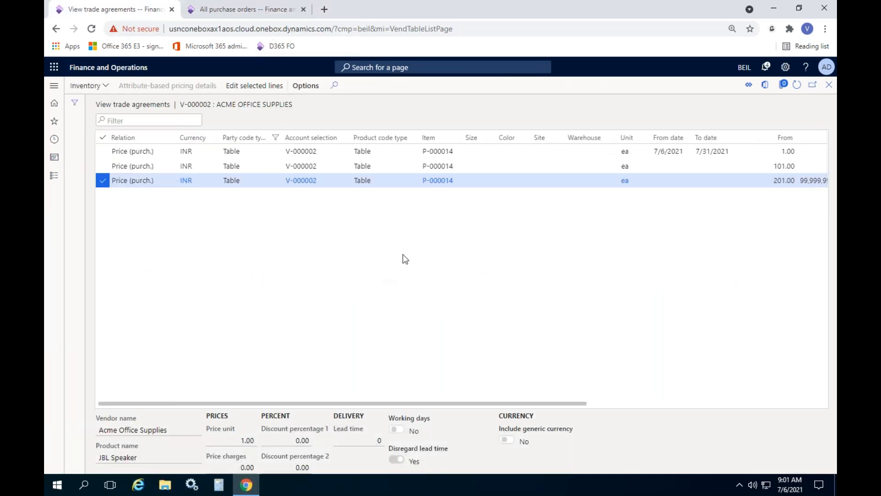
left_click(829, 85)
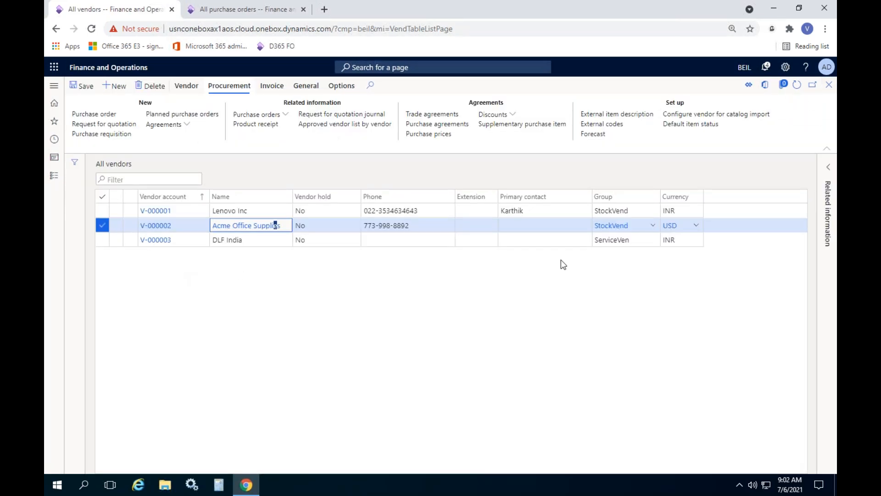
left_click(54, 175)
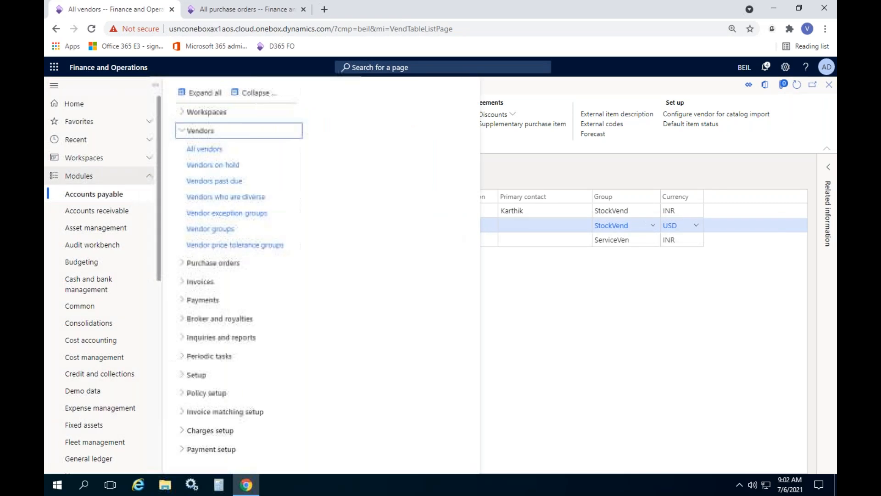
left_click(252, 91)
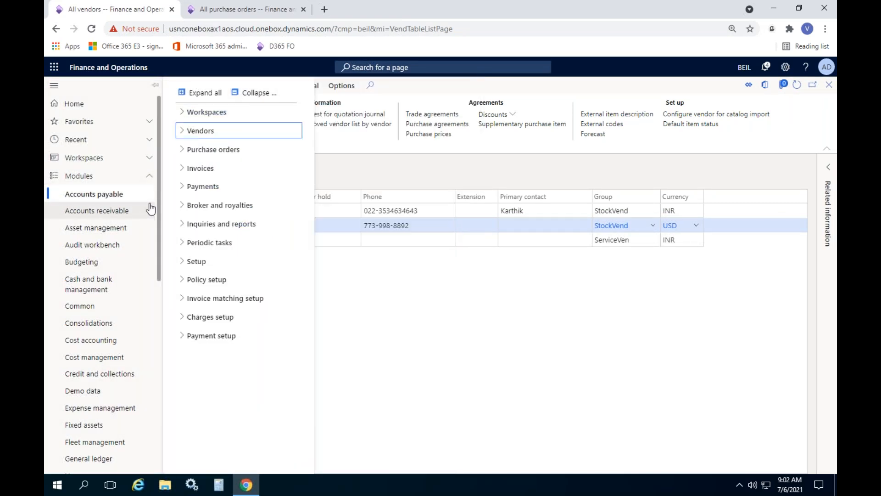
scroll(153, 206, "down", 4)
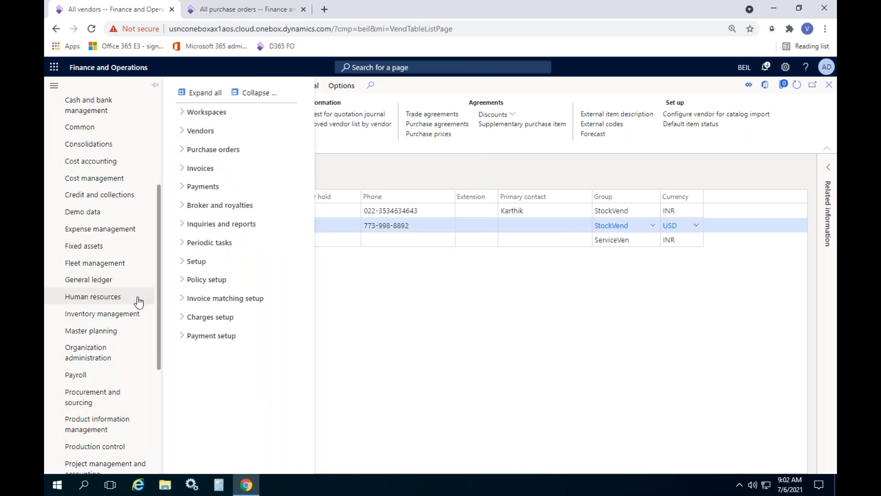
left_click(104, 398)
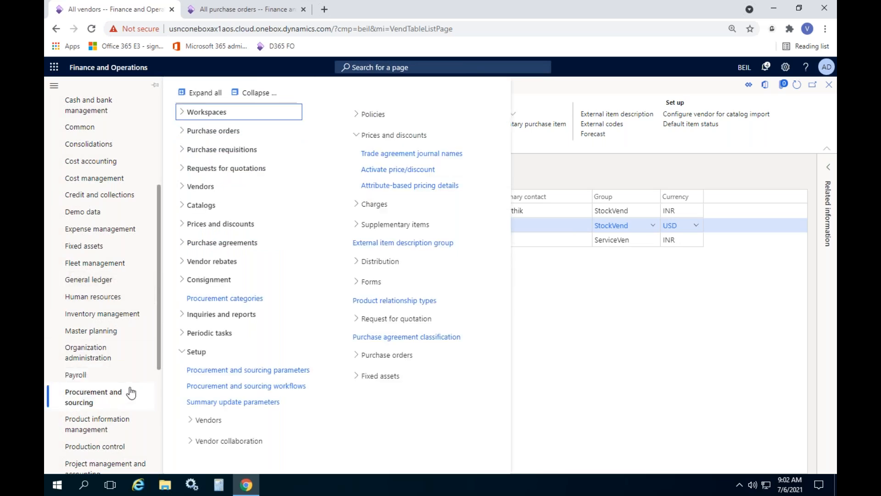
left_click(256, 93)
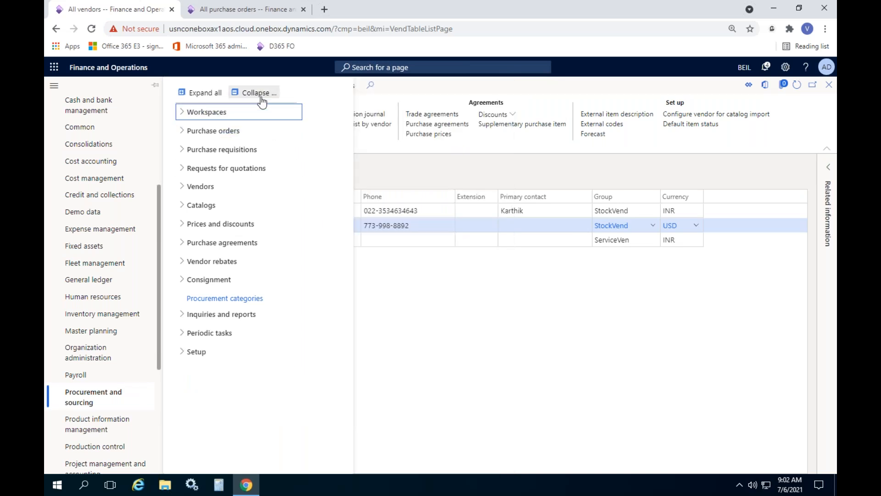
left_click(194, 353)
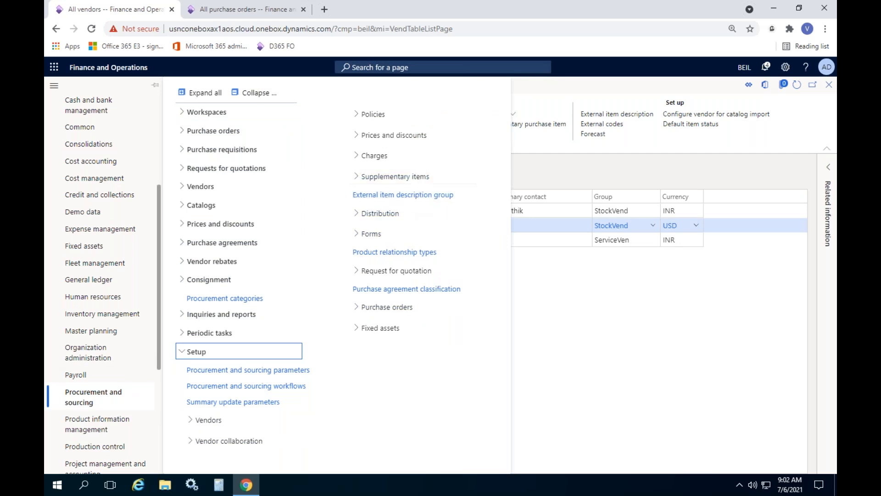
left_click(413, 135)
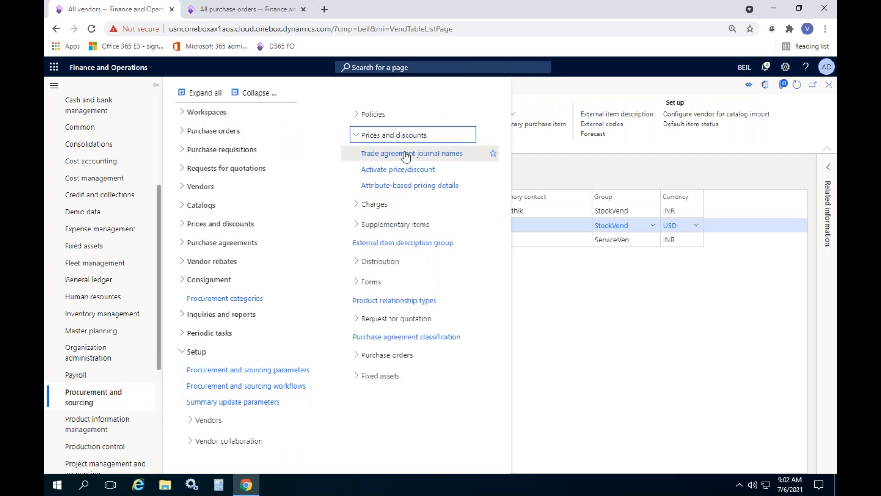
left_click(407, 154)
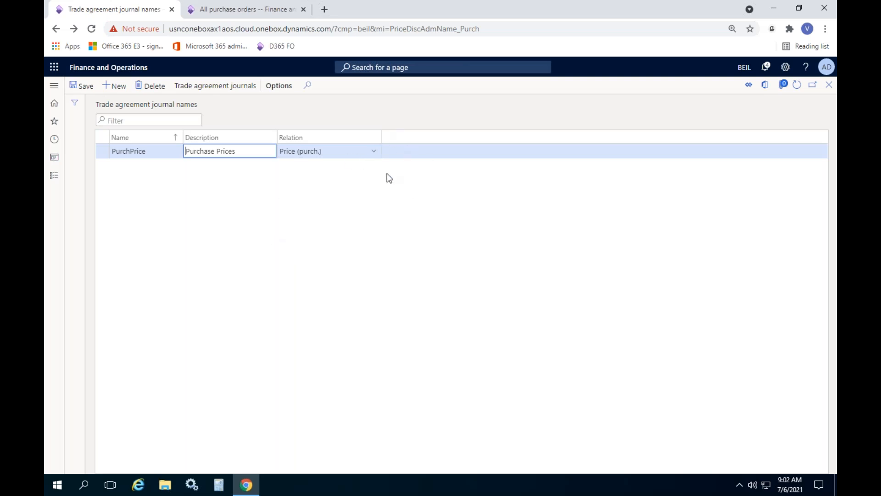
Step: Duplicate the browser tab with the journal names and open the Procurement and sourcing Trade agreement journals in the copy
key("ctrl+Tab")
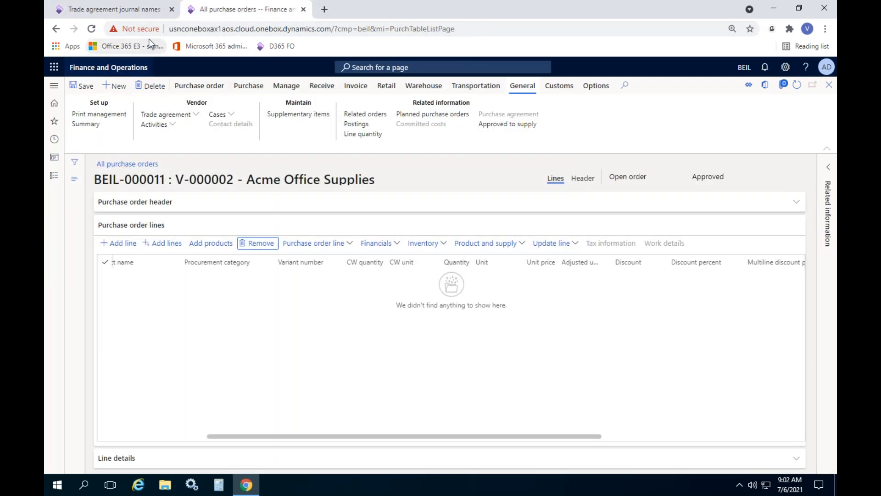
left_click(142, 12)
right_click(155, 15)
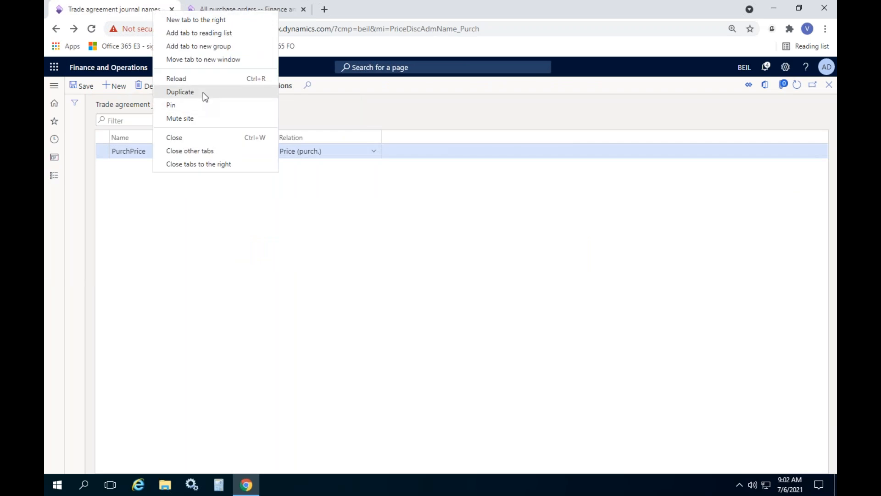
left_click(203, 92)
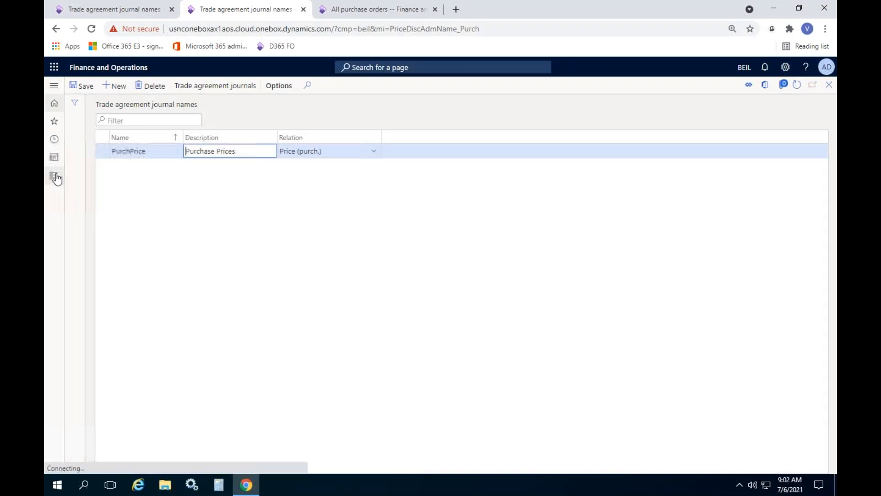
left_click(54, 176)
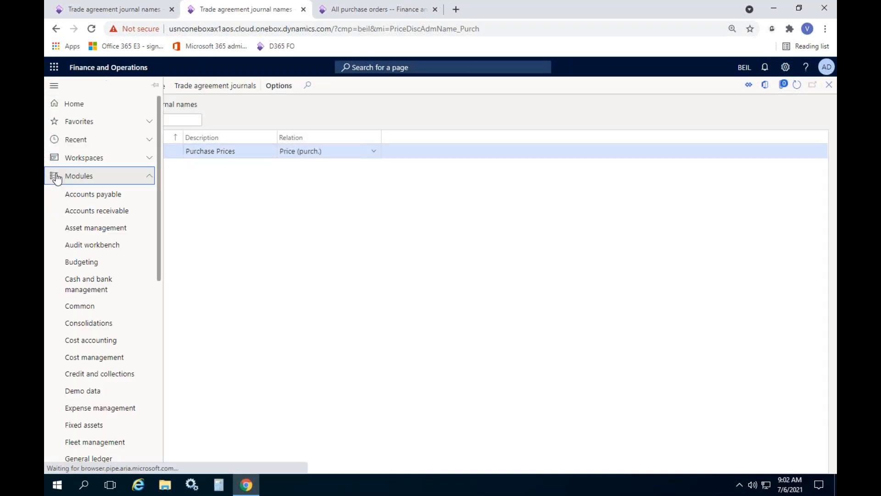
scroll(115, 246, "down", 3)
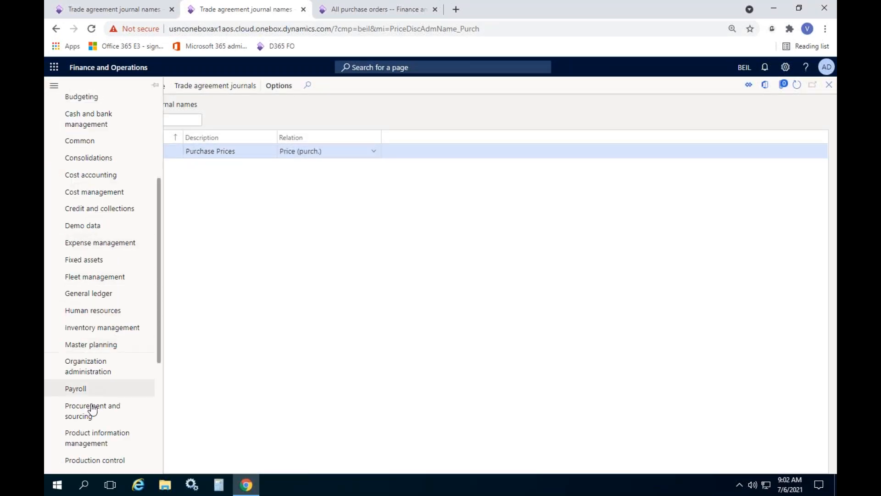
left_click(90, 417)
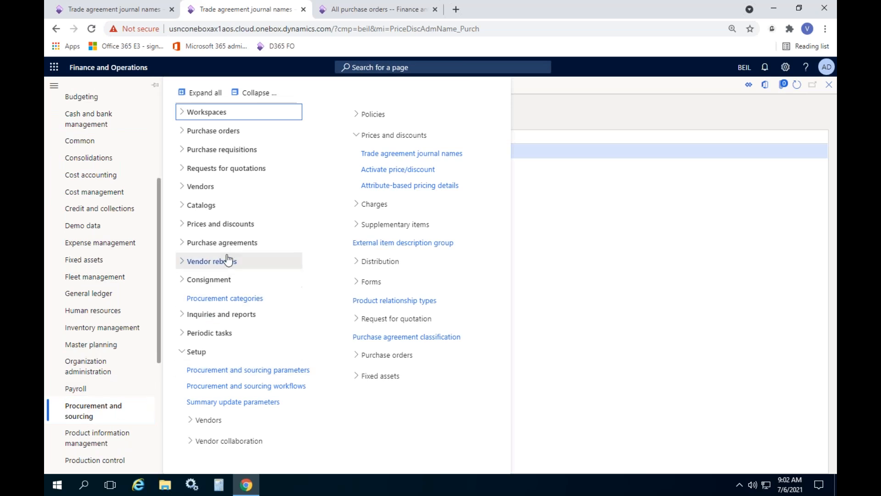
left_click(237, 225)
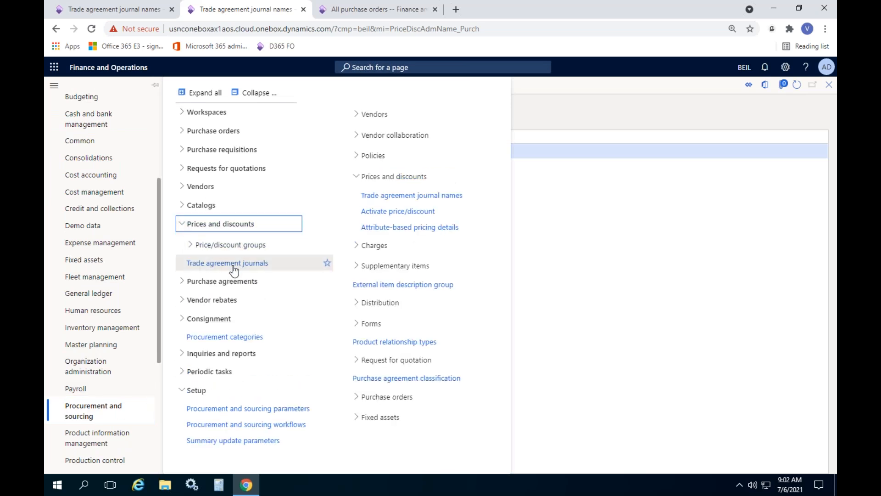
left_click(229, 266)
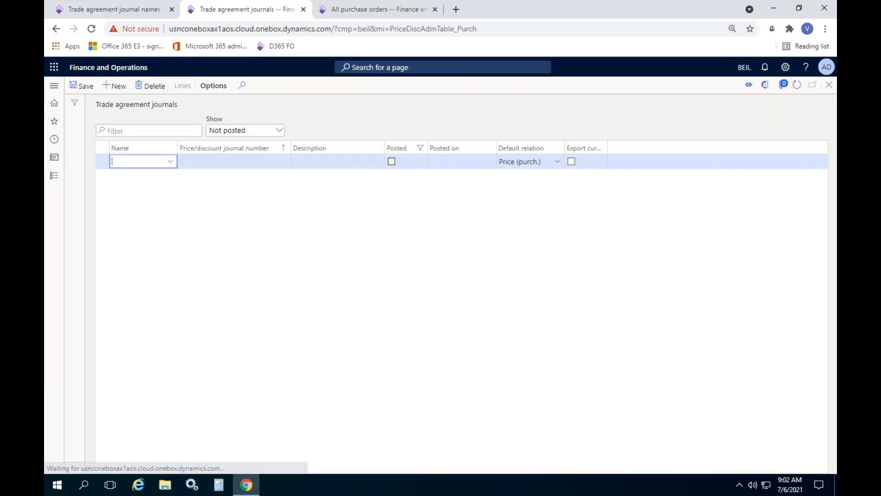
Step: Create a trade agreement journal with the journal name PurchPrice and open its lines
left_click(170, 162)
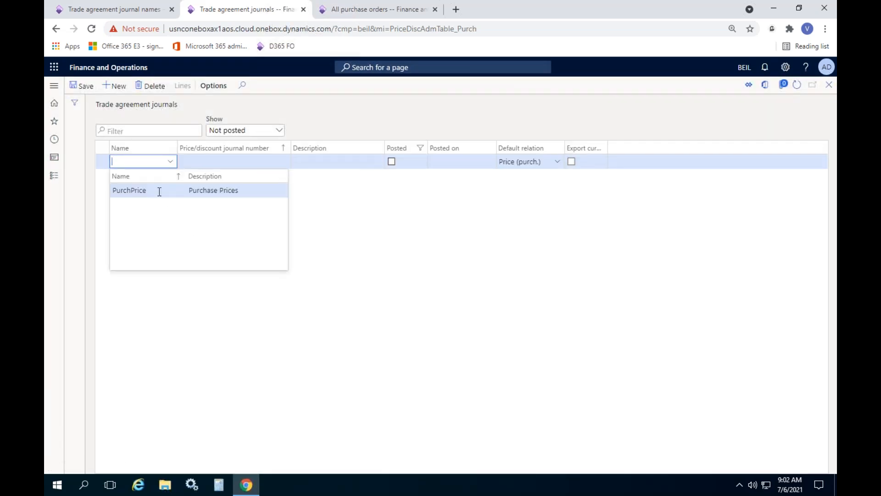
left_click(173, 188)
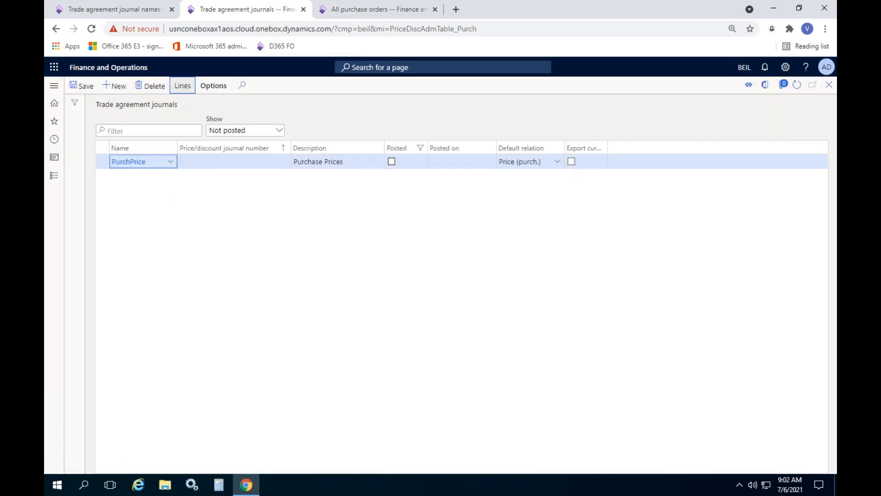
left_click(182, 85)
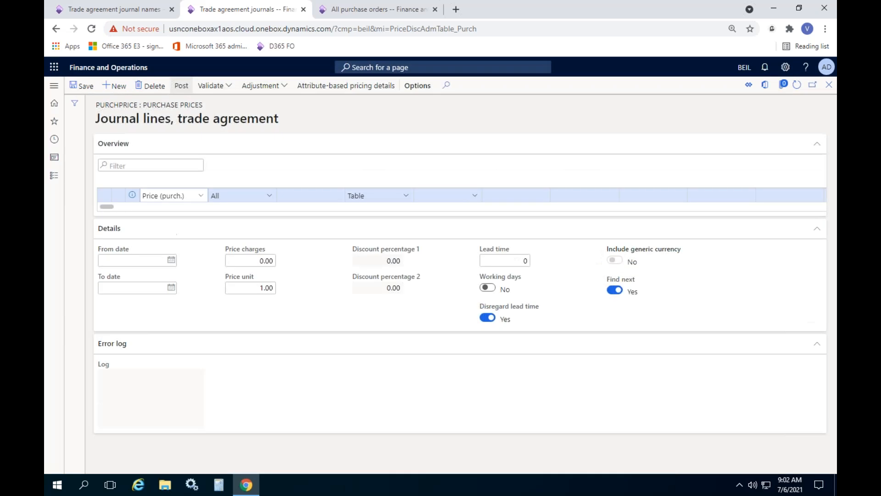
Step: Try the relation Line disc. (purch.) on the journal line, delete the line and return to the journals list
left_click(202, 226)
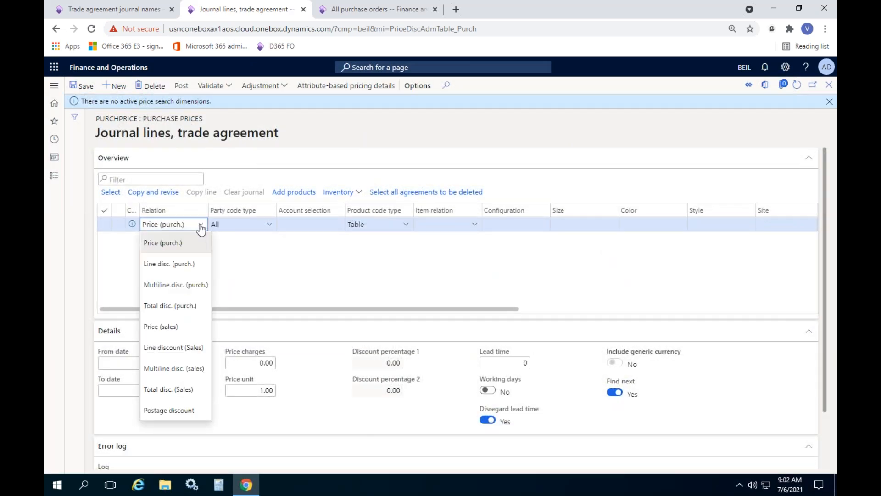
left_click(175, 258)
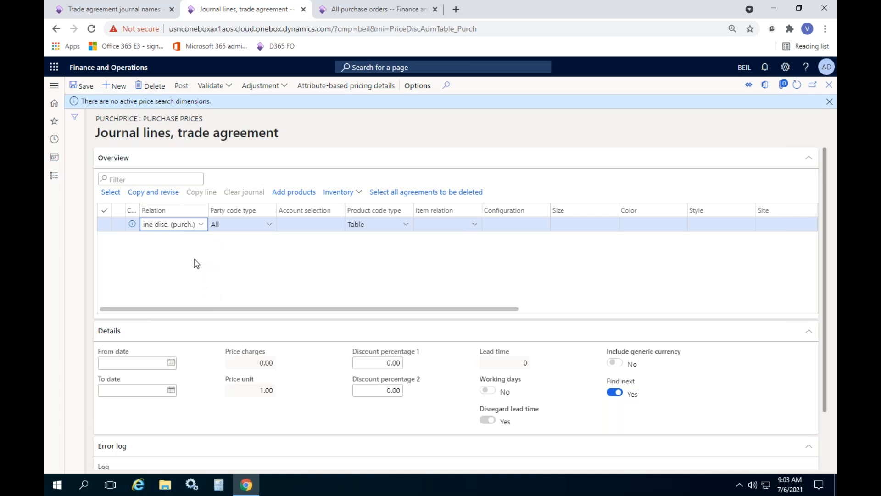
left_click(830, 102)
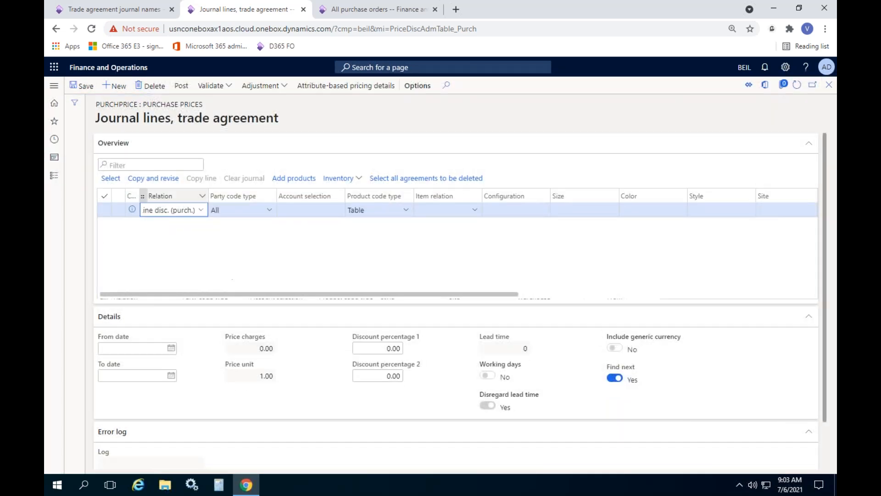
left_click(830, 85)
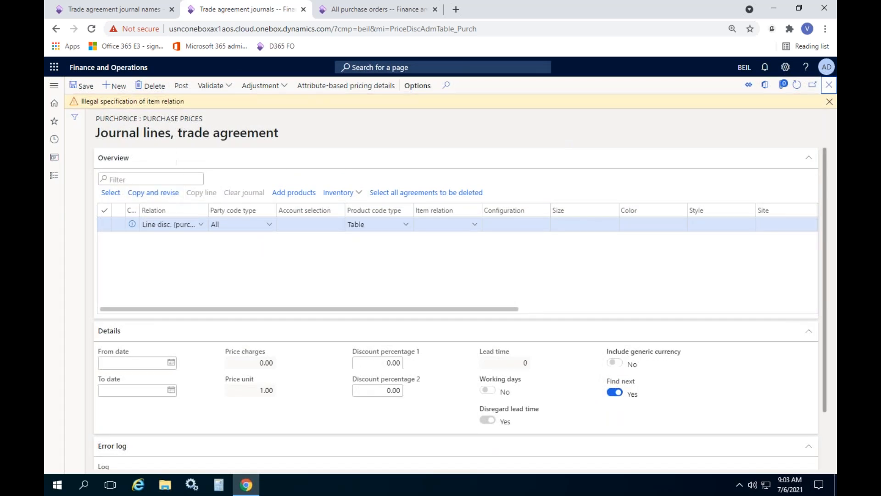
left_click(155, 86)
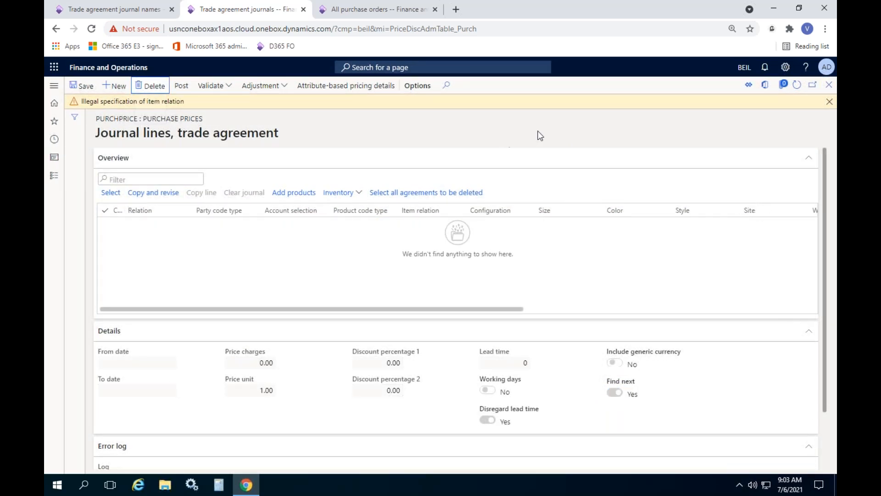
left_click(830, 85)
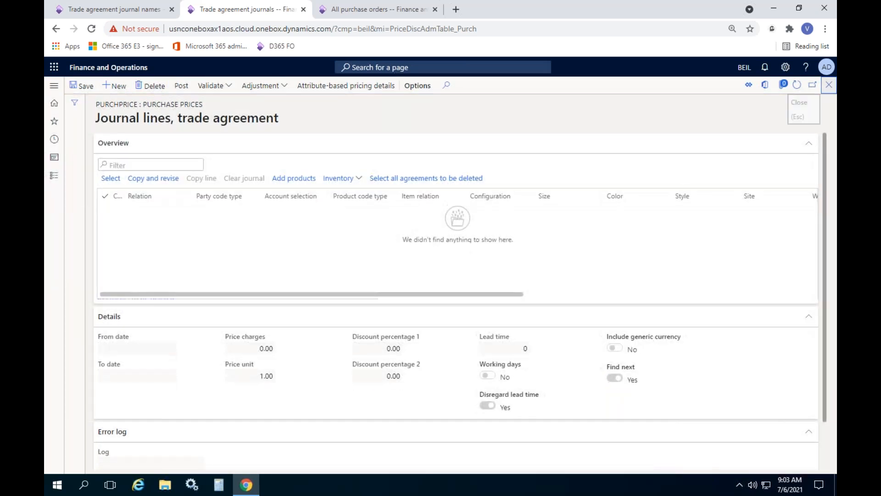
Step: Add a trade agreement journal name PurchDisc with the description Purchase Discounts
left_click(126, 12)
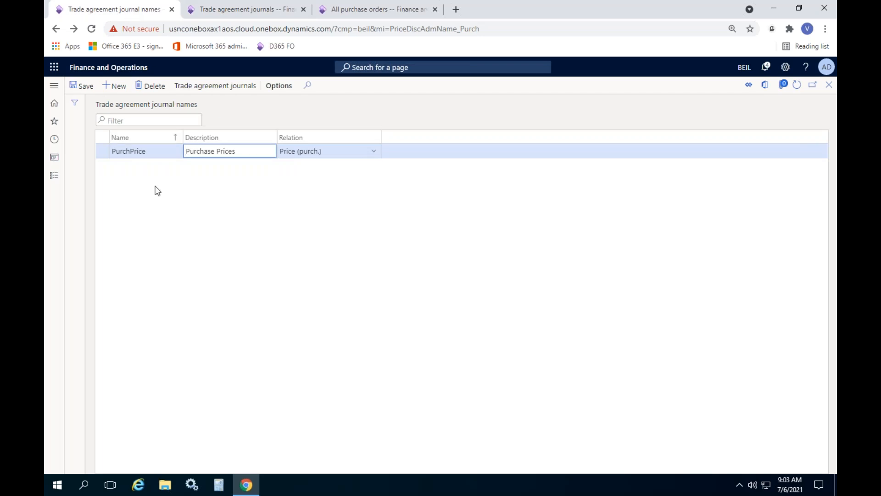
left_click(119, 87)
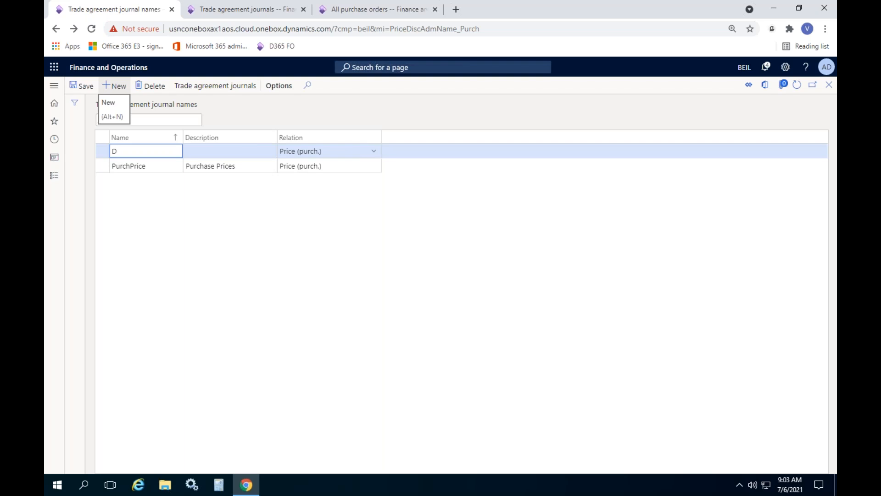
type("cou")
key("BackSpace")
key("BackSpace")
key("BackSpace")
key("BackSpace")
key("BackSpace")
key("BackSpace")
key("BackSpace")
key("BackSpace")
key("BackSpace")
key("BackSpace")
type("PurchDisc")
key("Tab")
type("Purch")
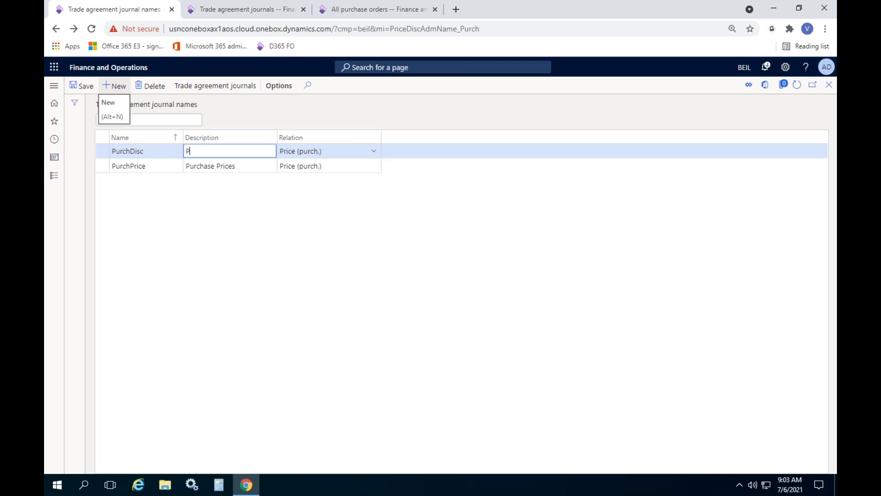
type("ase Discounts")
Step: Set the relation of the PurchDisc journal name to Line disc. (purch.) and save it
left_click(372, 151)
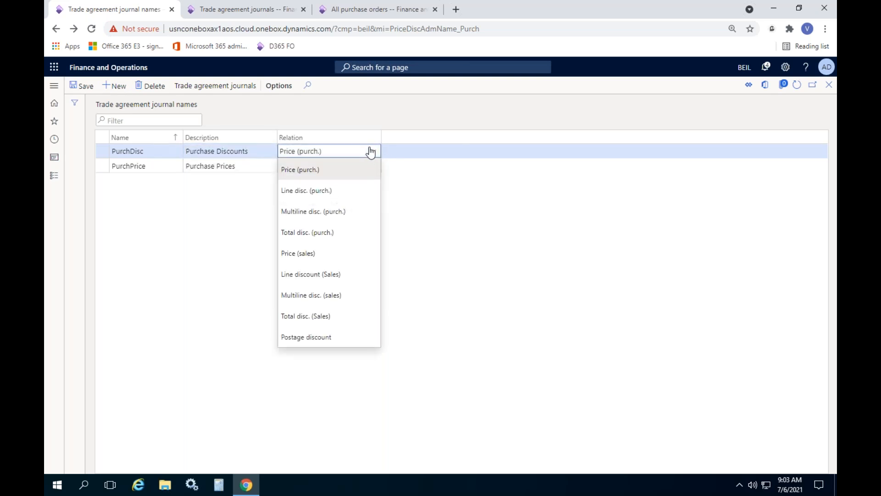
left_click(316, 190)
left_click(82, 86)
Step: Return to the trade agreement journals, refresh the list and delete the unposted PurchPrice journal
left_click(235, 13)
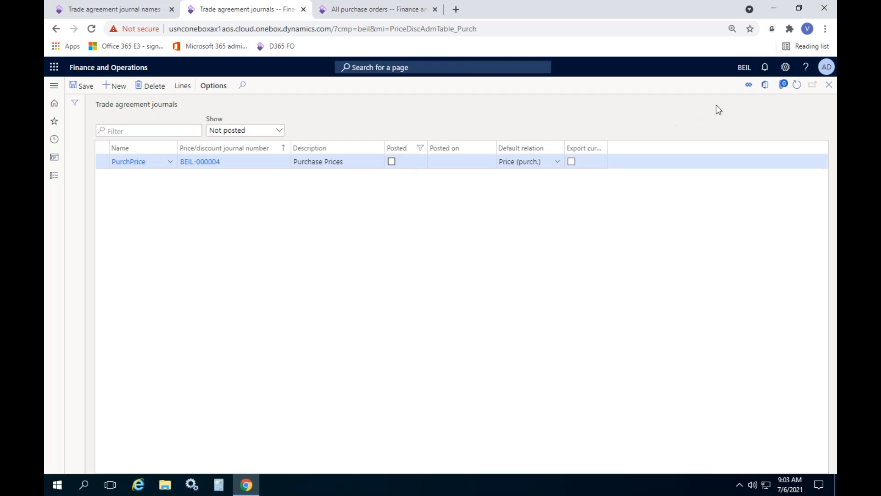
left_click(797, 85)
left_click(150, 86)
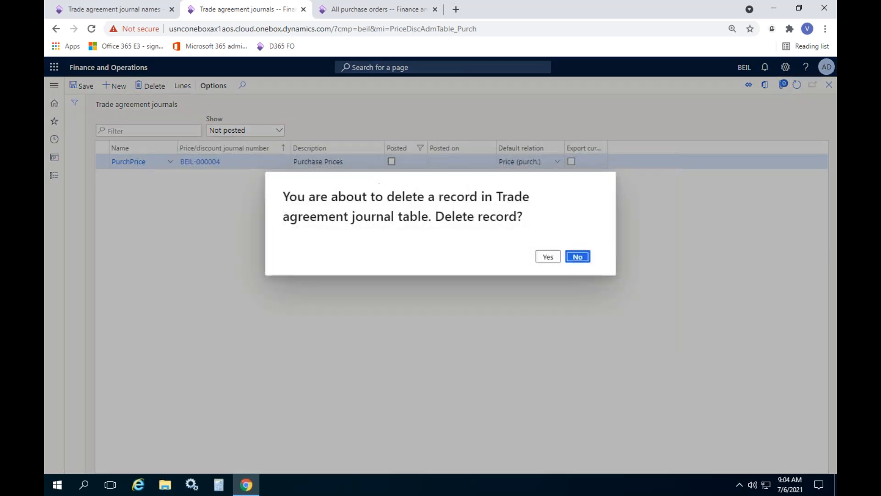
left_click(548, 256)
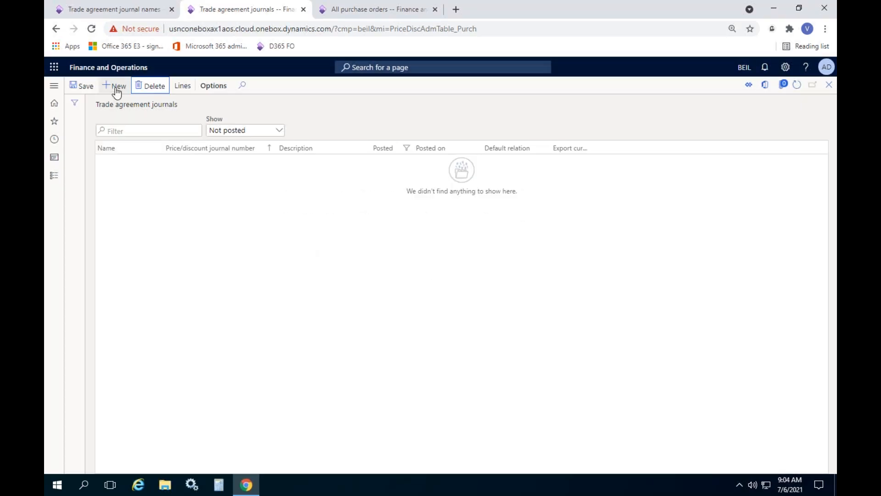
Step: Create a trade agreement journal with the name PurchDisc and open its journal lines
left_click(115, 89)
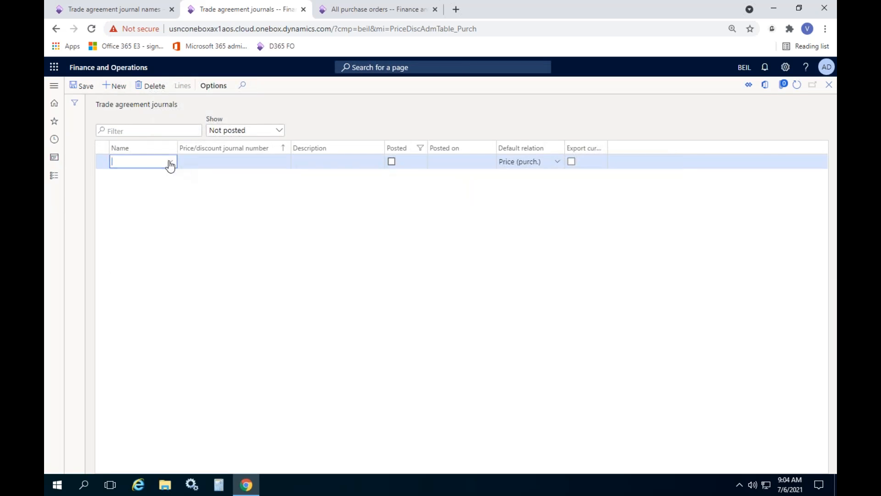
left_click(171, 163)
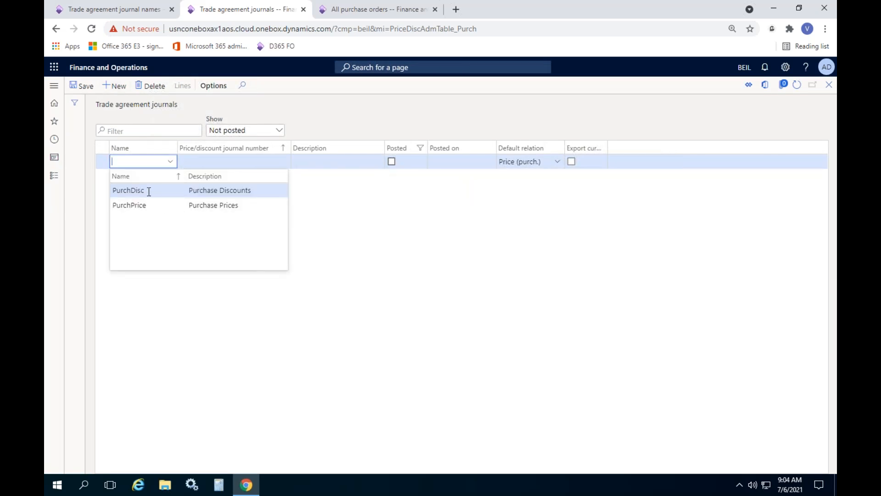
left_click(144, 191)
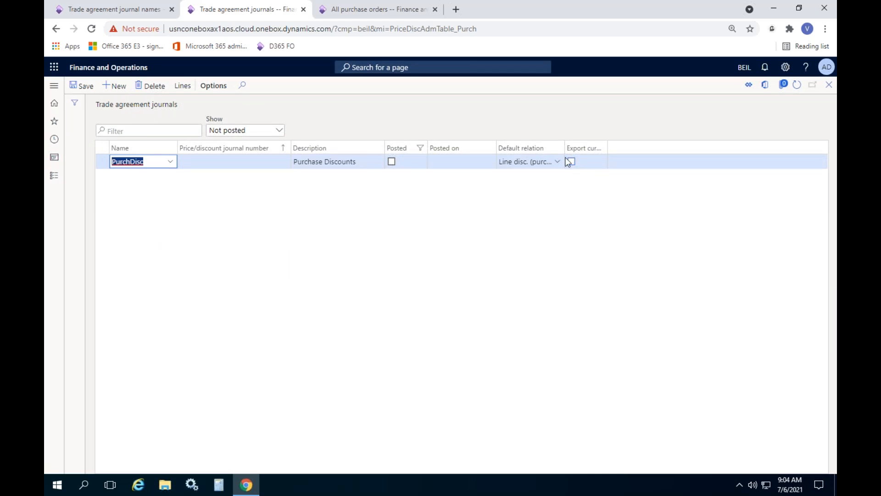
left_click_drag(565, 147, 608, 148)
left_click(184, 86)
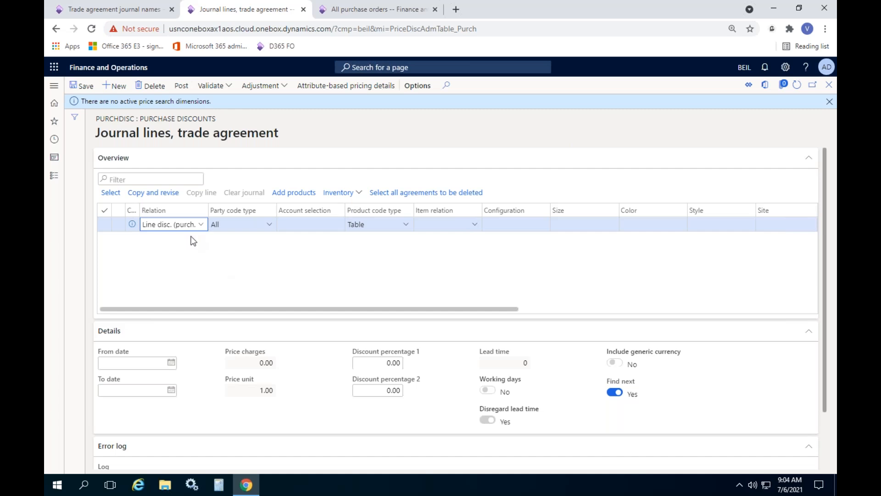
Step: Set the line's relation to Line disc. (purch.), party code type to Table and account selection to Acme Office Supplies
left_click(204, 227)
left_click(179, 263)
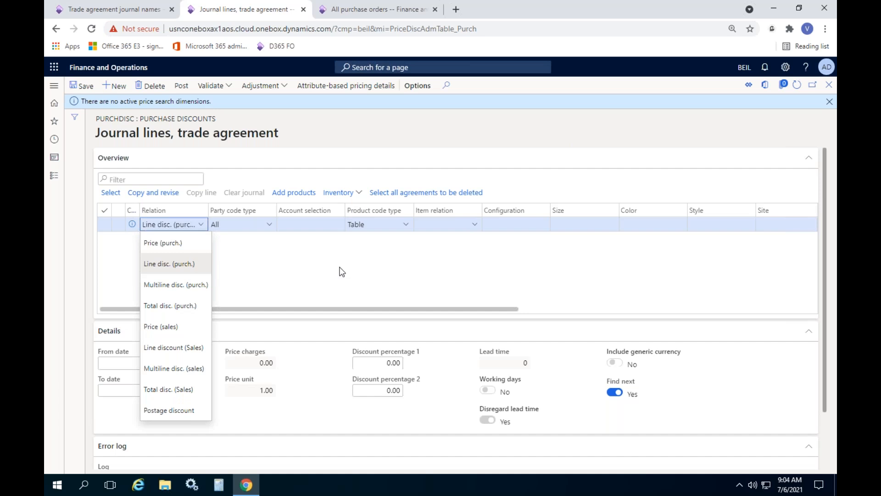
left_click(270, 225)
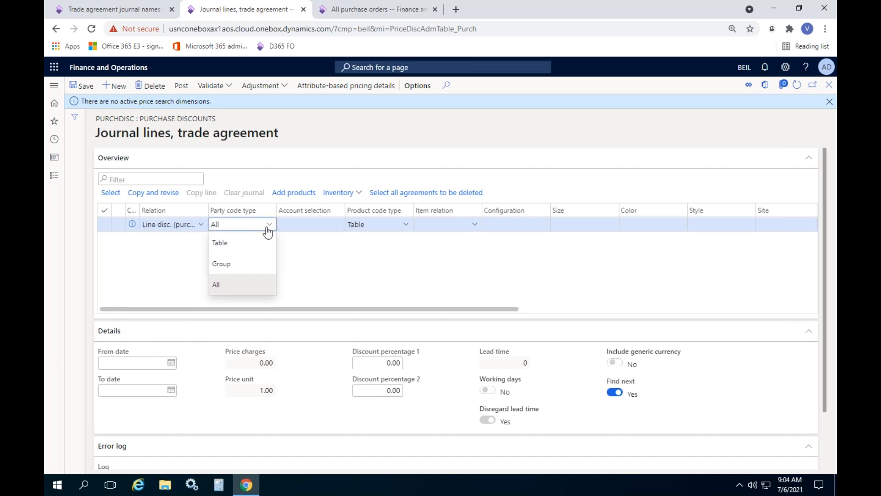
left_click(249, 236)
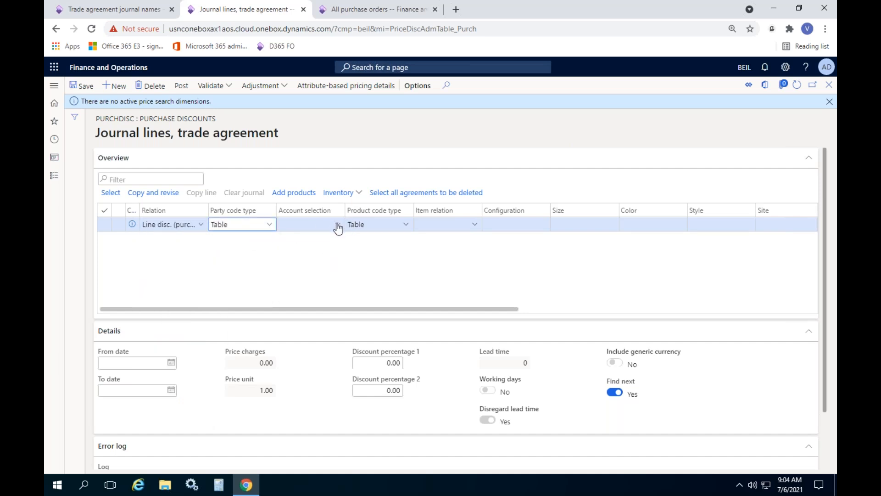
key("Tab")
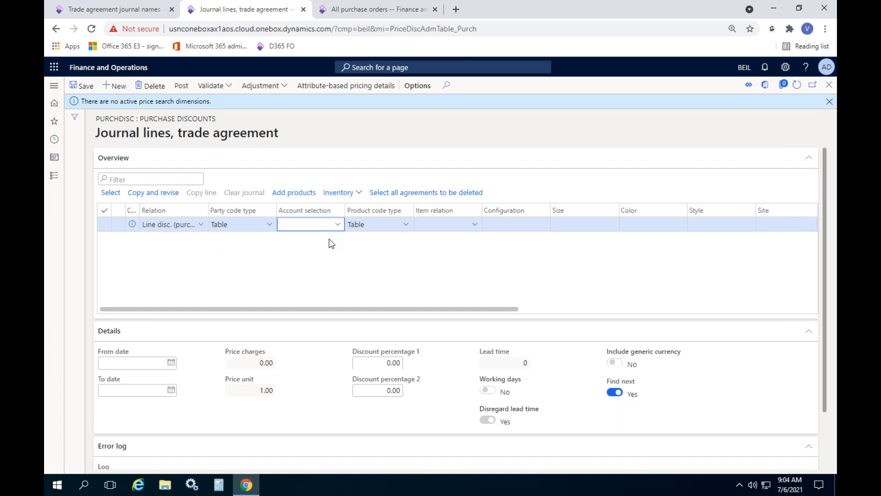
left_click(338, 228)
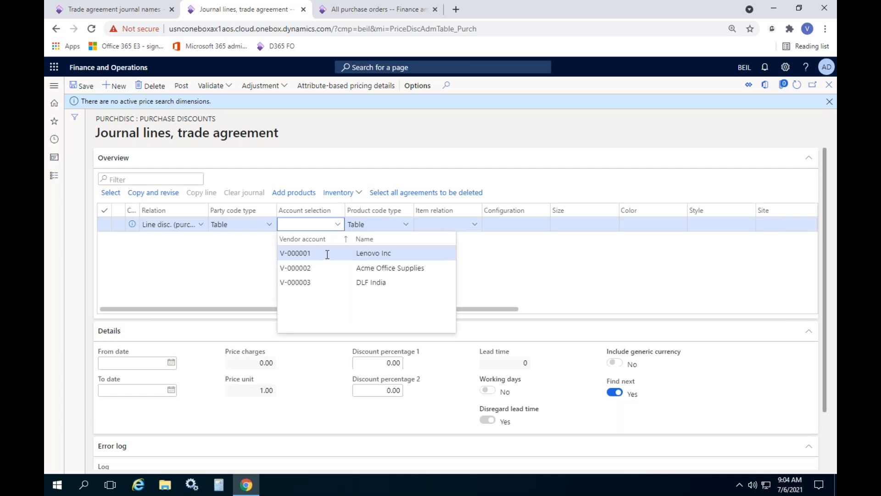
left_click(340, 268)
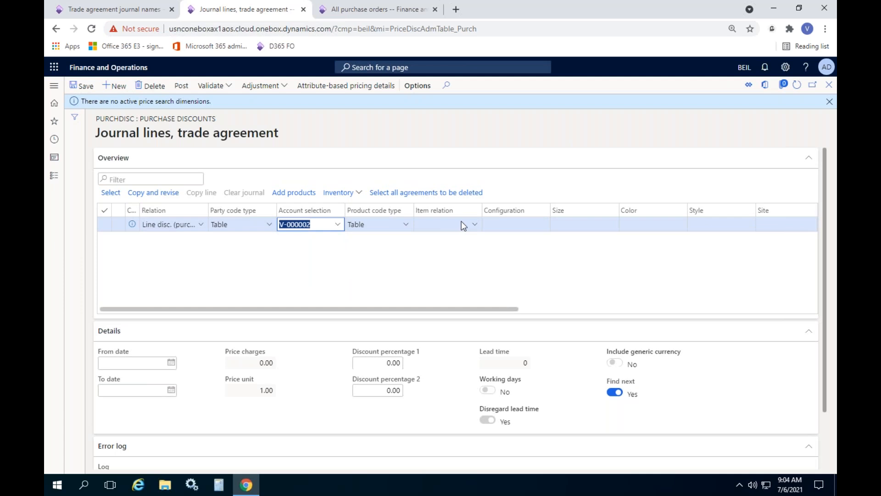
Step: Set the item relation of the discount line to P-000014, JBL Speaker
left_click(476, 225)
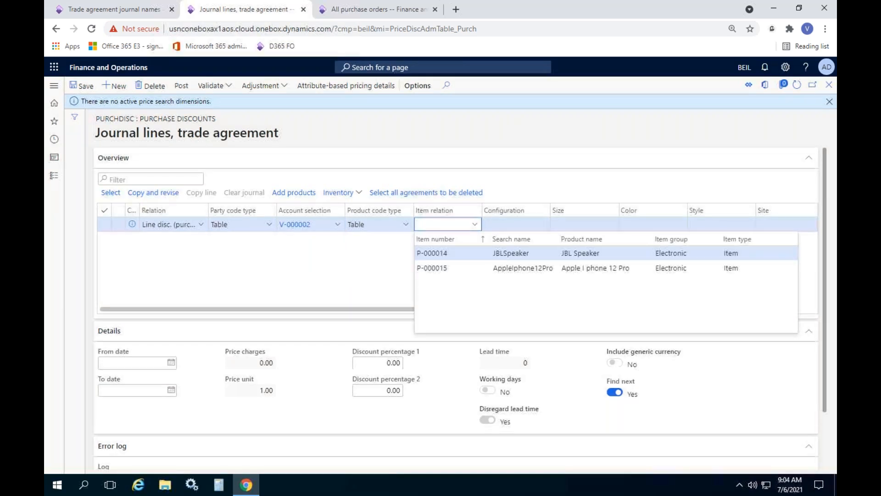
key("Return")
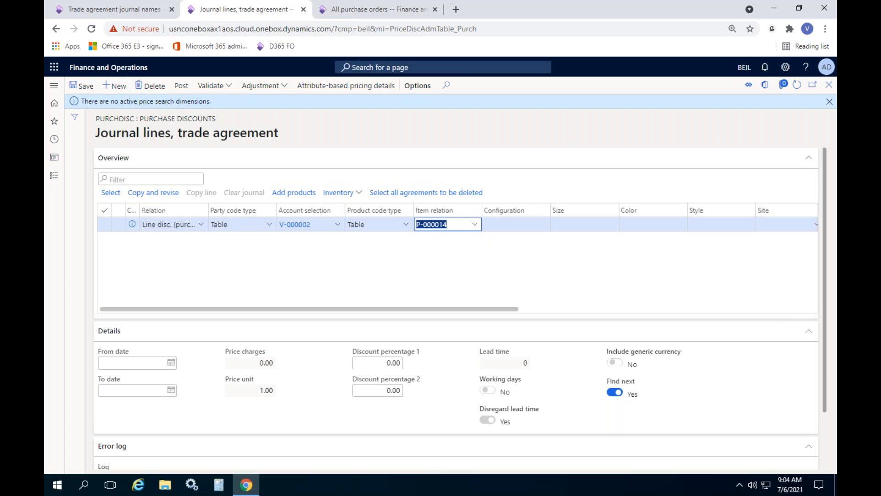
key("BackSpace")
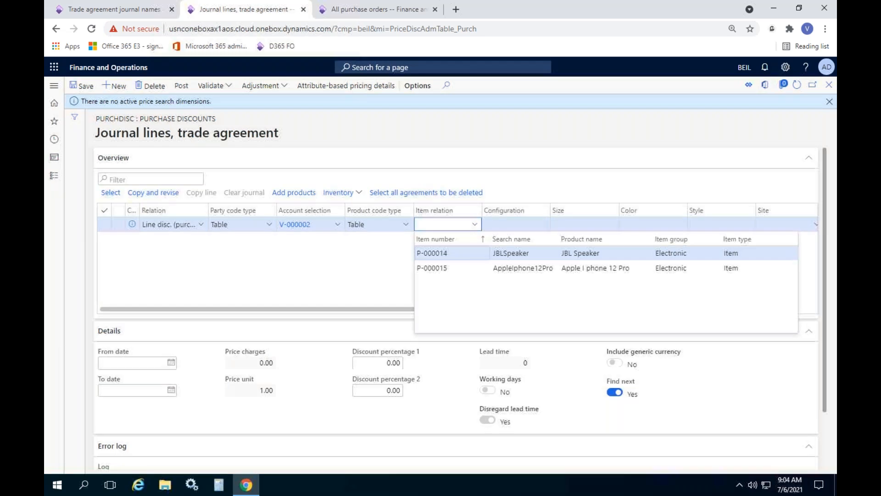
left_click(460, 253)
Step: Open the From quantity of the JBL Speaker discount line for editing
left_click_drag(418, 309, 629, 294)
left_click(502, 225)
left_click(531, 224)
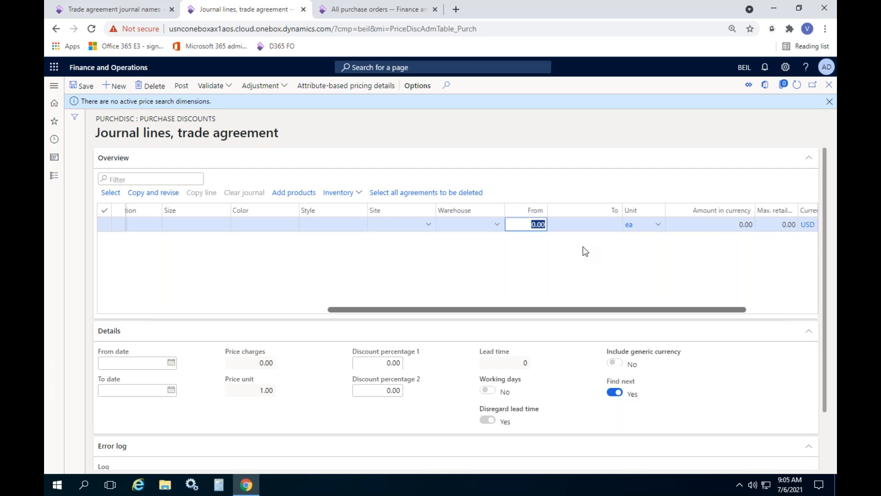
Step: Set the quantity range of the JBL Speaker discount line from 1 to 101
type("1")
key("Tab")
type("100")
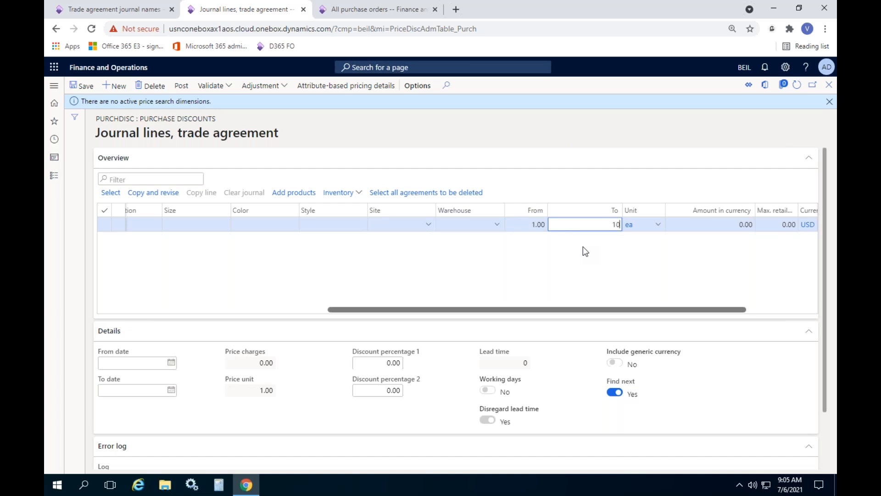
key("BackSpace")
type("1")
key("Tab")
key("Tab")
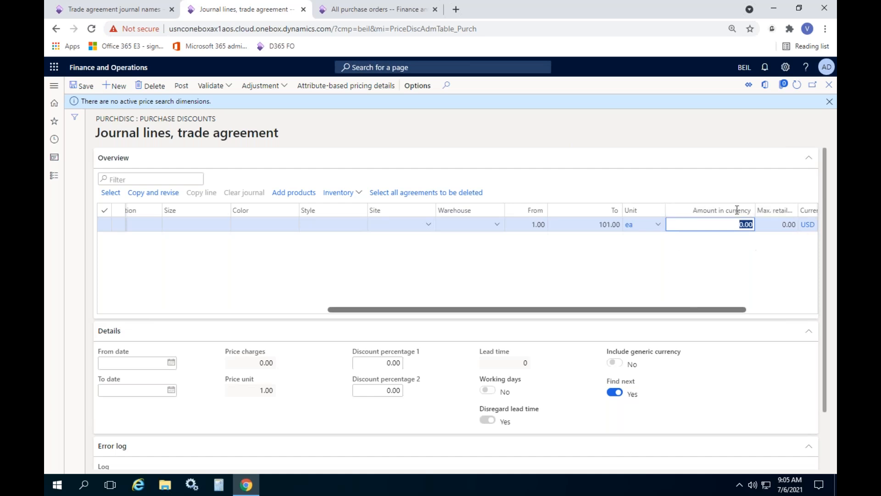
Step: Set Discount percentage 1 of the JBL Speaker line to 5 and save the journal line
left_click(394, 362)
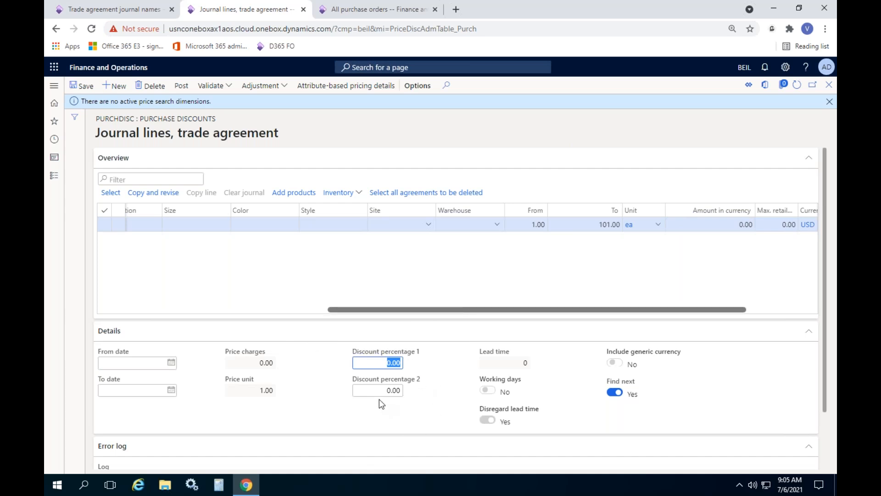
left_click(364, 363)
type("5")
left_click(427, 374)
left_click(471, 254)
left_click_drag(351, 309, 286, 294)
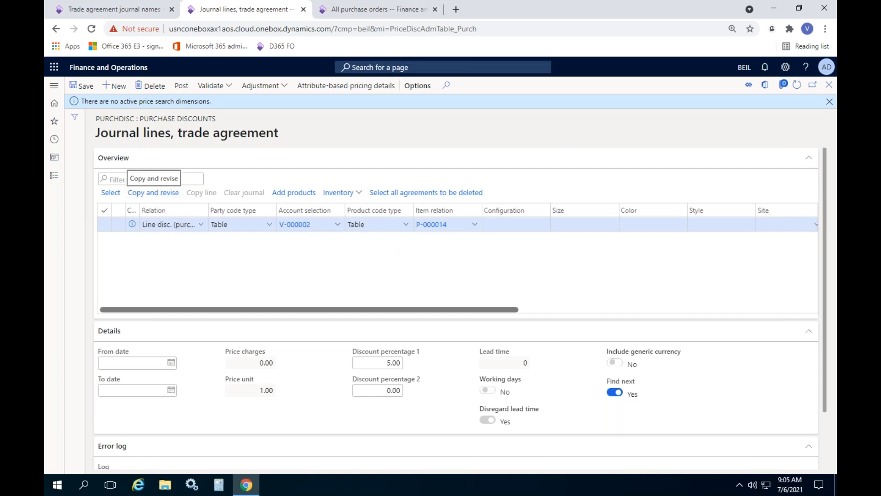
left_click(81, 85)
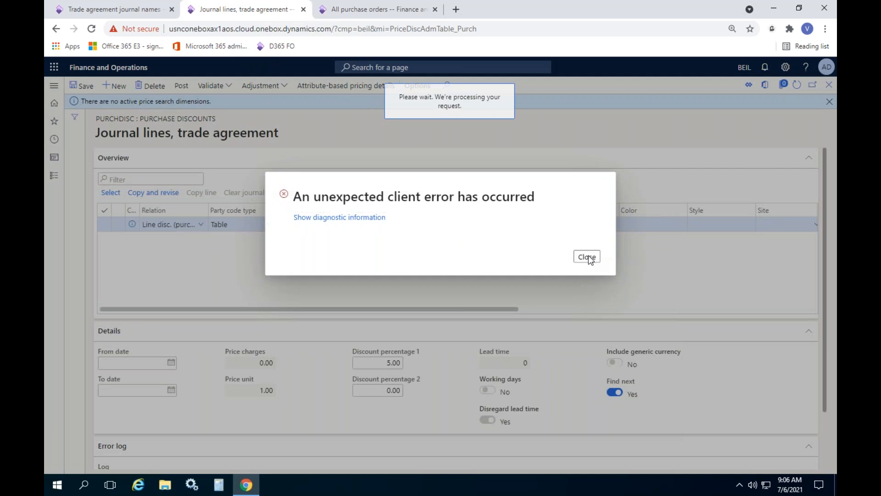
Step: Reload the page, reopen the PurchDisc journal's lines and duplicate the JBL Speaker discount line
left_click(93, 29)
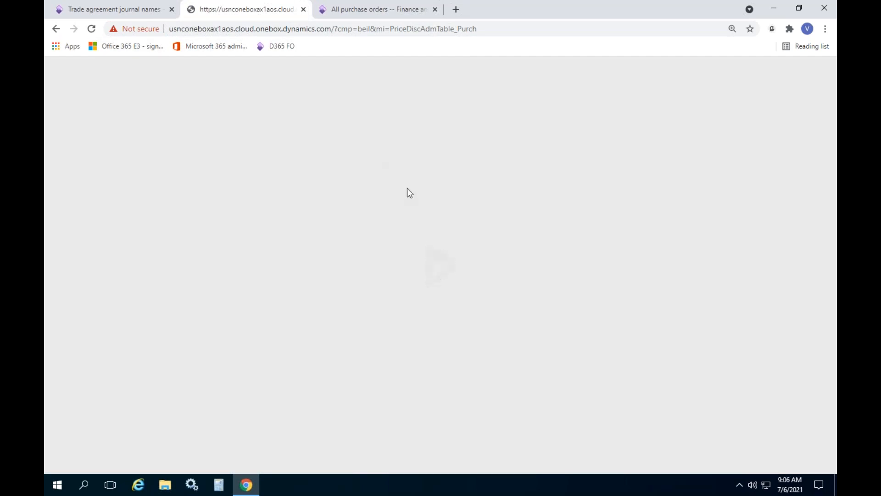
left_click(183, 88)
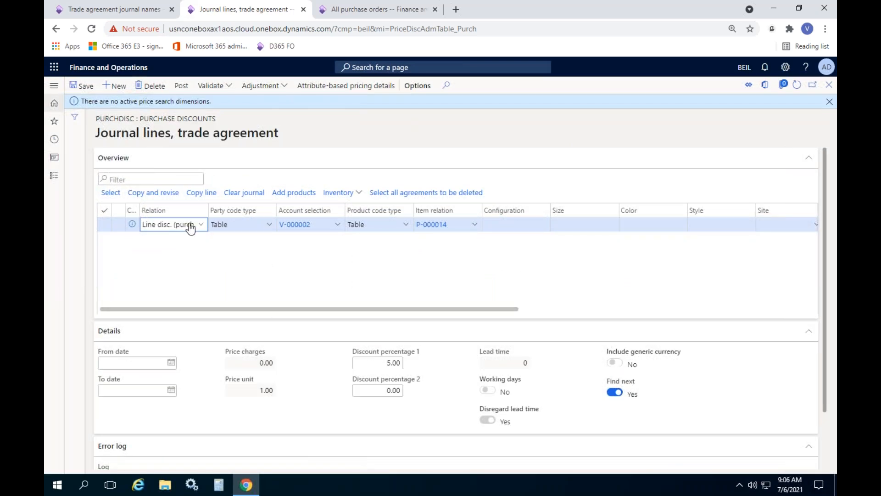
left_click(208, 196)
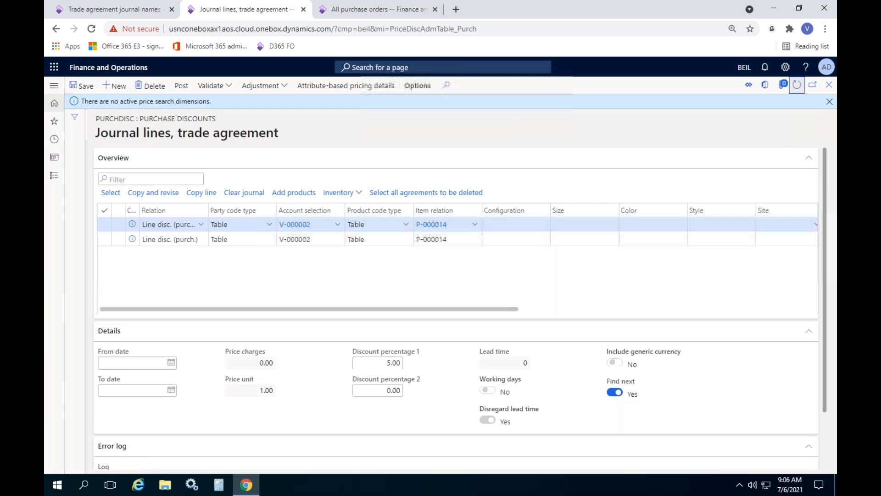
left_click(797, 86)
left_click_drag(356, 309, 195, 272)
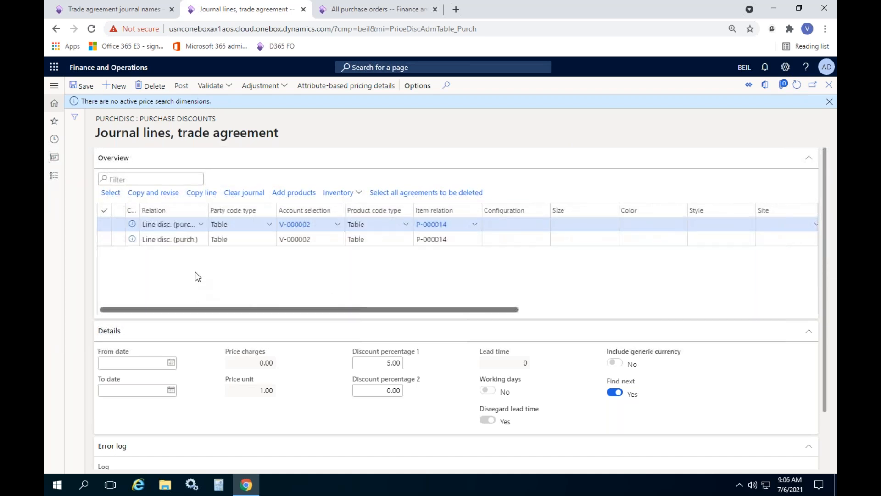
Step: Set the quantity range of the copied discount line from 101 to 201
left_click_drag(346, 308, 586, 310)
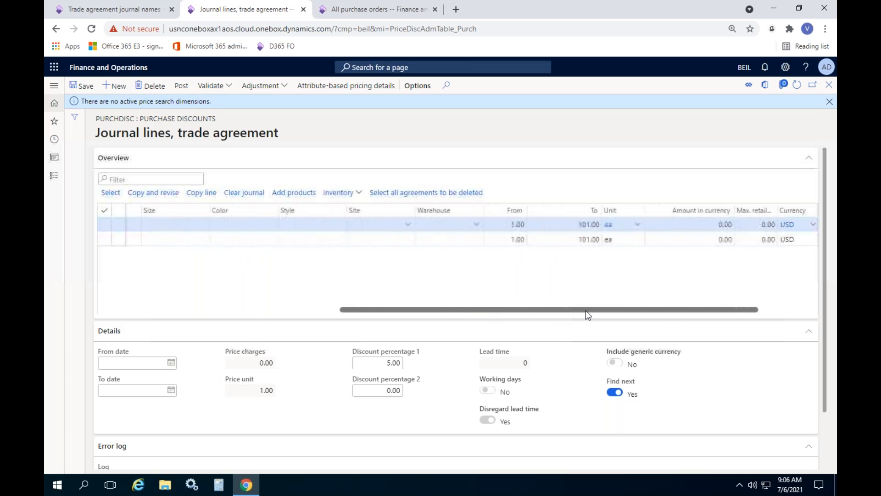
left_click(507, 225)
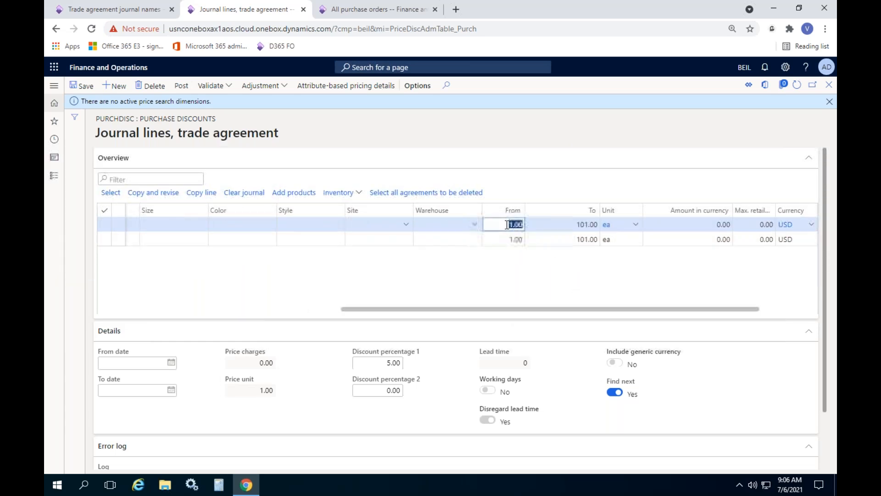
type("10")
key("Tab")
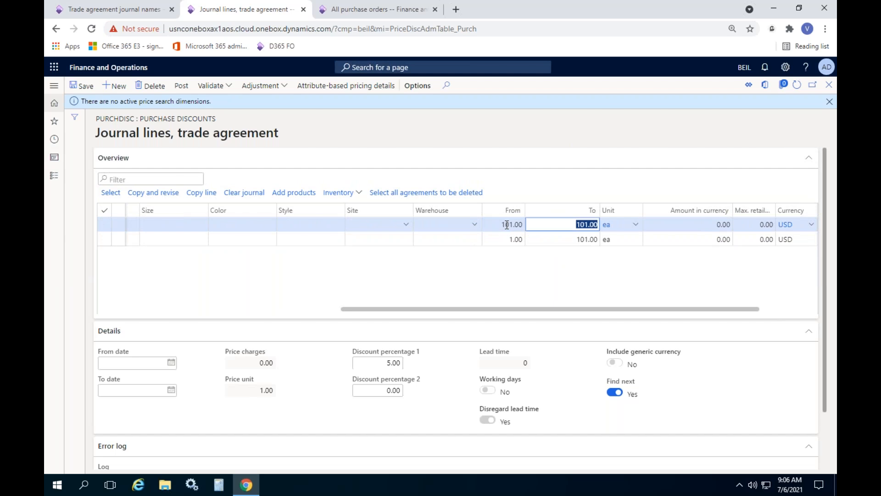
type("201")
key("Tab")
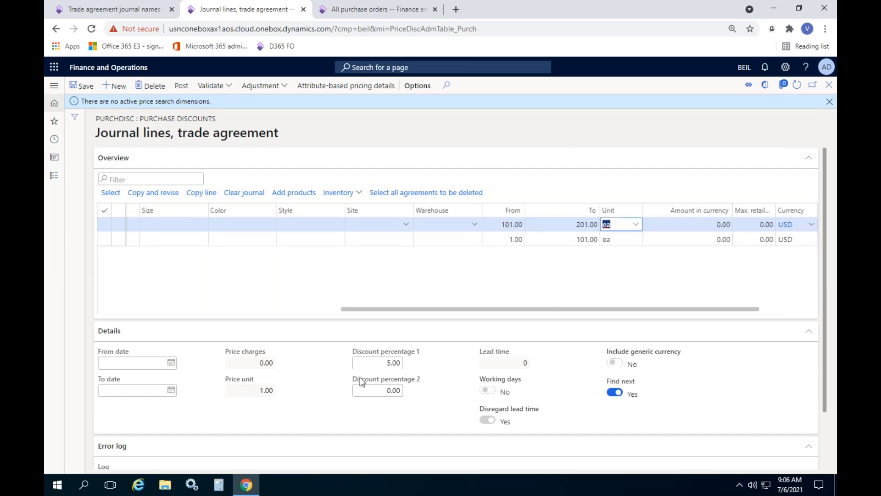
Step: Set Discount percentage 1 of the 101–201 line to 7, duplicate that line and refresh the journal lines
left_click(377, 366)
type("7")
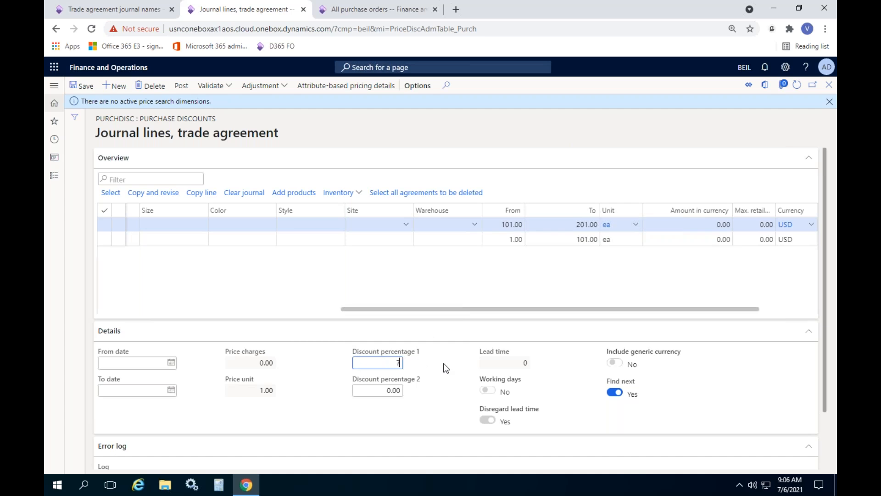
left_click(443, 373)
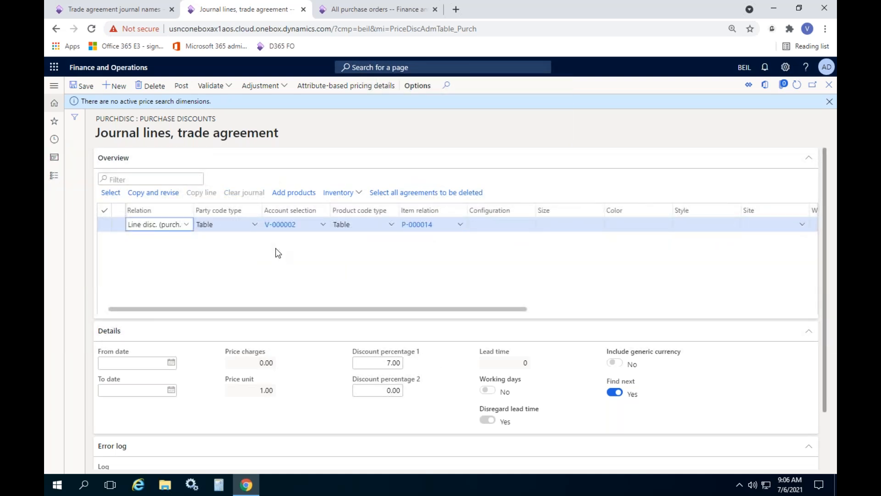
left_click(797, 87)
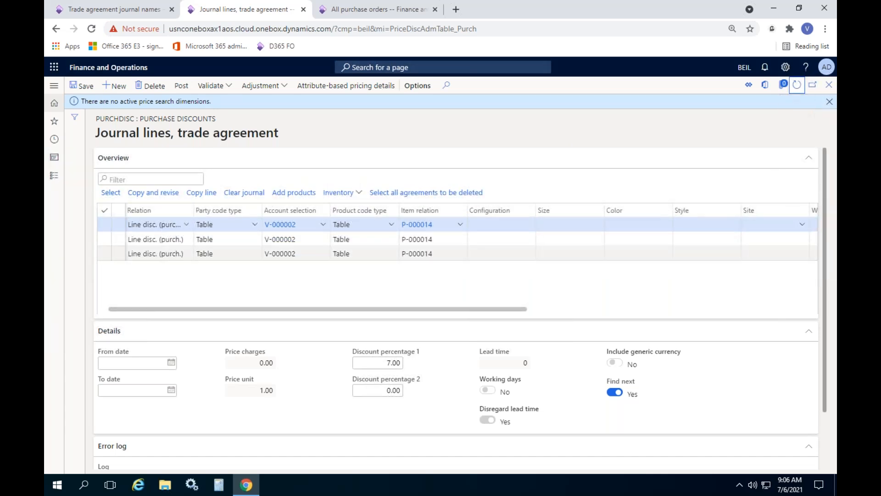
Step: Set the quantity range of the newest discount line from 201 to 99,999 and save it
left_click_drag(305, 310, 511, 307)
left_click(532, 223)
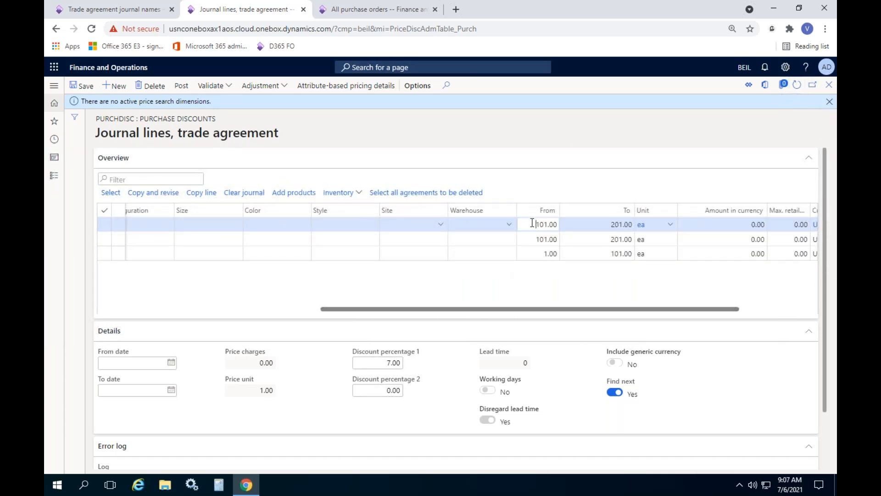
type("201")
key("Tab")
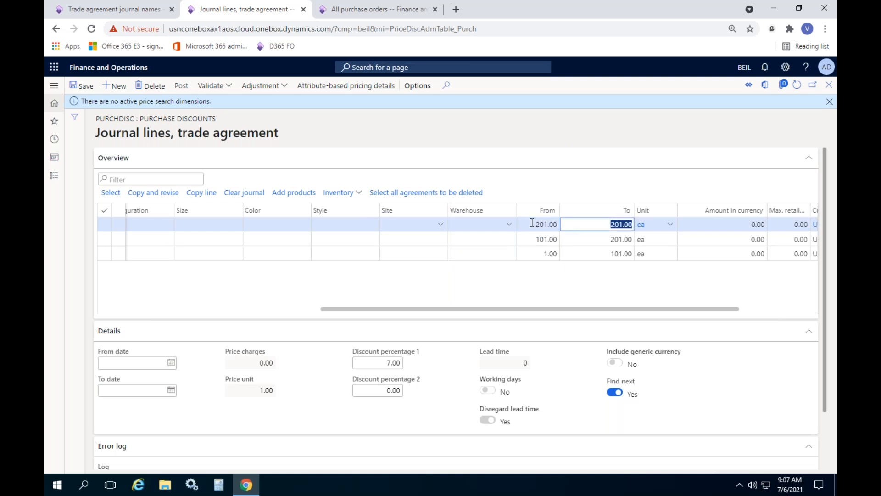
type("99")
key("ctrl+s")
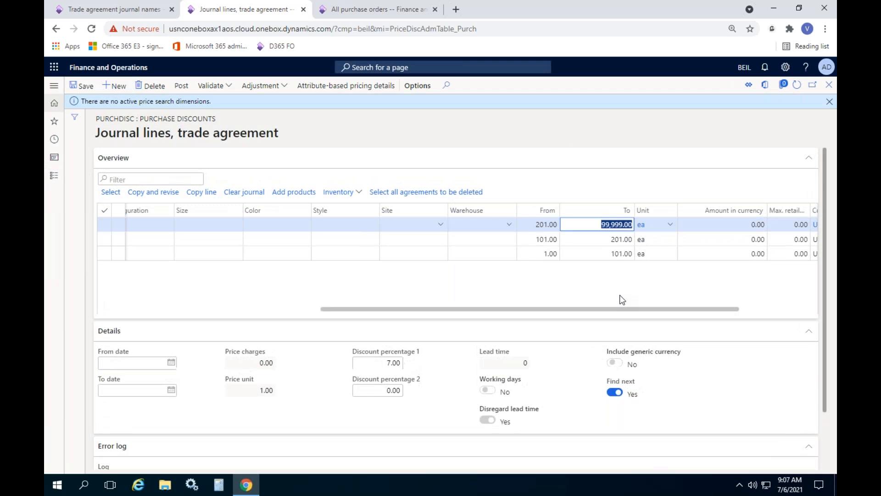
Step: Set Discount percentage 1 of the 201–99,999 line to 10
left_click(376, 365)
type("10")
left_click(457, 299)
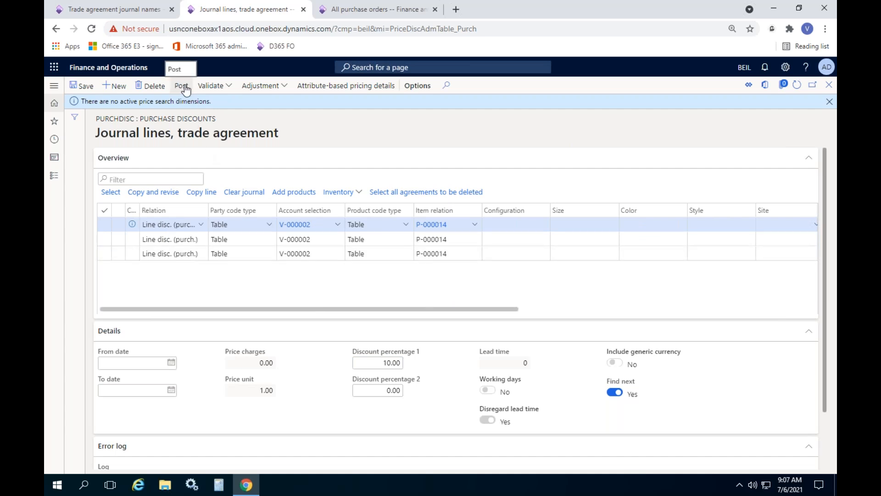
Step: Check the quantity ranges of the discount lines and post the PurchDisc journal
left_click_drag(433, 310, 739, 317)
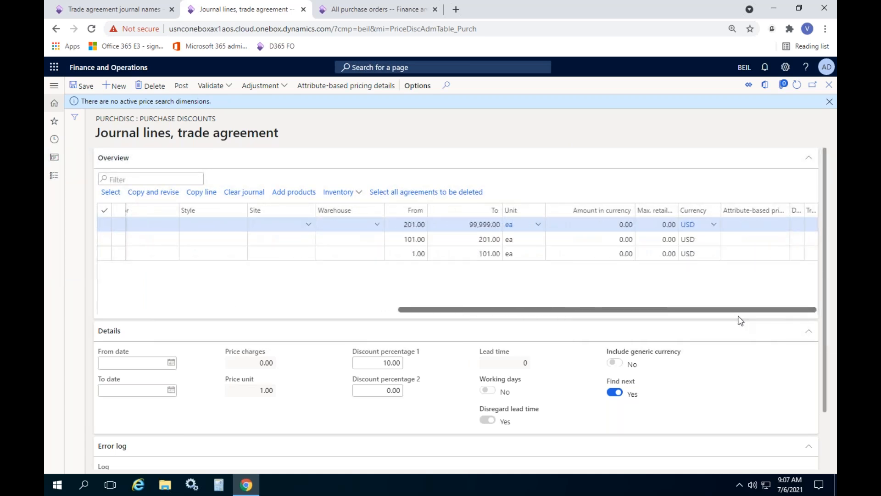
left_click_drag(738, 317, 414, 306)
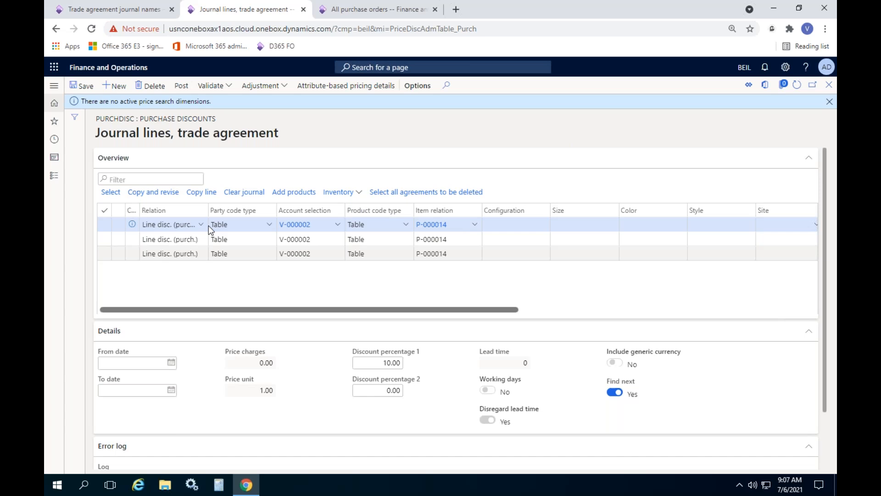
left_click(180, 87)
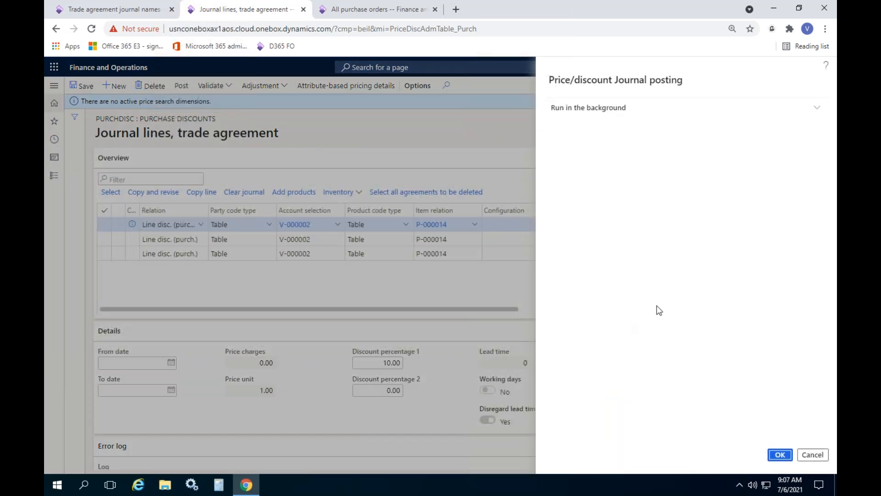
left_click(780, 455)
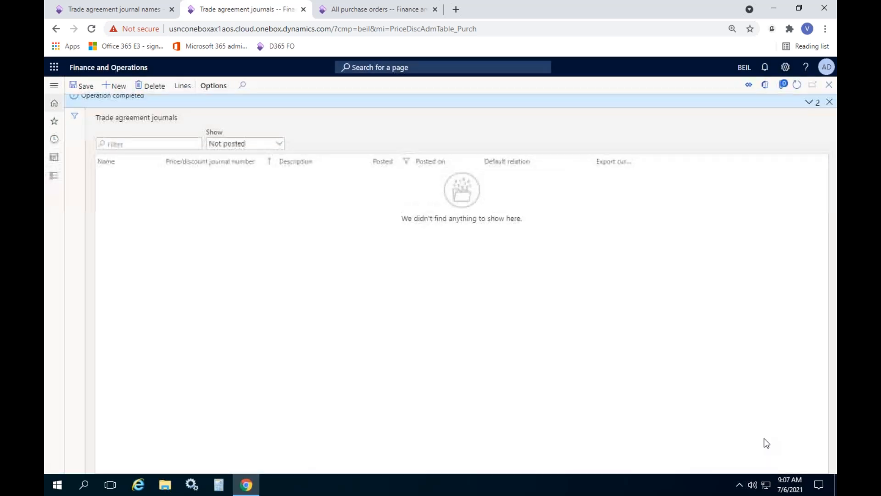
left_click(829, 101)
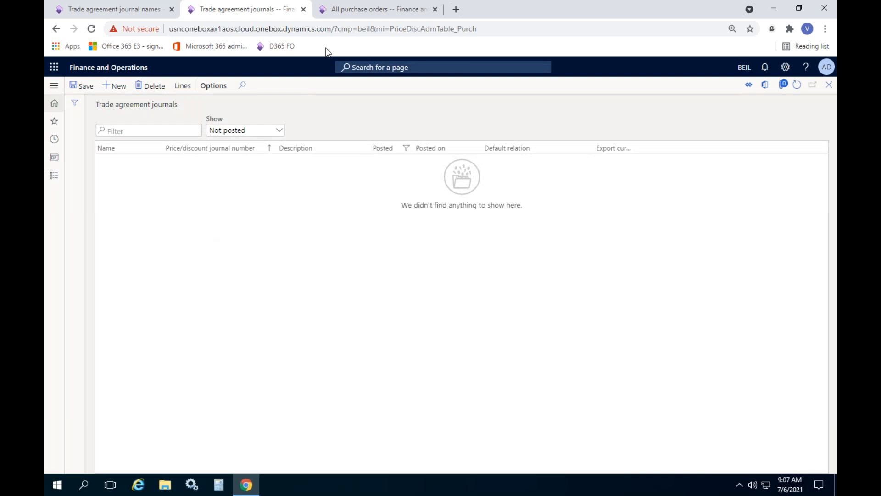
Step: Return to the trade agreement journals and filter the list to show only posted journals
left_click(343, 10)
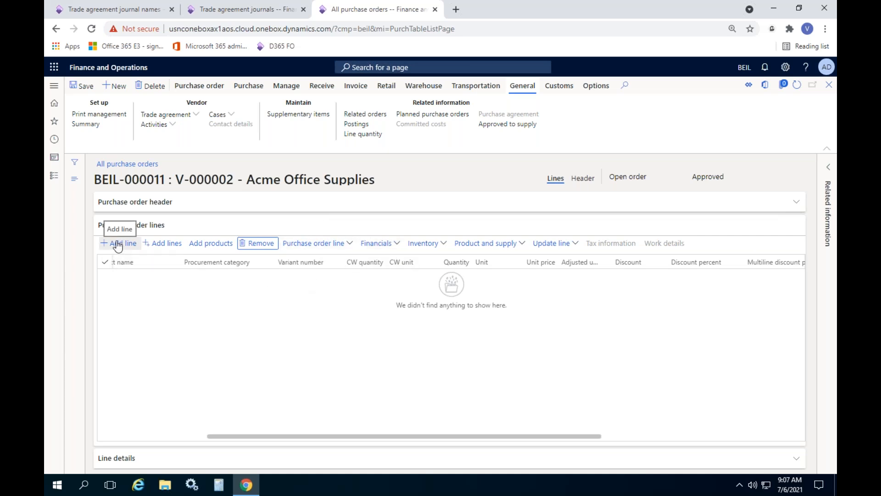
left_click(244, 10)
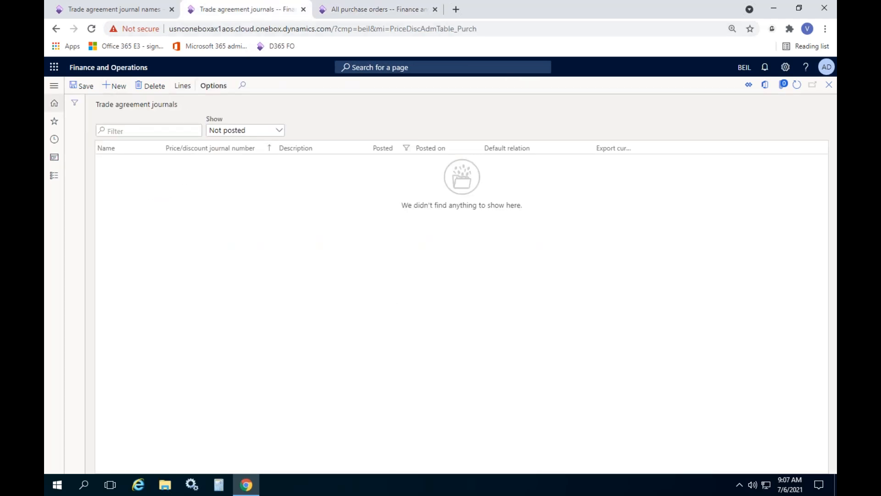
left_click(279, 130)
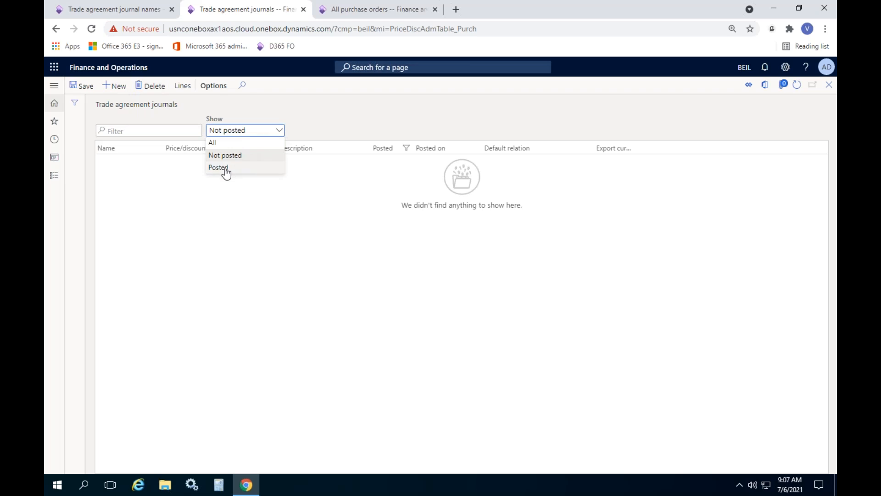
left_click(225, 168)
left_click(186, 162)
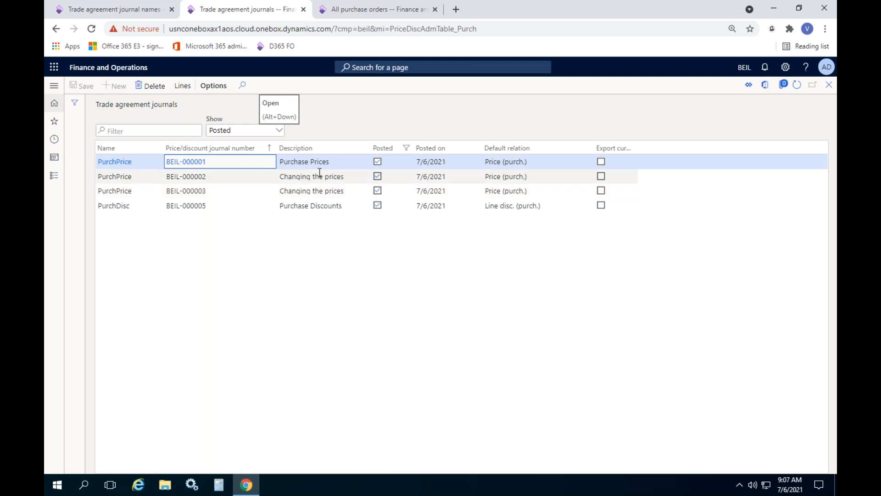
Step: Open the posted PurchDisc journal's lines, examine their quantity ranges and return to the journal list
left_click(312, 208)
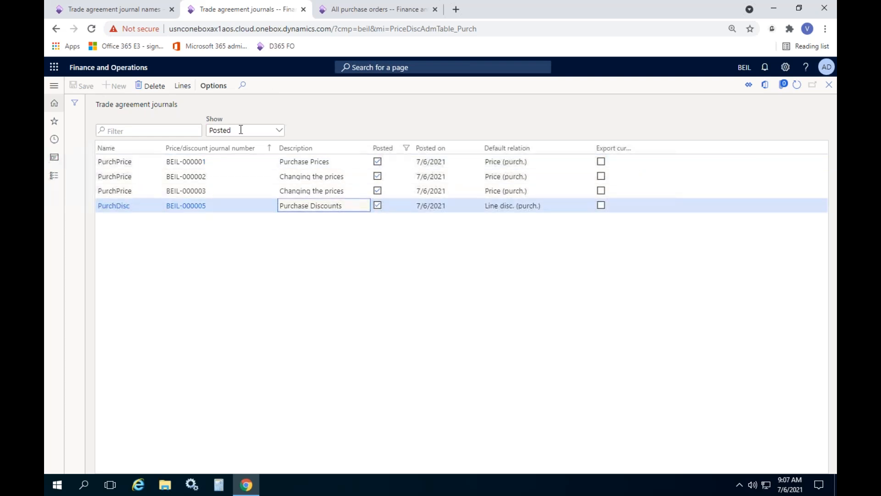
left_click(186, 87)
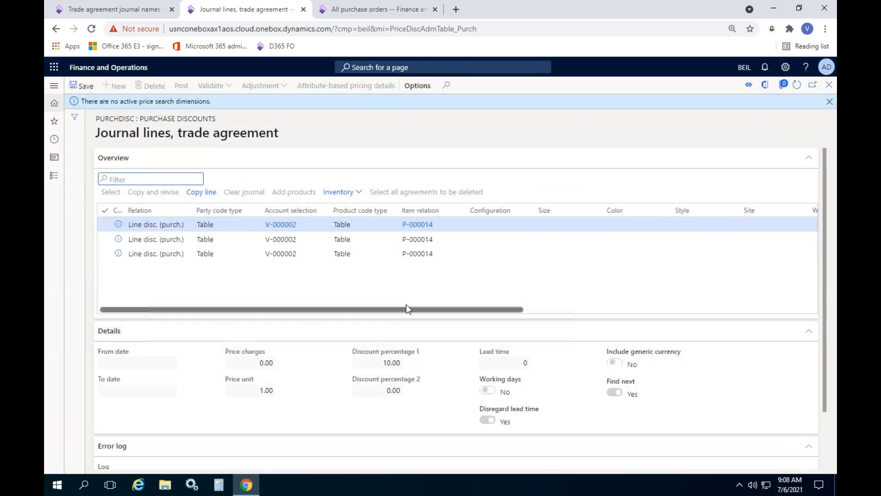
left_click_drag(407, 308, 759, 313)
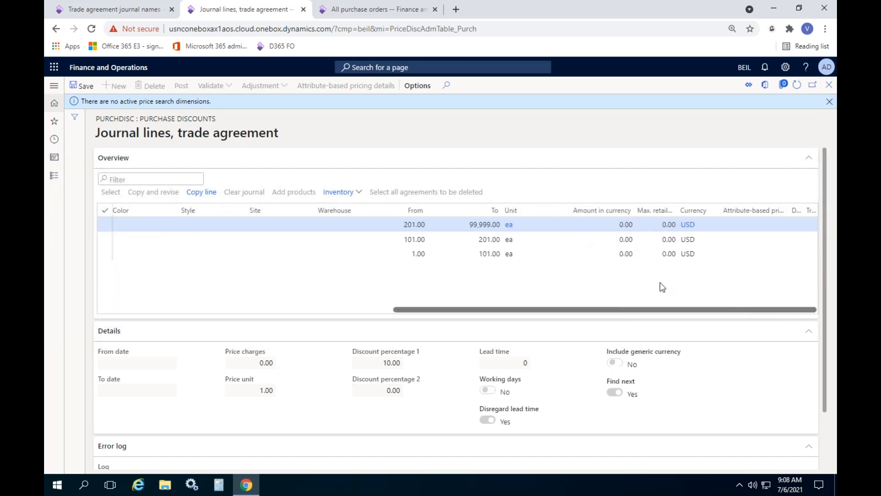
left_click(830, 101)
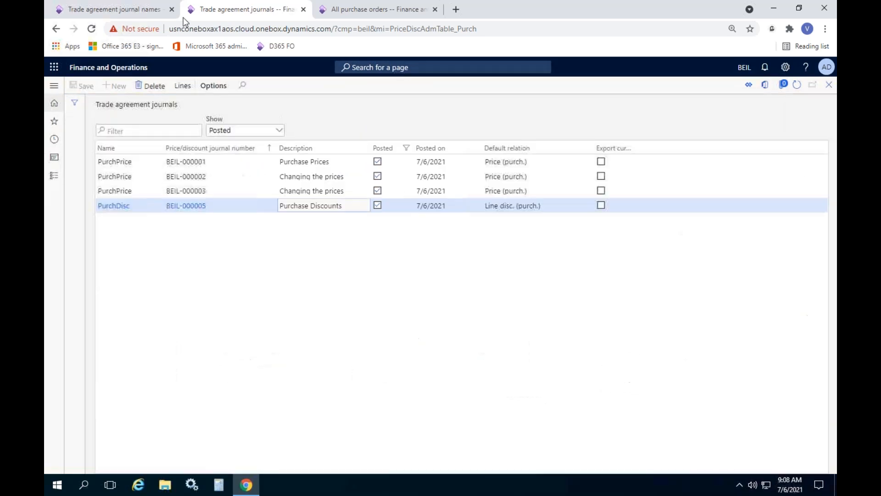
Step: Open the vendor list from Procurement and sourcing and view the trade agreements of Acme Office Supplies
left_click(121, 9)
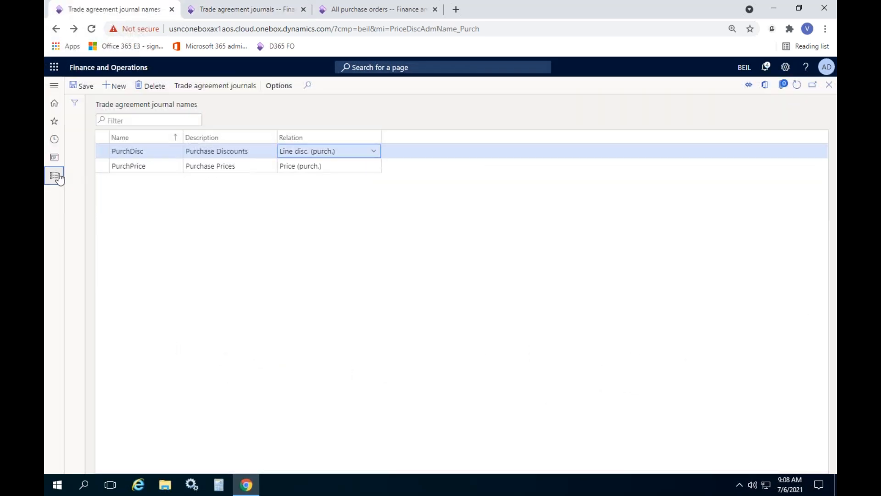
left_click(57, 175)
left_click(202, 186)
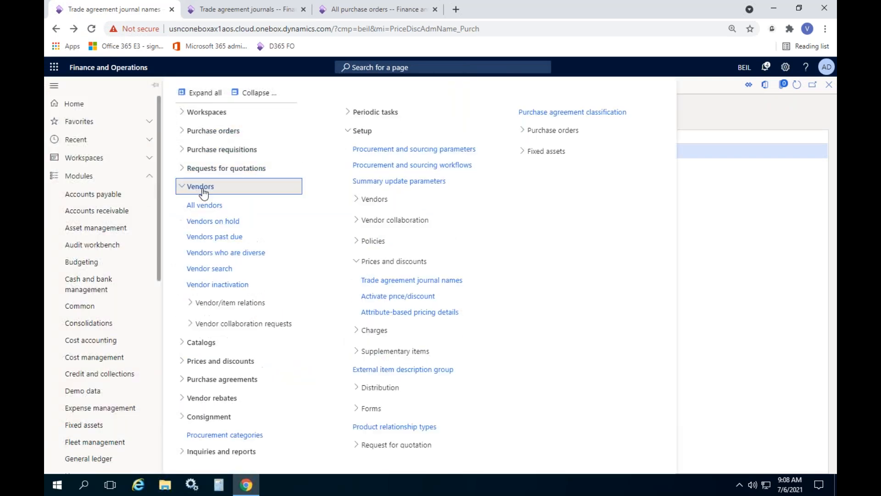
left_click(205, 202)
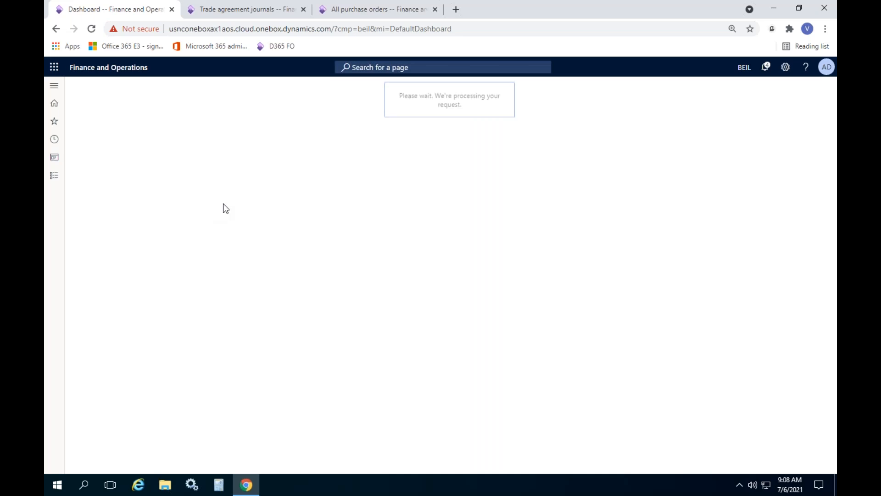
left_click(254, 225)
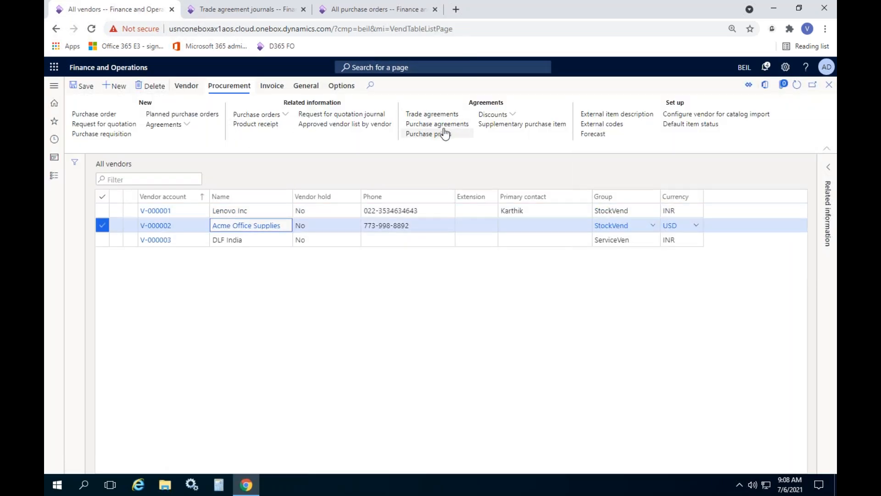
left_click(418, 115)
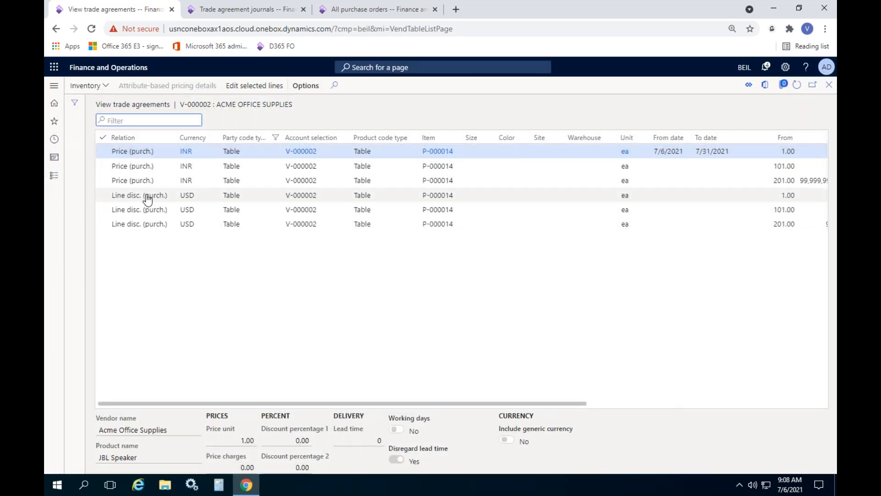
Step: Select the three USD line discount agreements and edit them in a new PurchPrice journal described as "Changing the discount"
left_click(102, 195)
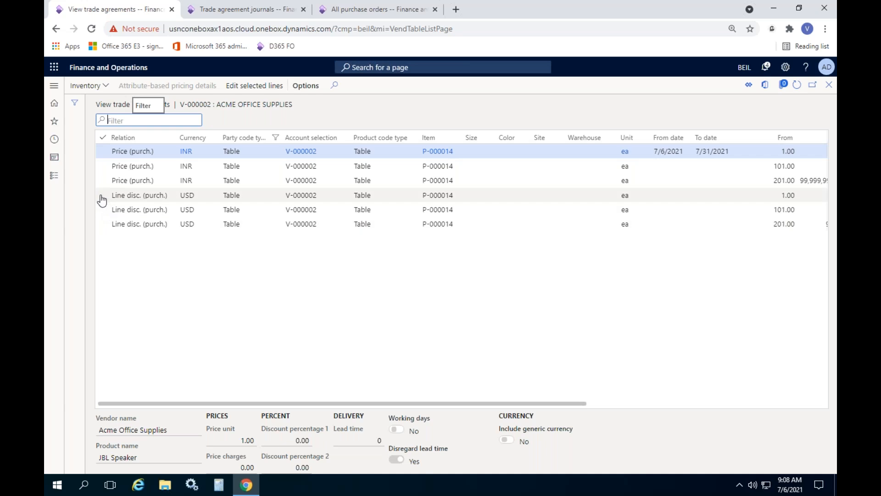
left_click(103, 210)
left_click(102, 224)
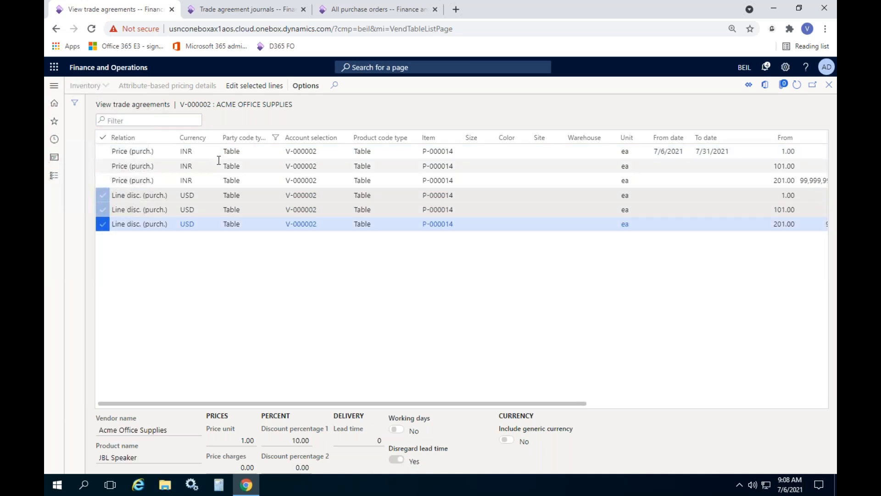
left_click(254, 86)
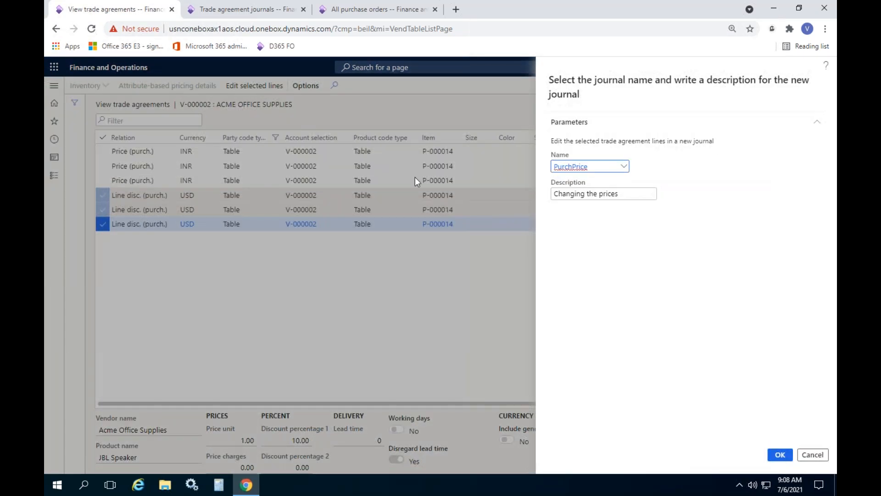
double_click(602, 195)
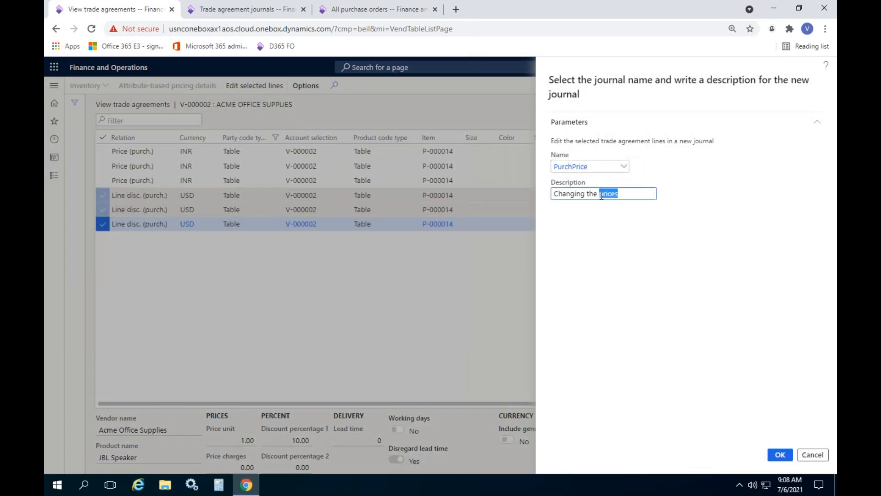
type("discount")
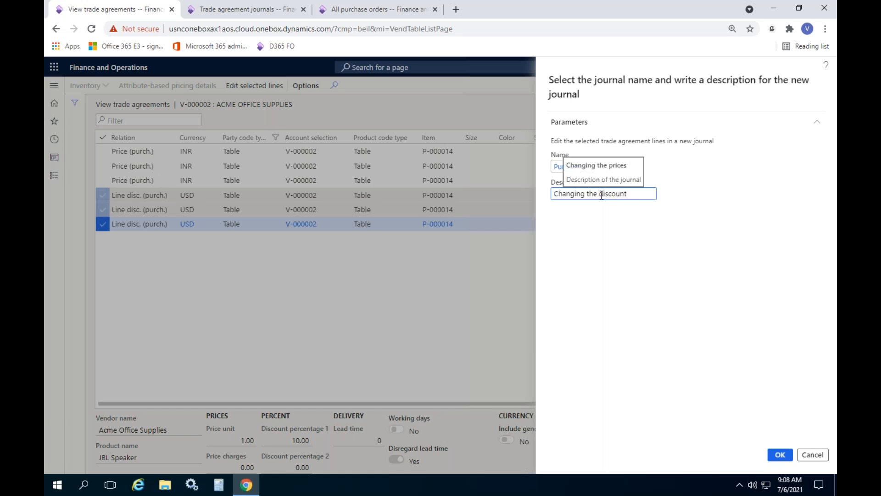
left_click(779, 455)
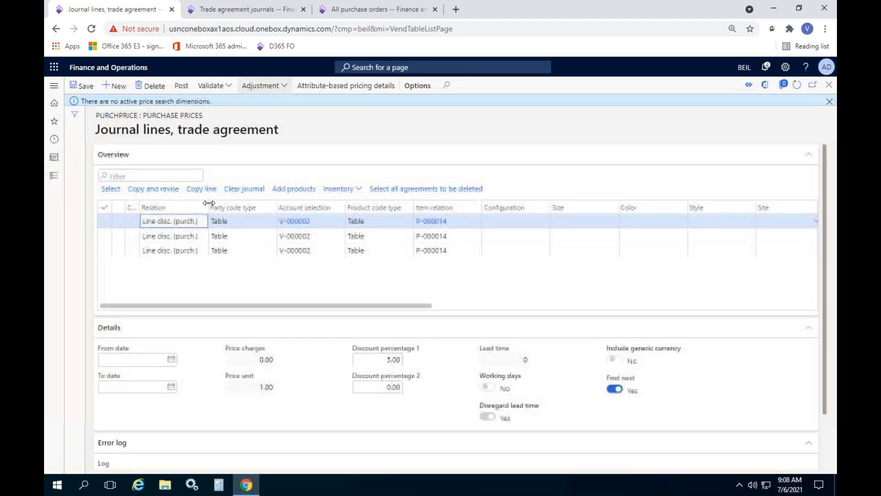
Step: Set the currency of all three line discount journal lines to INR
left_click_drag(354, 310, 615, 309)
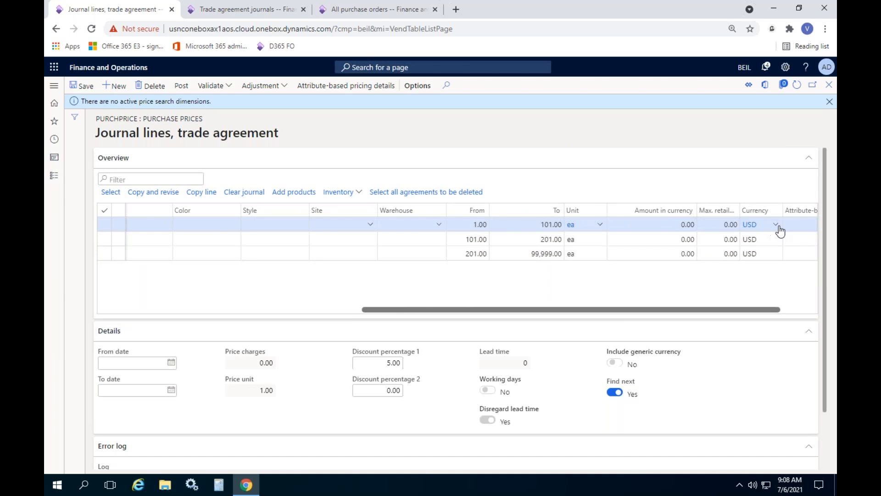
left_click(749, 225)
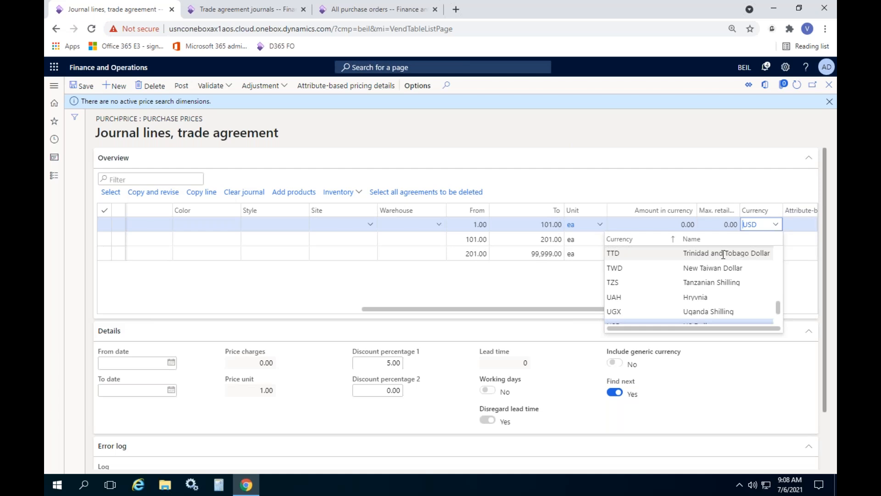
key("BackSpace")
key("BackSpace")
type("inr")
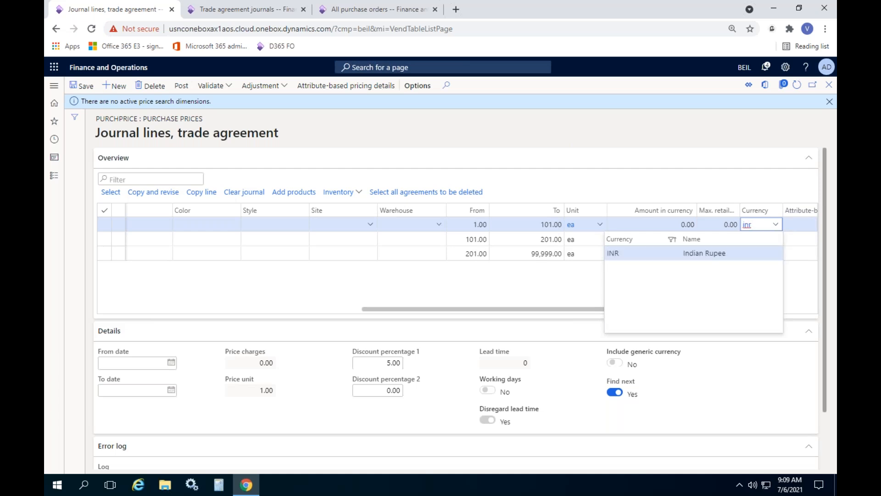
left_click(617, 253)
key("ctrl+a")
key("ctrl+c")
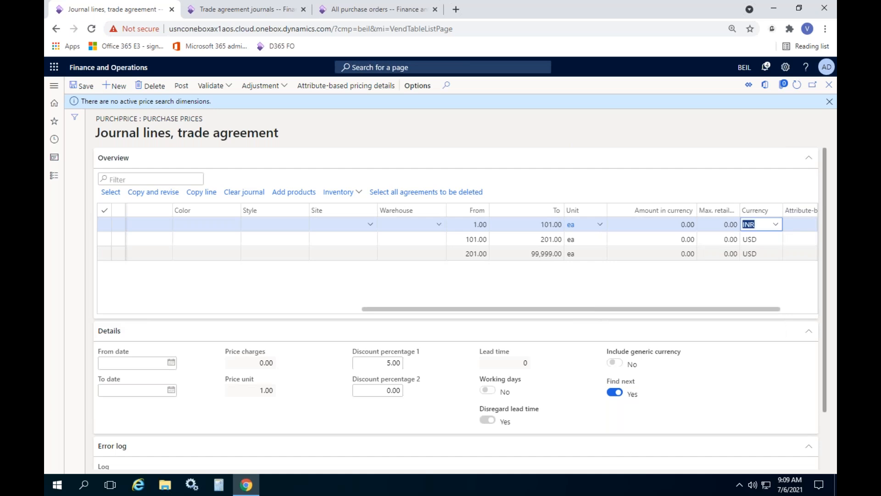
key("Down")
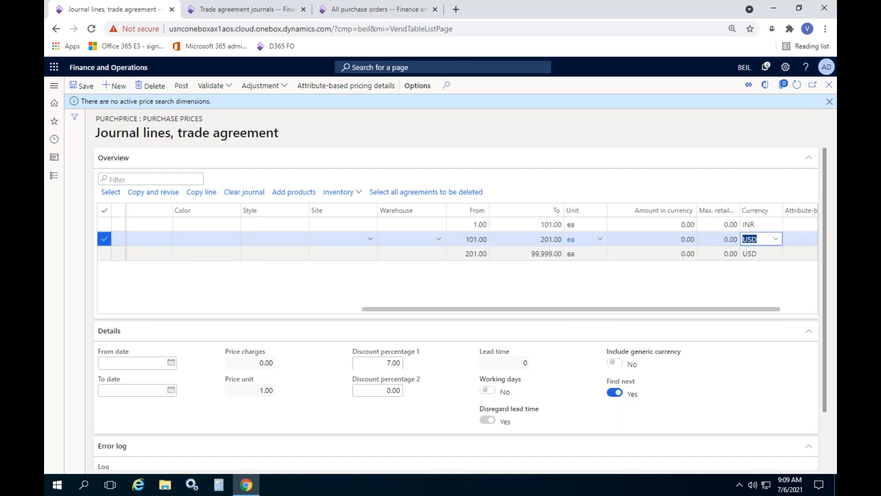
key("ctrl+v")
key("Down")
key("ctrl+v")
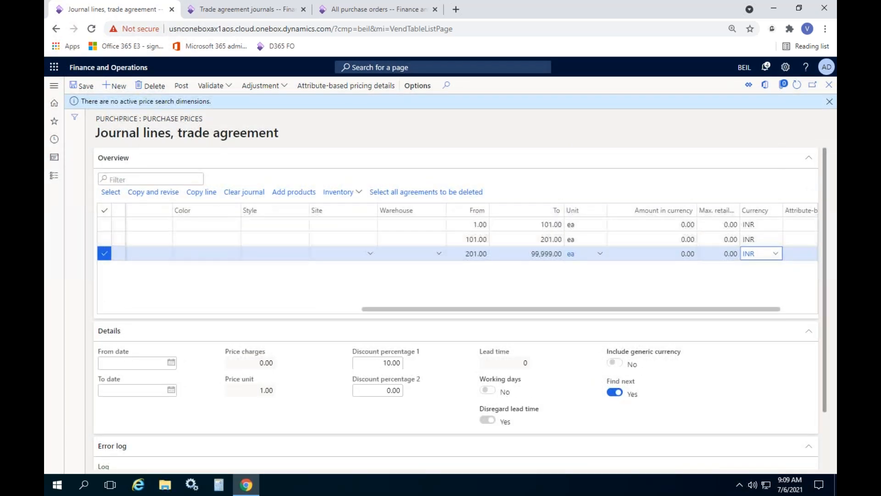
Step: Post the discount change journal and return from the vendor's trade agreements to the vendor list
left_click(180, 88)
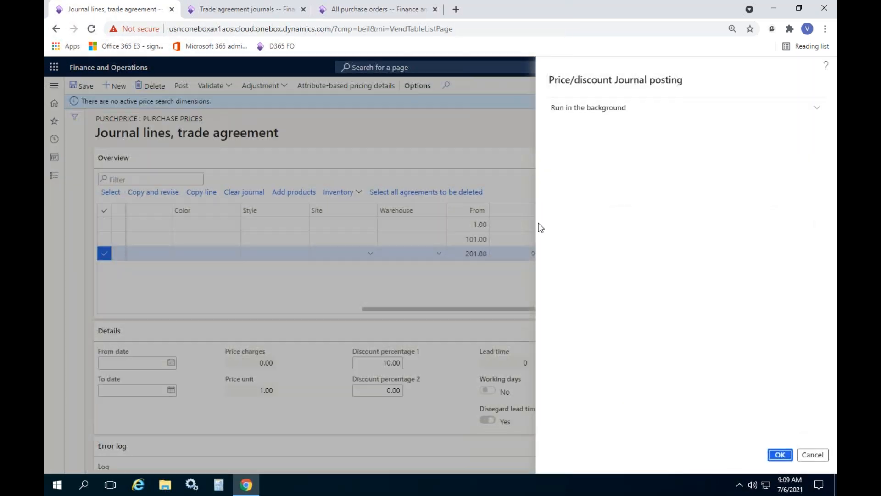
left_click(781, 454)
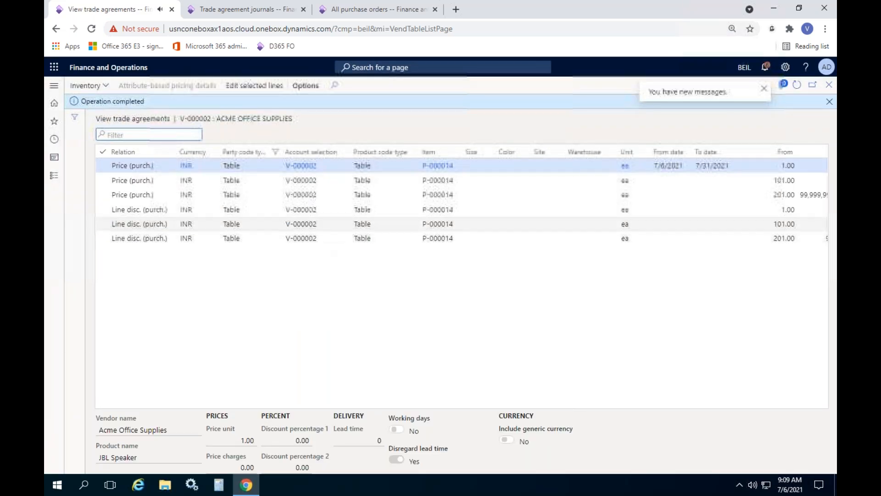
left_click(830, 101)
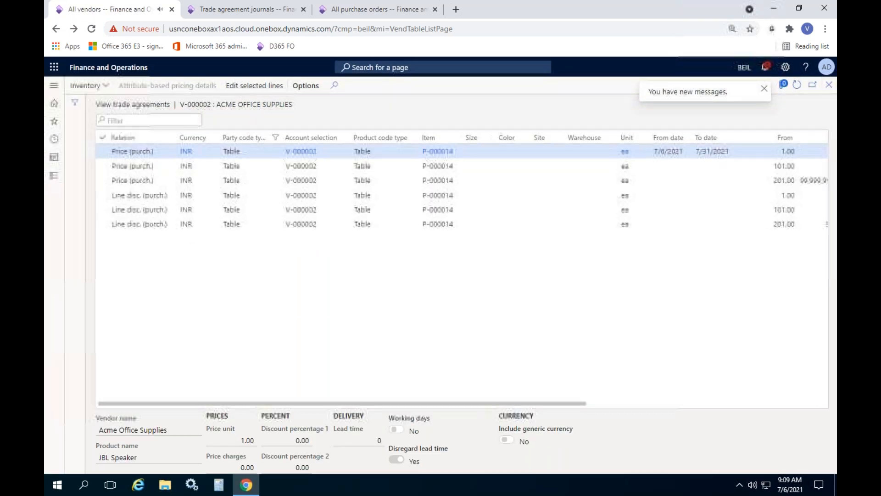
left_click(830, 85)
Step: Return to the open Acme Office Supplies purchase order and add a line for the JBL Speaker
left_click(357, 9)
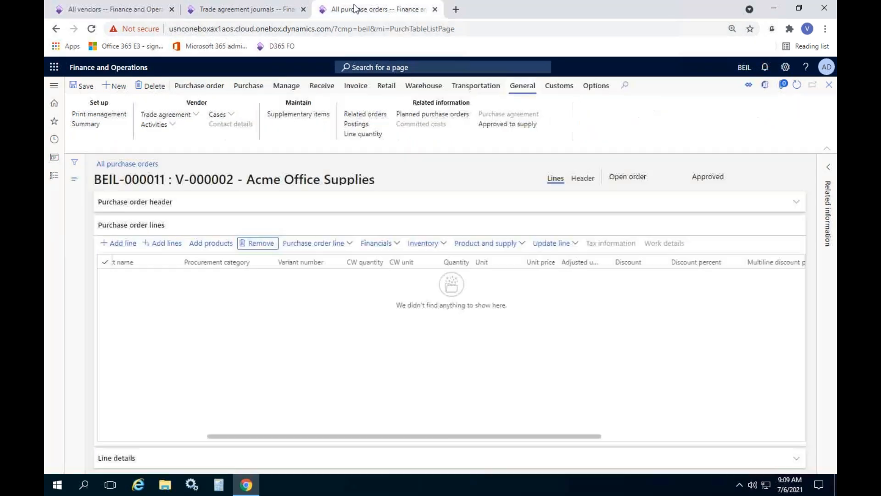
left_click(118, 243)
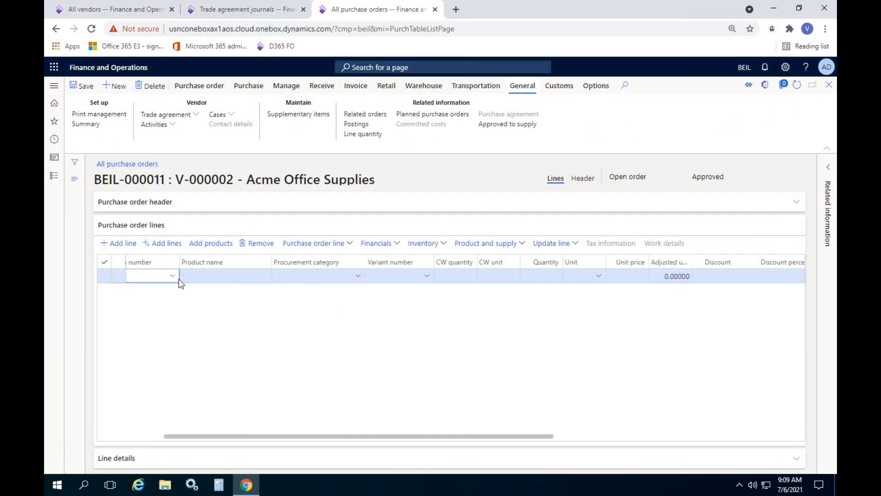
left_click(173, 276)
left_click(158, 305)
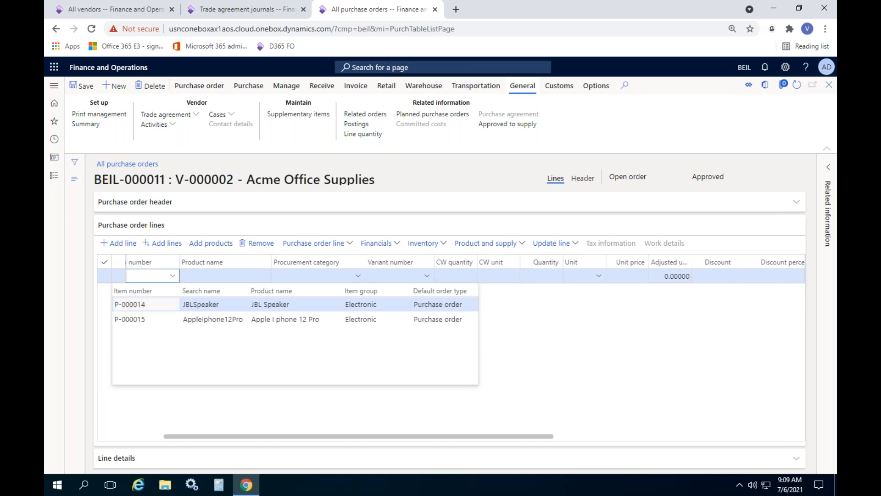
left_click_drag(391, 436, 536, 438)
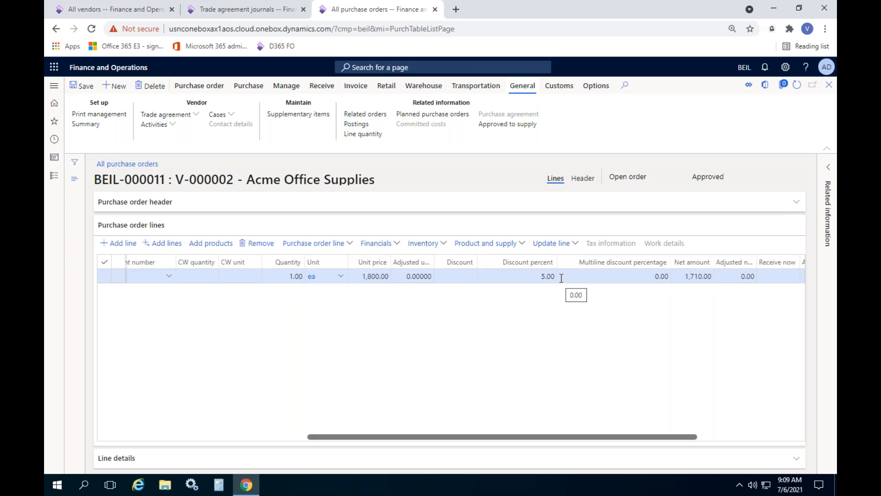
Step: Try quantities of 120 and 500 on the JBL Speaker line to check its unit price and discount percent
left_click(282, 277)
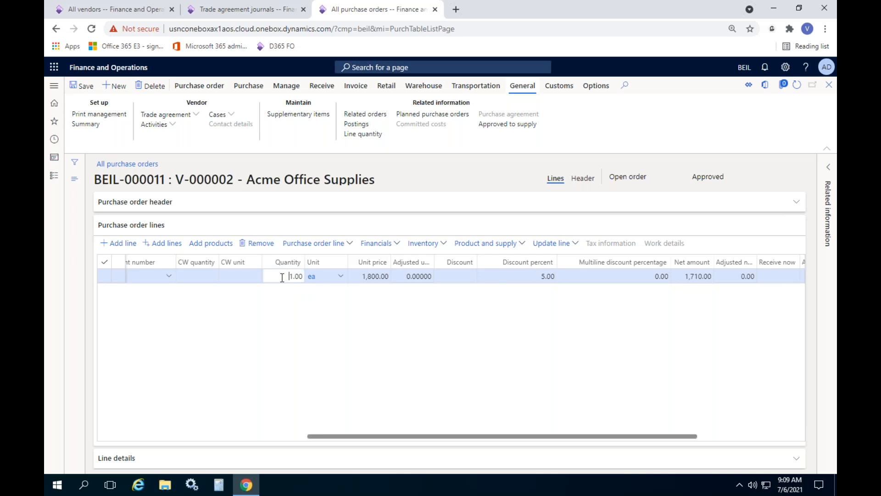
type("120")
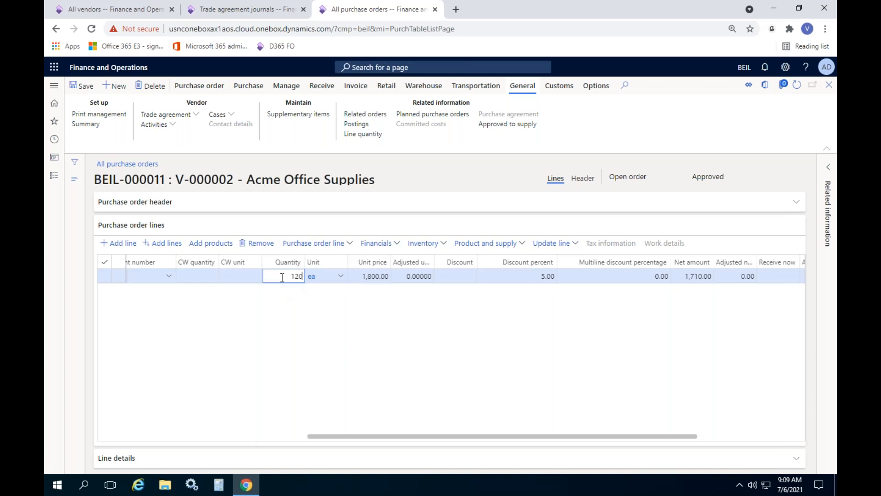
key("Tab")
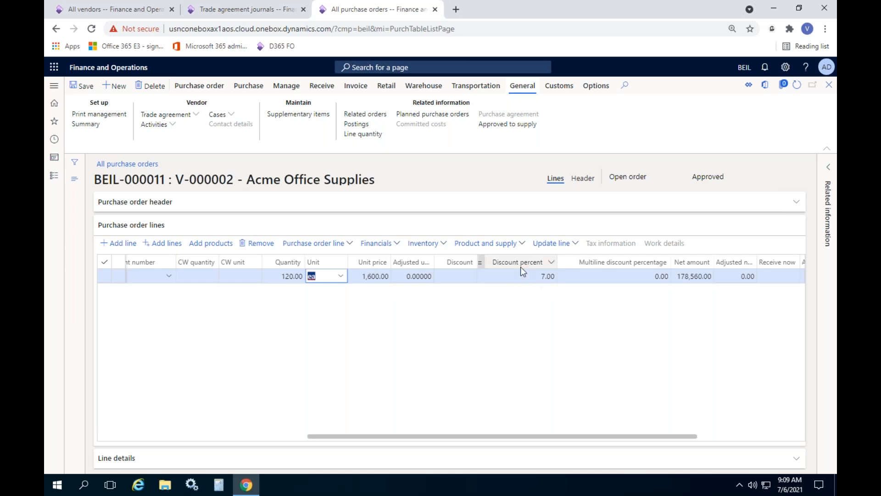
left_click(278, 277)
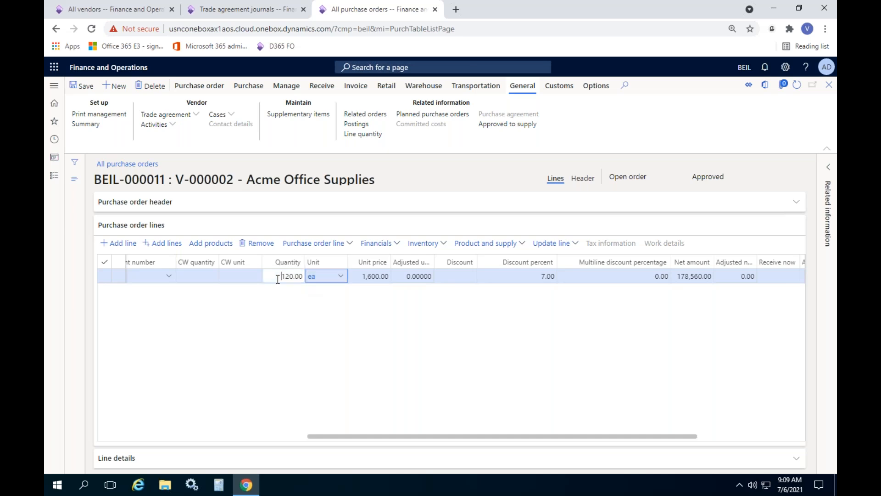
type("500")
key("Tab")
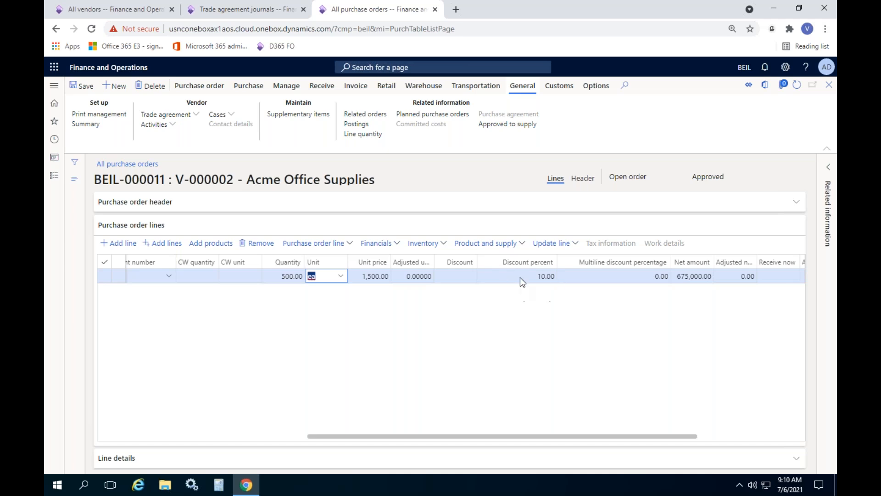
Step: Set the quantity of the JBL Speaker purchase order line to 150
left_click_drag(418, 437, 388, 417)
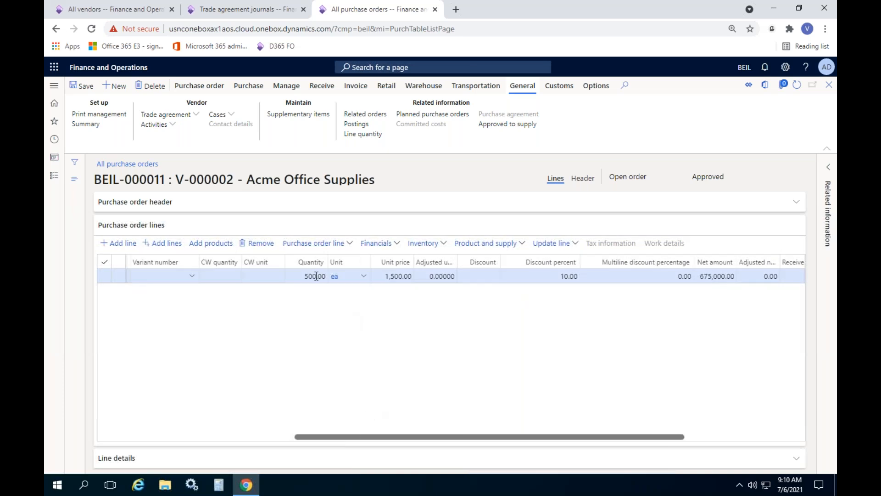
left_click(297, 276)
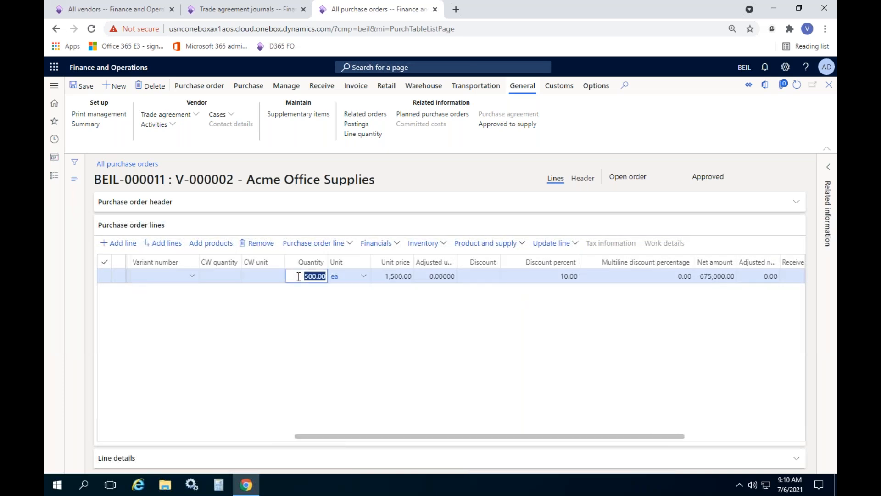
type("150")
key("Tab")
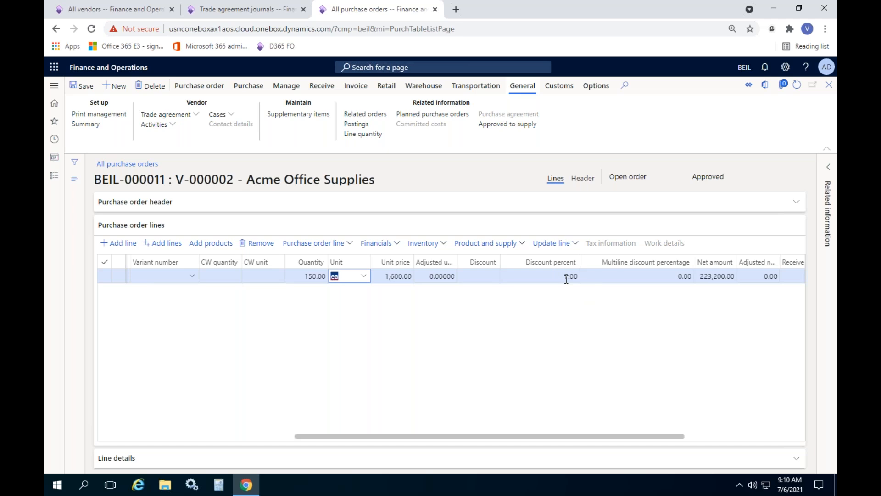
Step: Add a second purchase order line for item P-000014, JBL Speaker
left_click(512, 350)
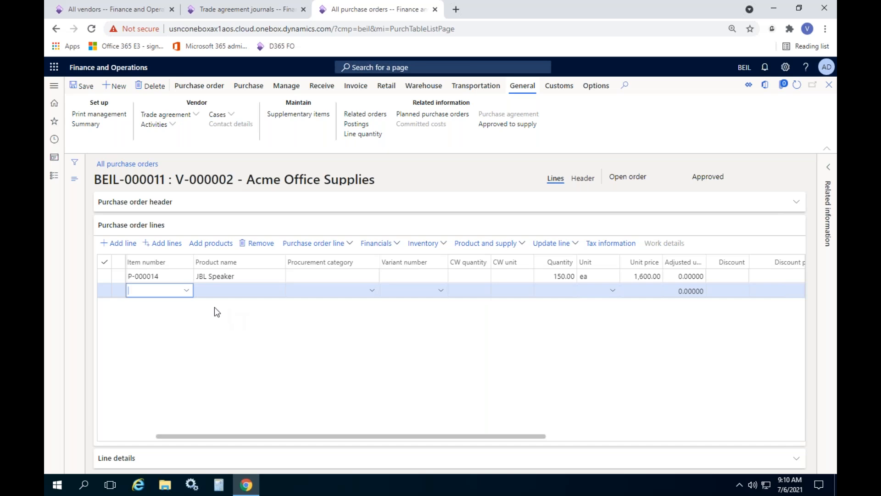
left_click(187, 290)
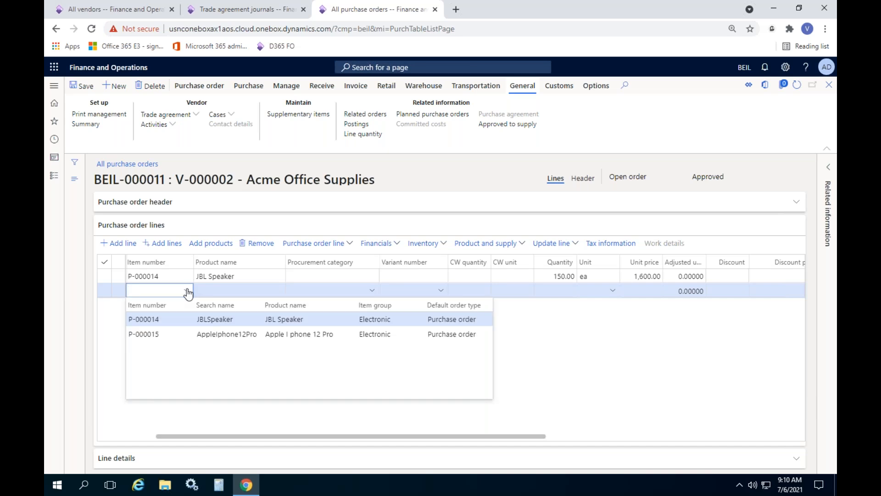
left_click(173, 319)
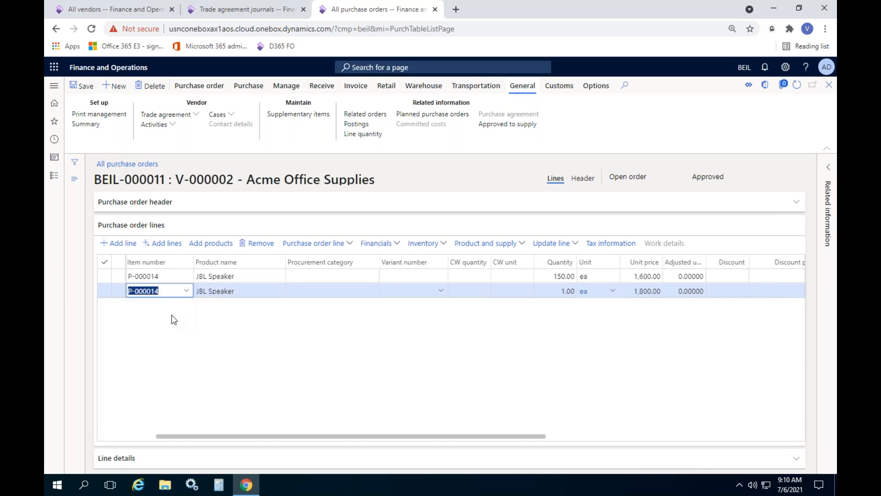
Step: Set the quantity of the second JBL Speaker line to 60, check its discount percent, and save the purchase order
left_click(552, 291)
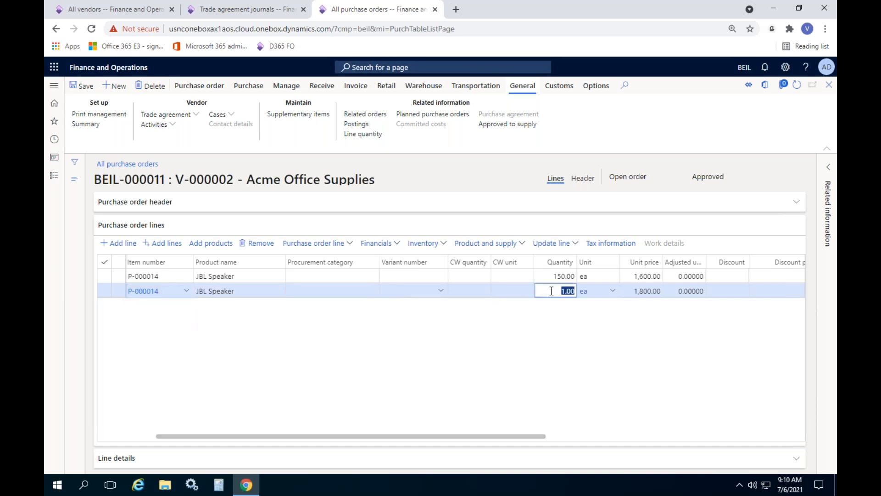
type("60")
key("Tab")
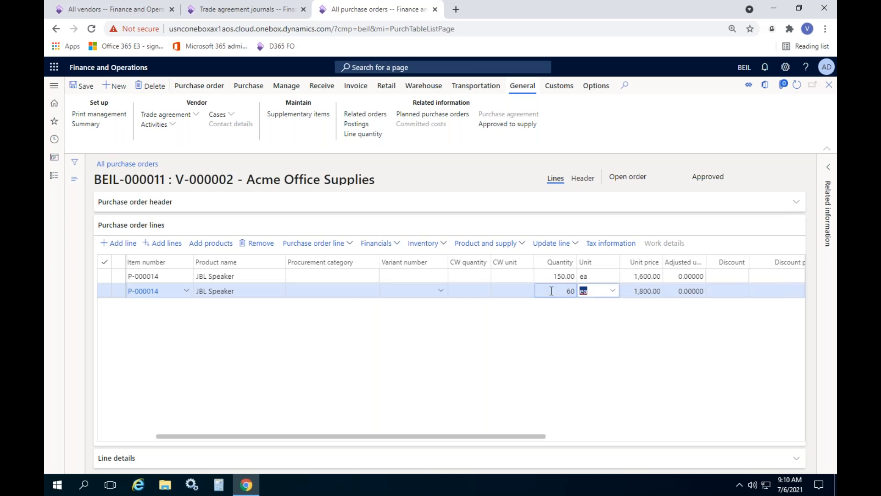
left_click_drag(498, 436, 669, 436)
left_click(503, 291)
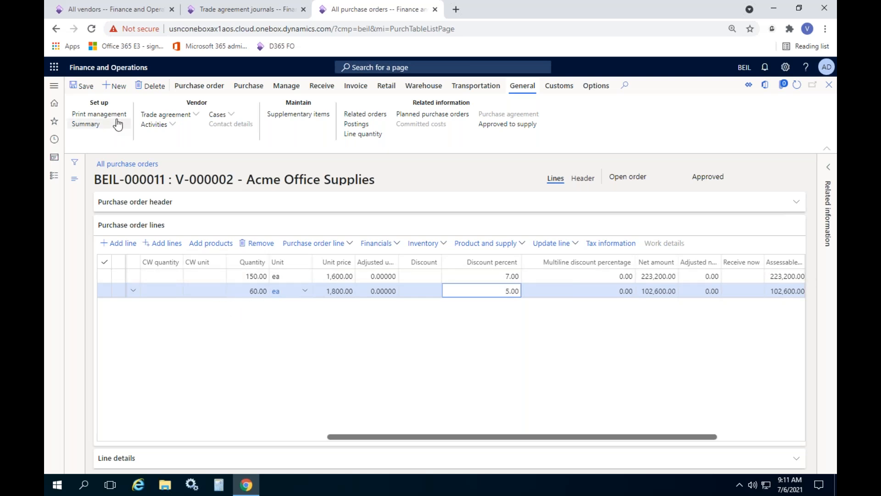
left_click(81, 86)
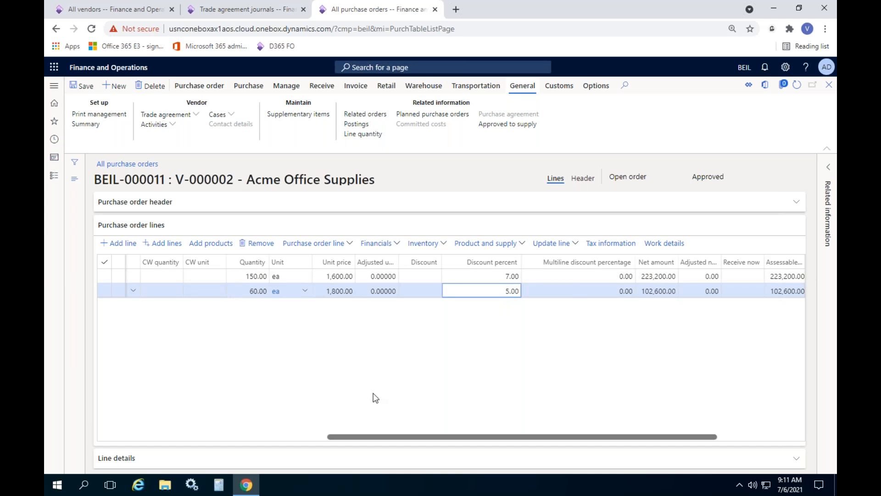
Step: Compare the quantity, unit price, discount percent and net amount of the two JBL Speaker lines
mouse_move(418, 436)
left_mouse_down()
mouse_move(143, 407)
mouse_move(418, 430)
left_mouse_up()
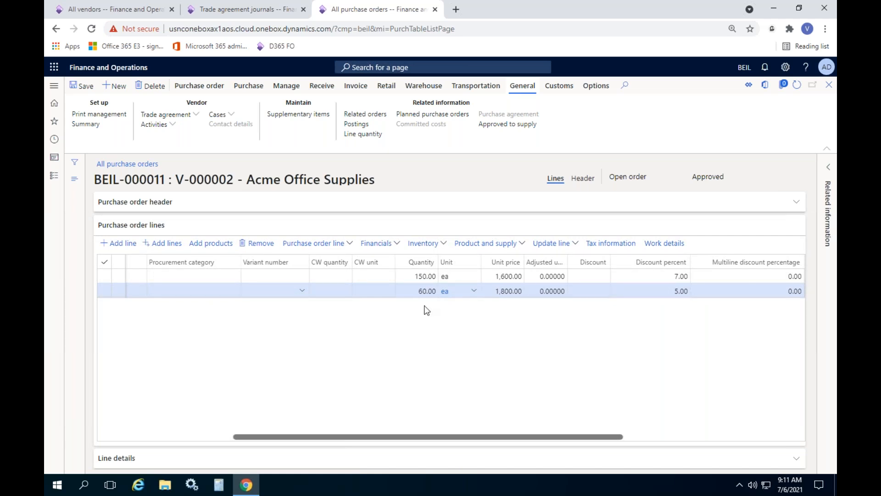
left_click_drag(393, 437, 506, 436)
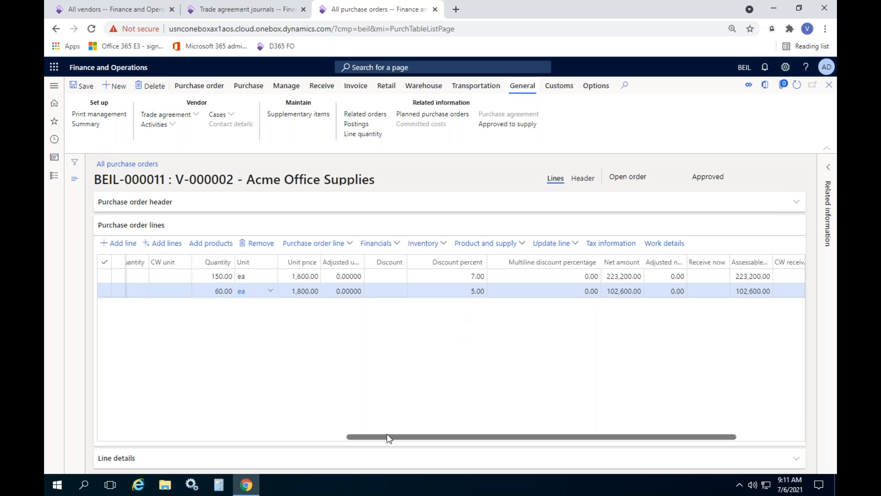
left_click_drag(390, 437, 48, 408)
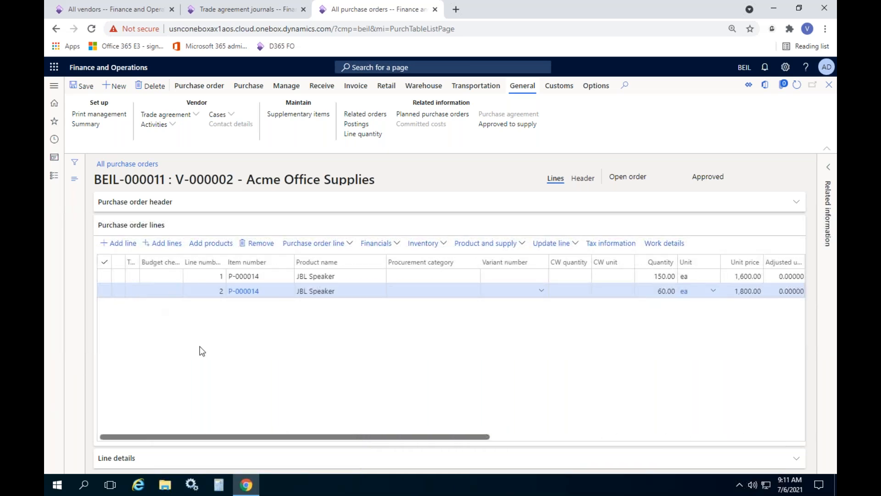
left_click_drag(172, 435, 411, 448)
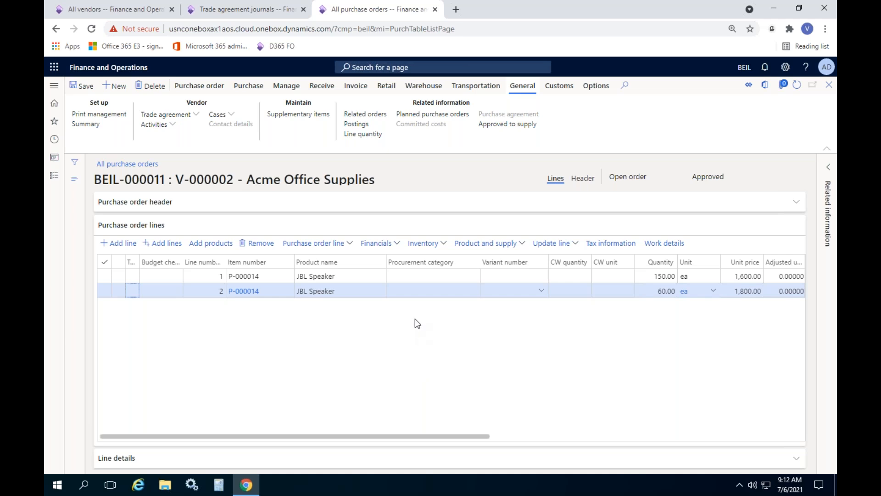
Step: Close the Acme Office Supplies purchase order, refresh the list of all purchase orders, and close that list
left_click(830, 87)
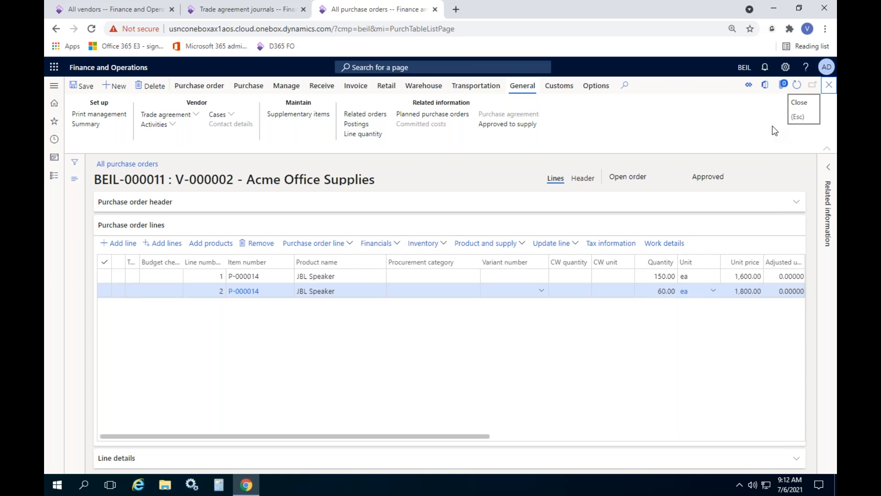
left_click(831, 88)
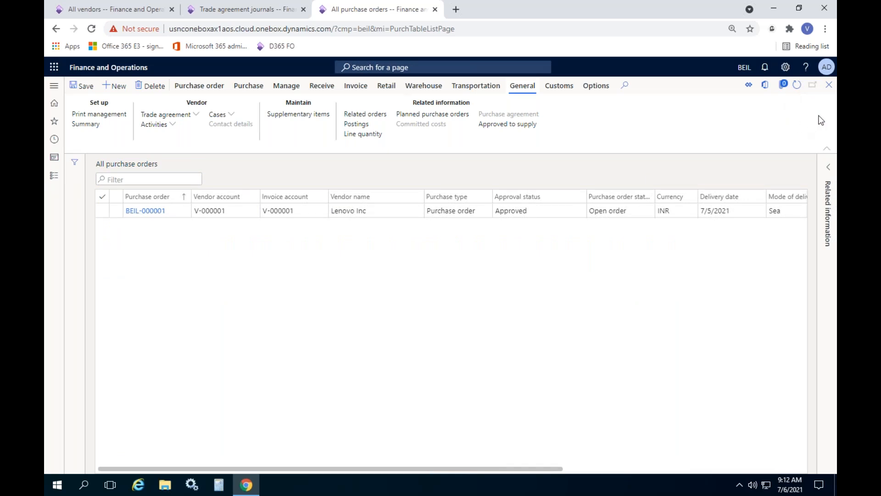
left_click(798, 84)
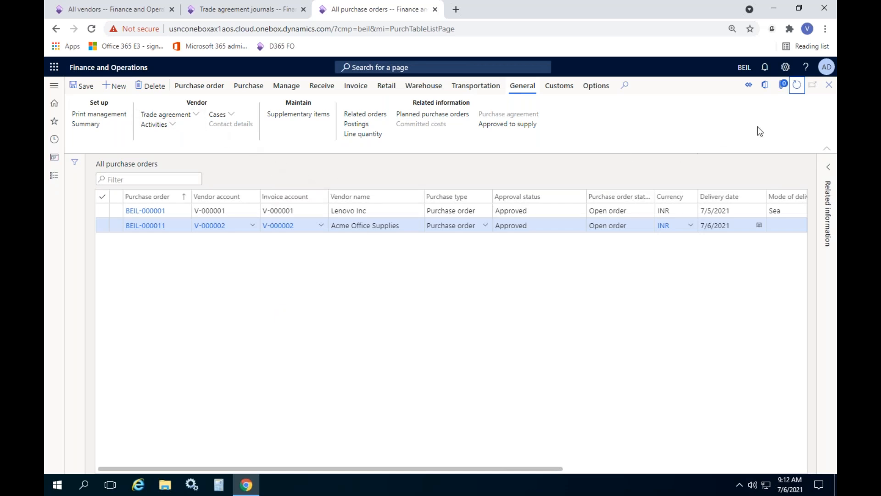
left_click(829, 85)
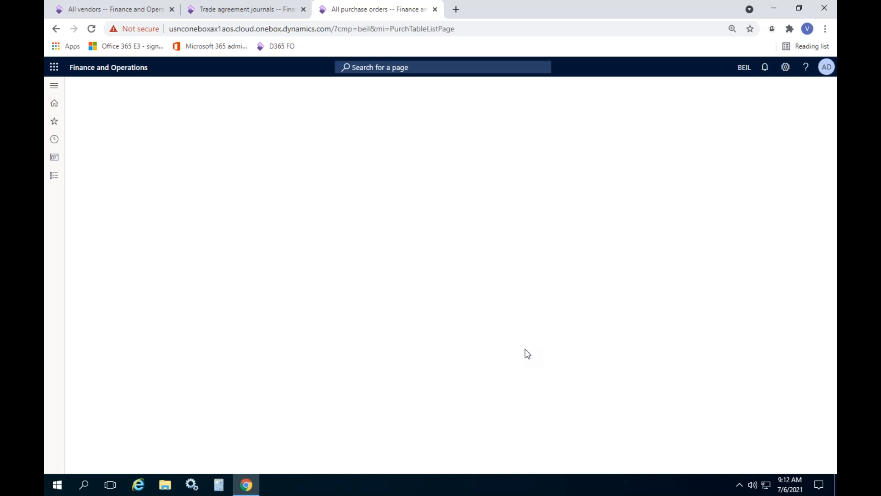